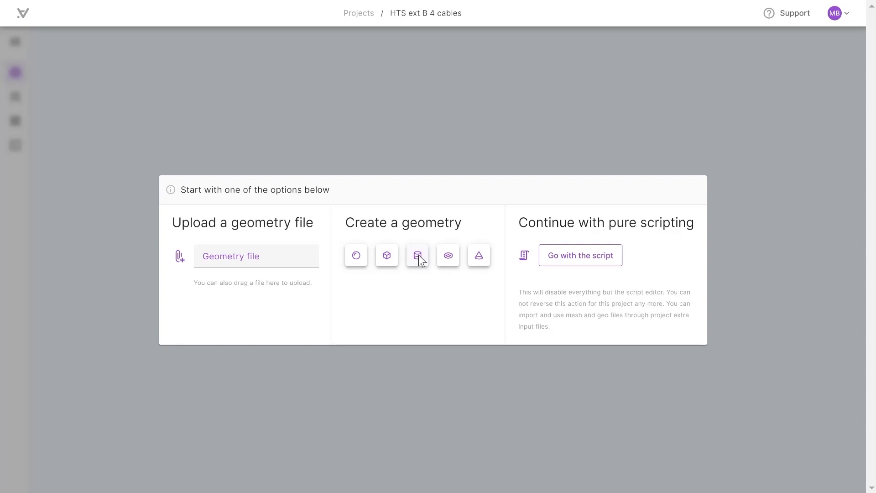
# - Create a cylinder geometry and set its center point to x 0.000252296 and y 0.000252296
pyautogui.click(419, 257)
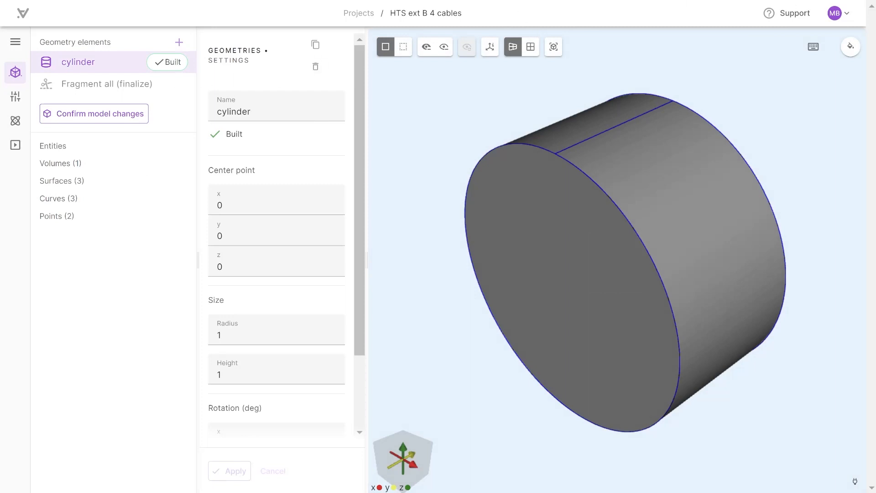
pyautogui.click(240, 210)
pyautogui.click(289, 206)
pyautogui.hotkey('ctrl', 'a')
pyautogui.write('0.000252296')
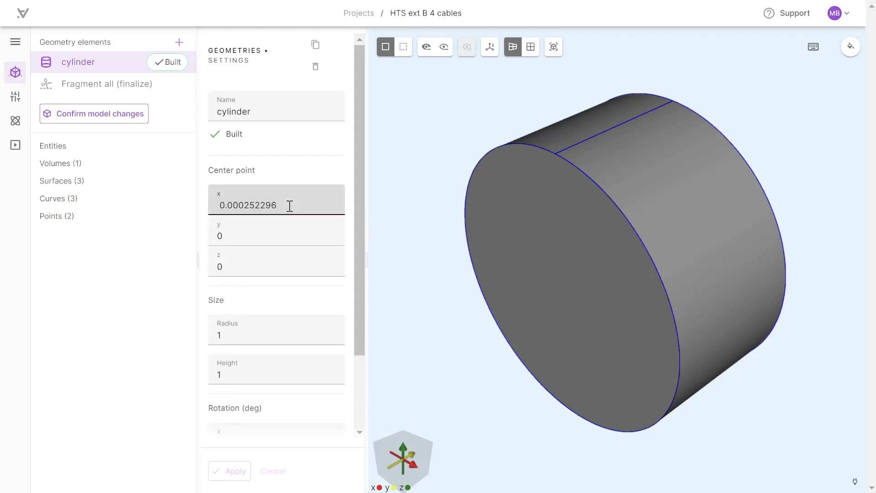
pyautogui.press('Tab')
pyautogui.write('0.000252296')
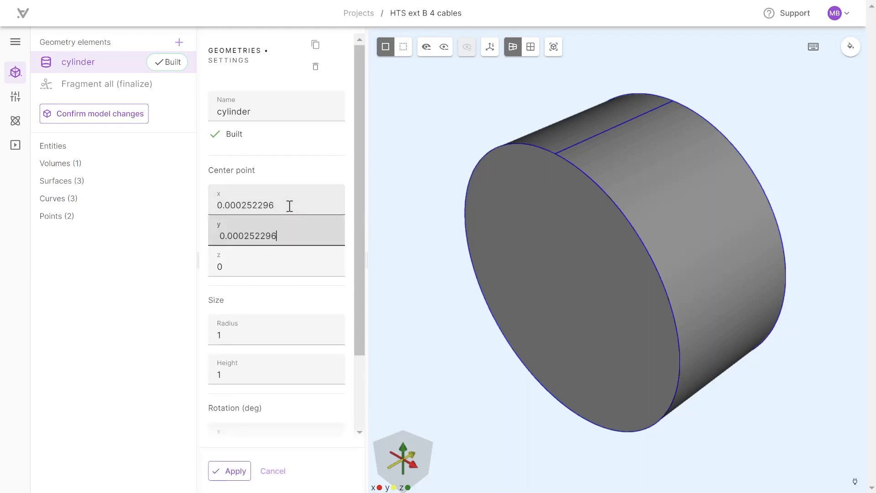
pyautogui.press('Tab')
pyautogui.press('Tab')
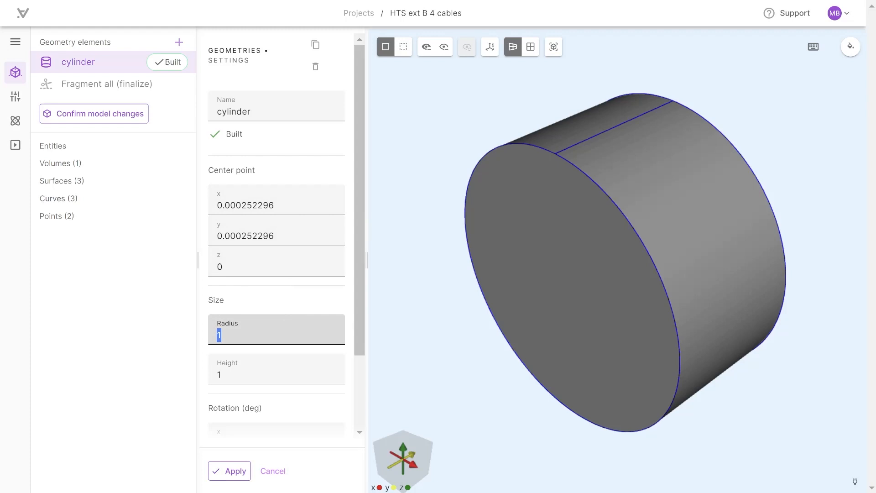
# - Set the cylinder's radius to 0.0001784 and its height to 5e-6
pyautogui.hotkey('alt', 'Tab')
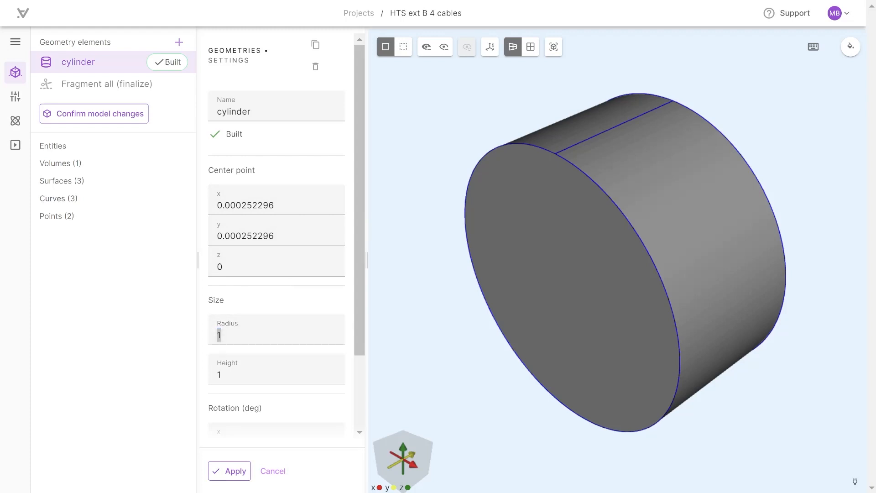
pyautogui.hotkey('alt', 'Tab')
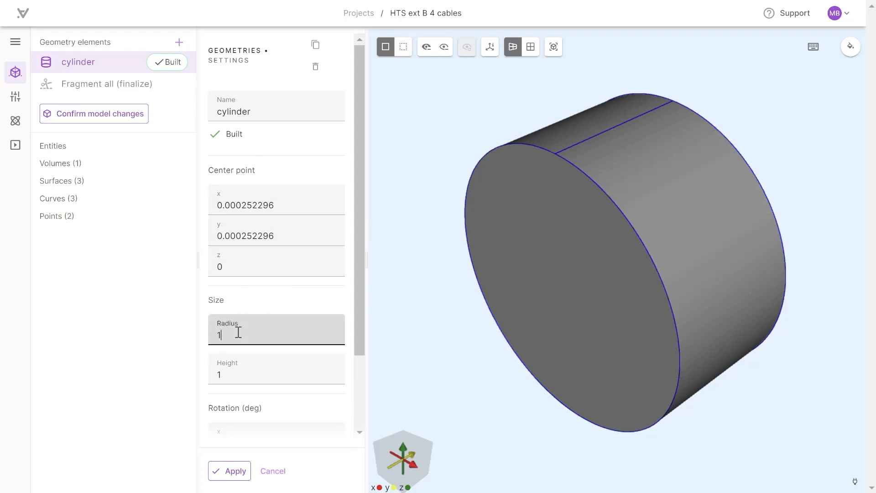
pyautogui.write('0.0001784')
pyautogui.press('Tab')
pyautogui.write('5')
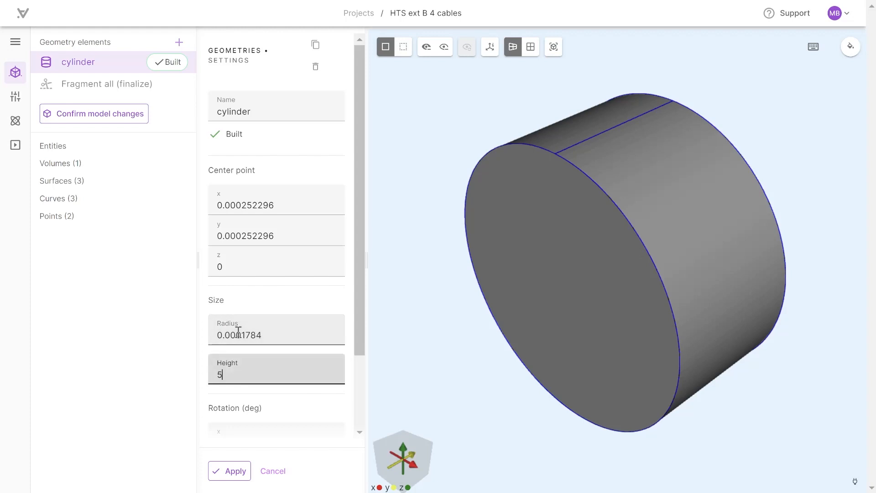
pyautogui.write('e-6')
# - Set the cylinder's x rotation to 90 degrees and apply its settings
pyautogui.scroll(-2, 268, 385)
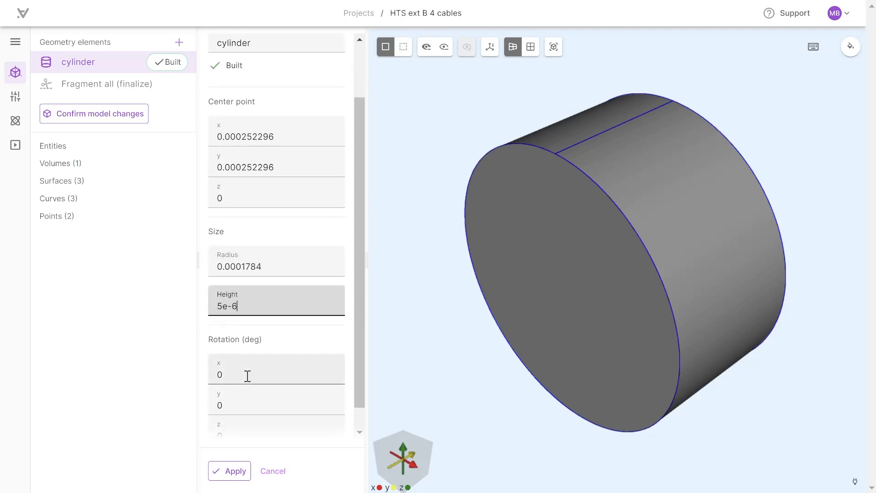
pyautogui.doubleClick(246, 376)
pyautogui.write('90')
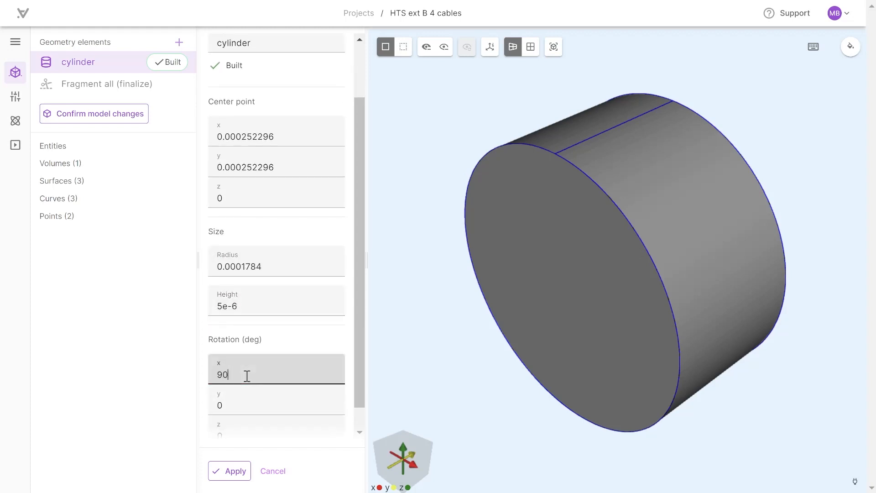
pyautogui.click(234, 478)
pyautogui.scroll(2, 274, 74)
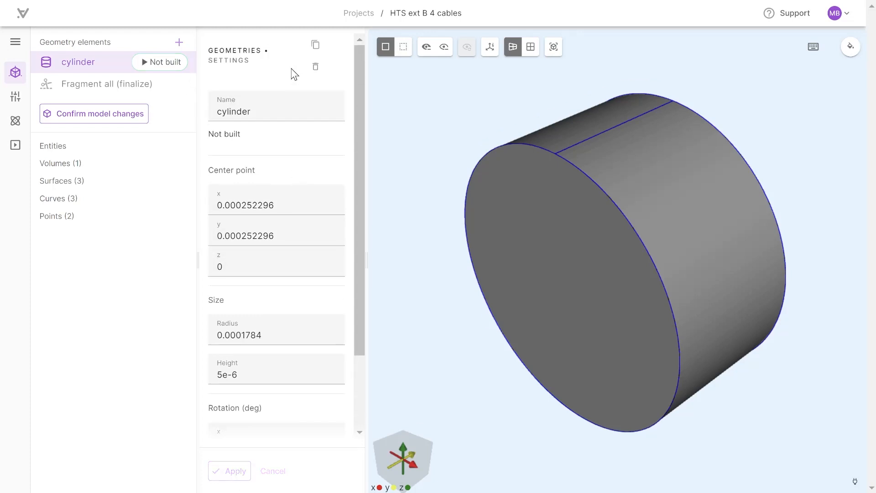
# - Duplicate the cylinder and apply a center x of -0.000252296 to the copy
pyautogui.click(323, 46)
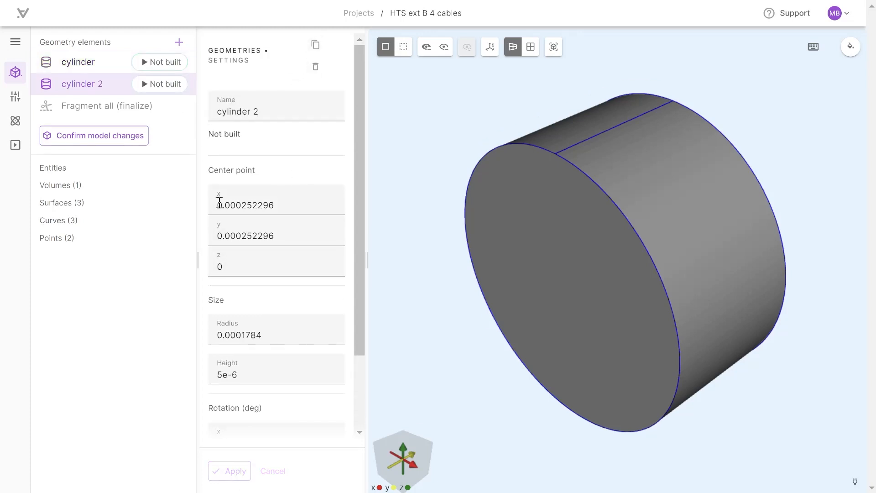
pyautogui.write('-')
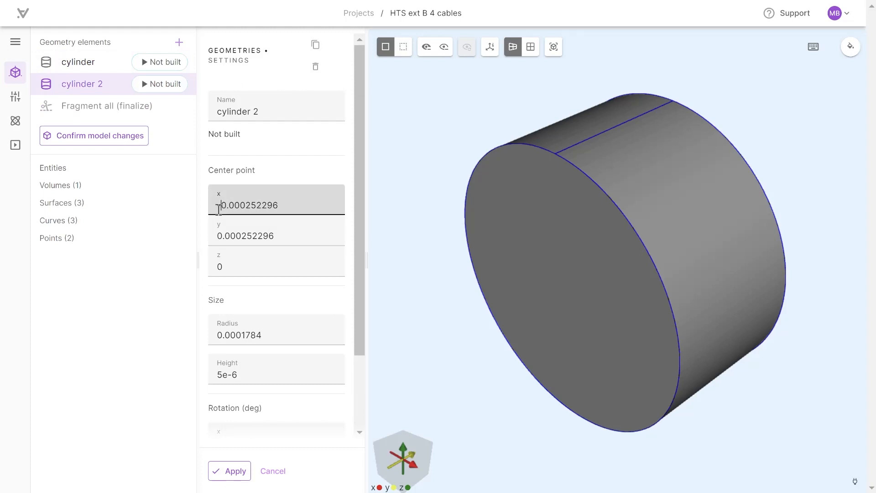
pyautogui.click(235, 471)
# - Duplicate the original cylinder again and apply a center y of -0.000252296 to the new copy
pyautogui.click(69, 71)
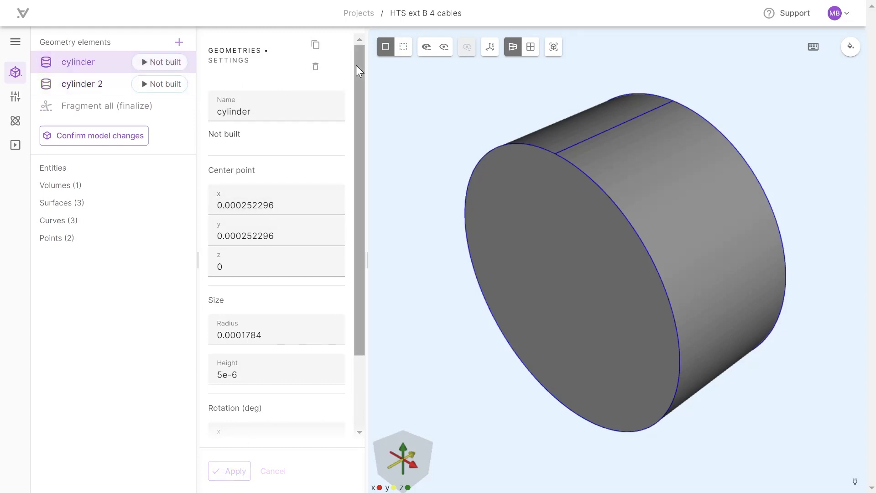
pyautogui.click(315, 44)
pyautogui.click(218, 236)
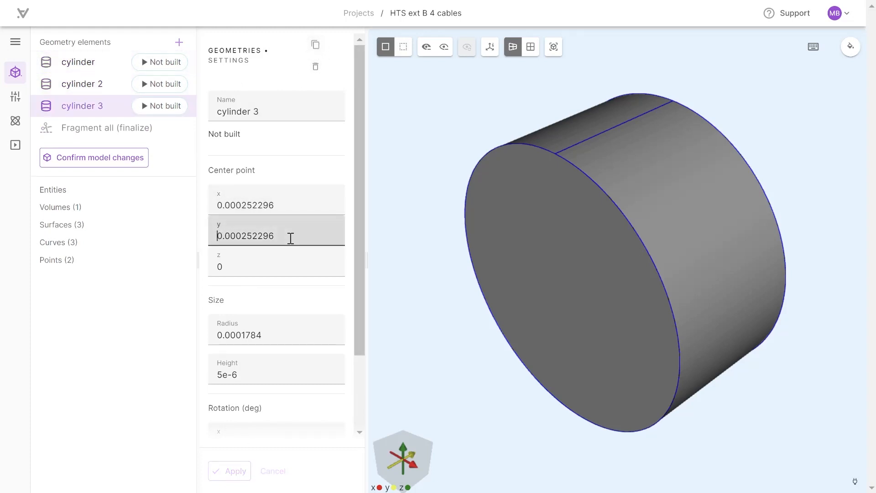
pyautogui.write('-')
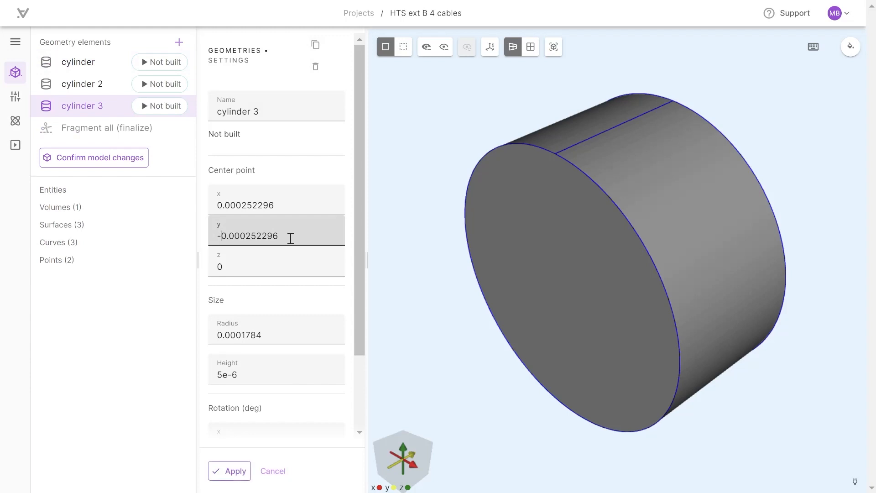
pyautogui.click(234, 471)
# - Duplicate cylinder 3 and apply a center x of -0.000252296 to the copy
pyautogui.click(316, 44)
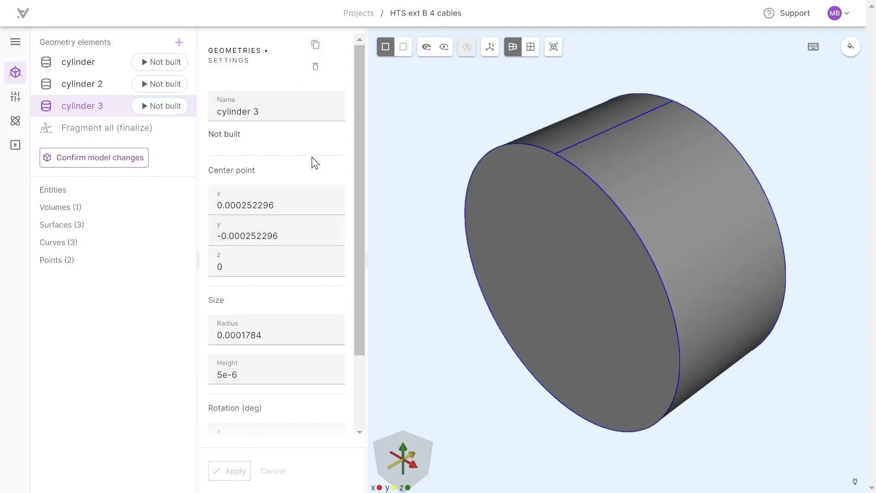
pyautogui.click(218, 206)
pyautogui.write('-')
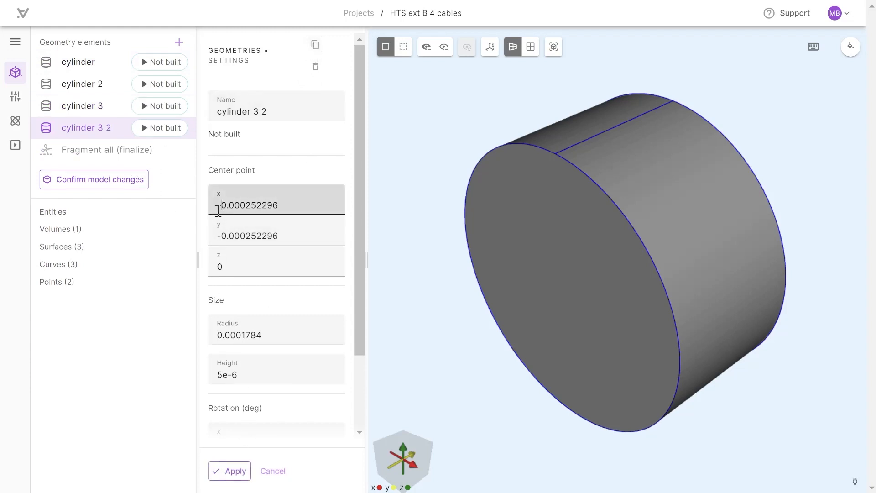
pyautogui.click(242, 471)
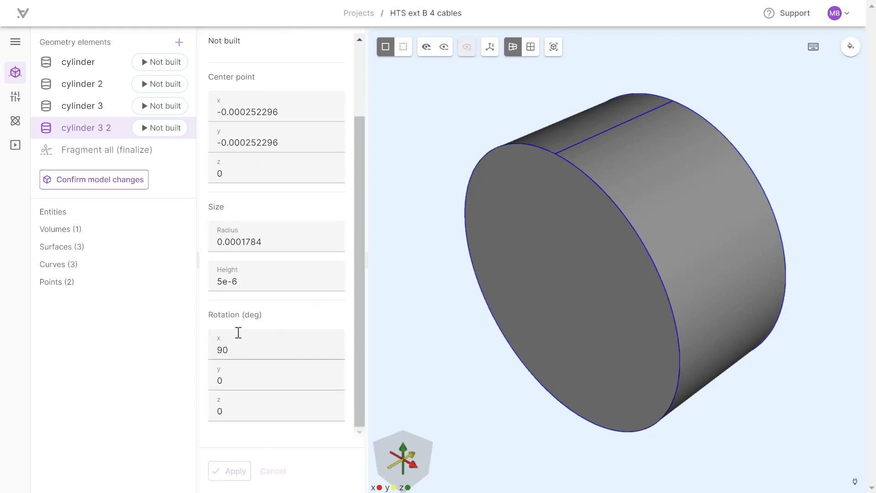
# - Confirm the model changes to build the four cylinders, and reopen the model for editing
pyautogui.click(137, 179)
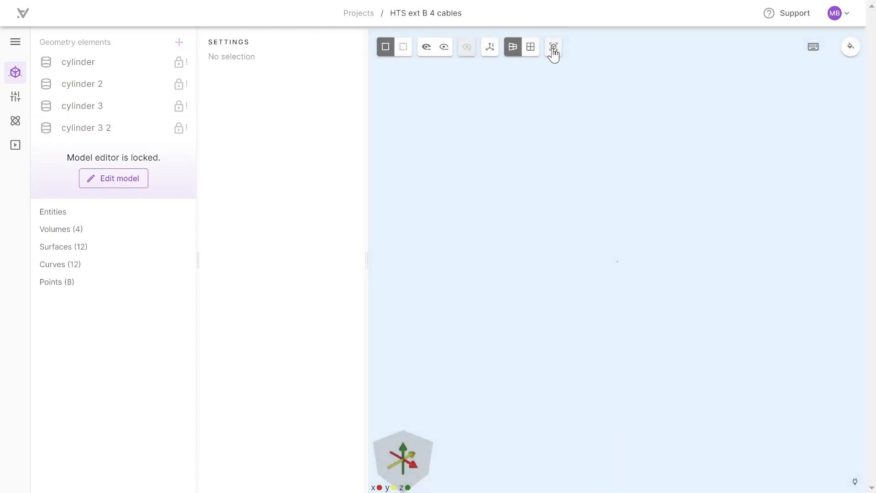
pyautogui.click(553, 48)
pyautogui.moveTo(613, 332); pyautogui.dragTo(652, 166)
pyautogui.scroll(-10, 627, 204)
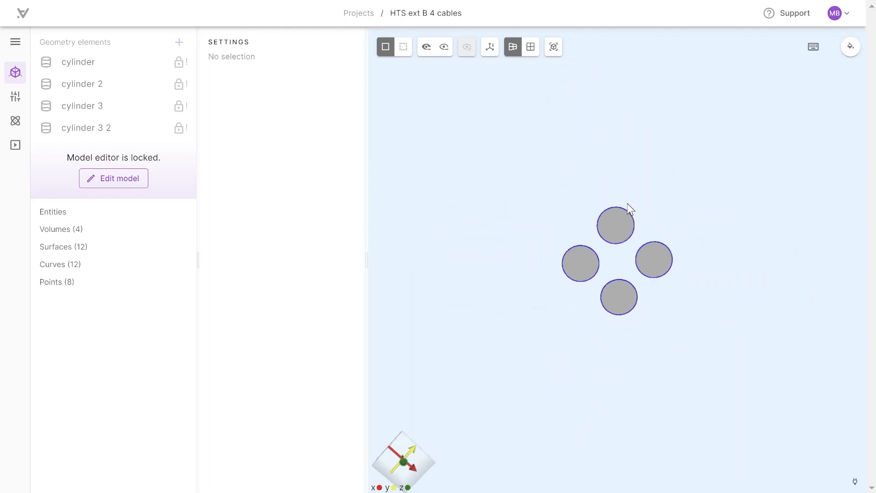
pyautogui.click(123, 178)
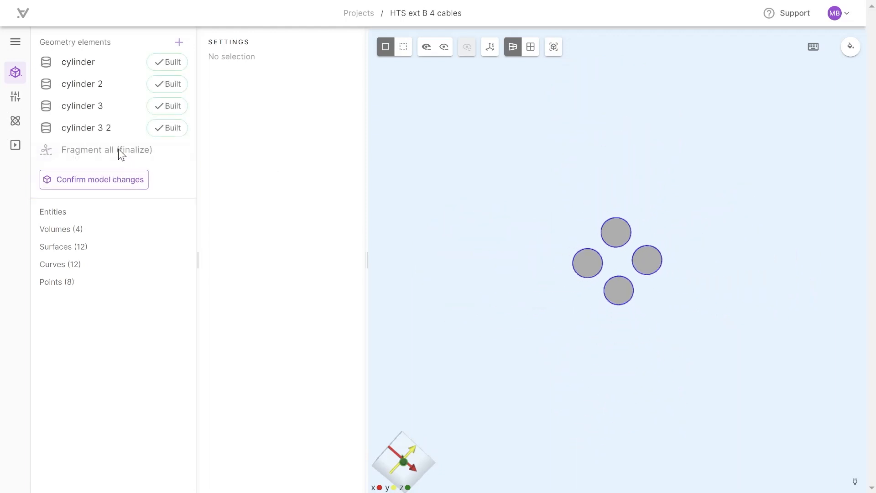
pyautogui.click(180, 42)
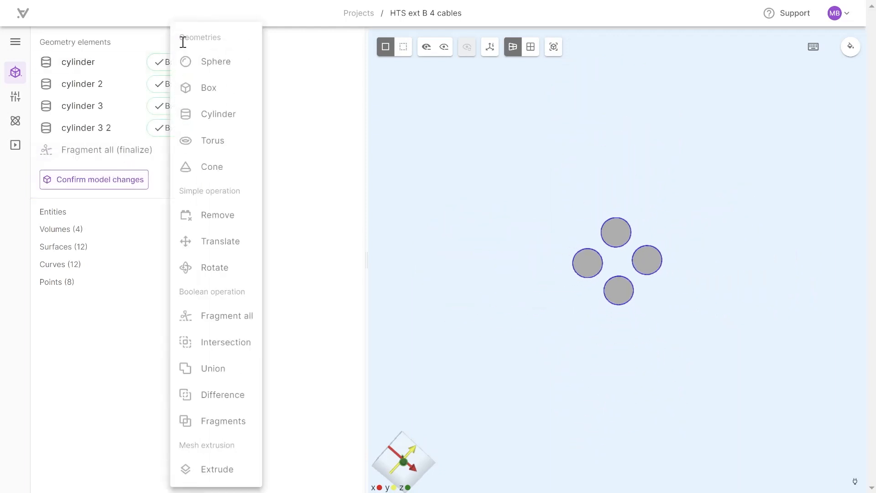
pyautogui.click(214, 93)
pyautogui.click(313, 64)
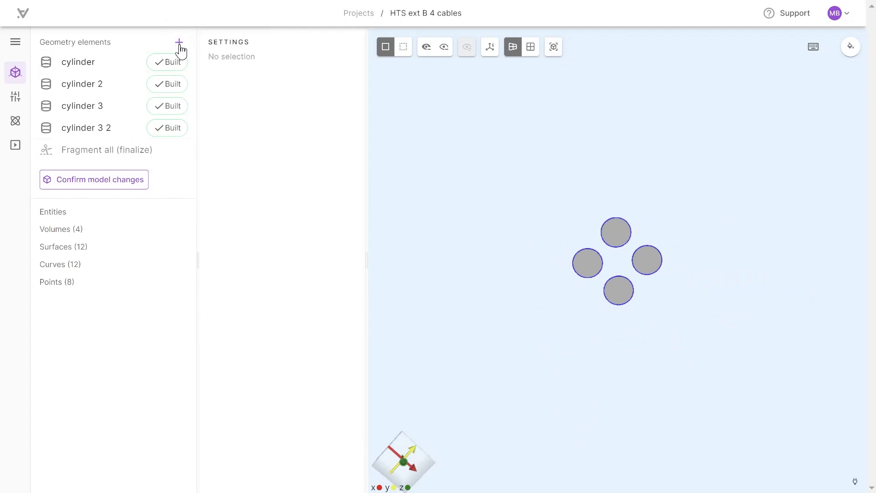
# - Add a fifth cylinder centered at the origin with radius 0.003 and height 5e-6
pyautogui.click(179, 42)
pyautogui.click(204, 115)
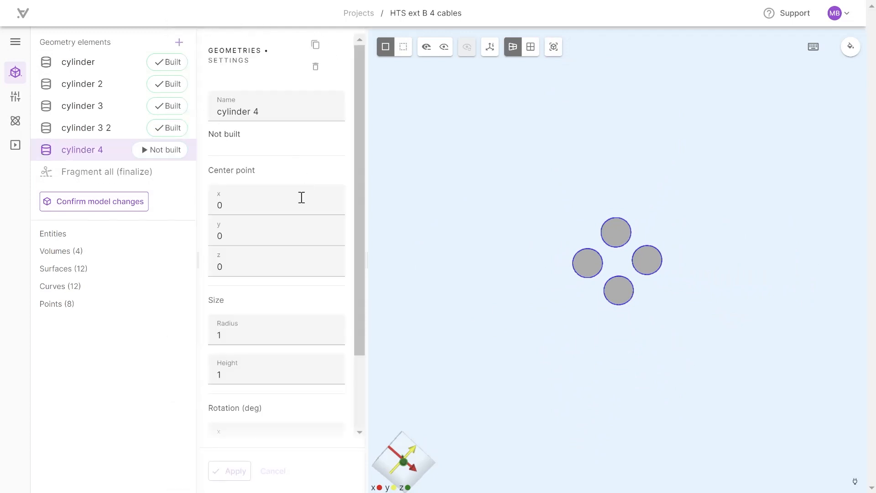
pyautogui.scroll(-2, 276, 228)
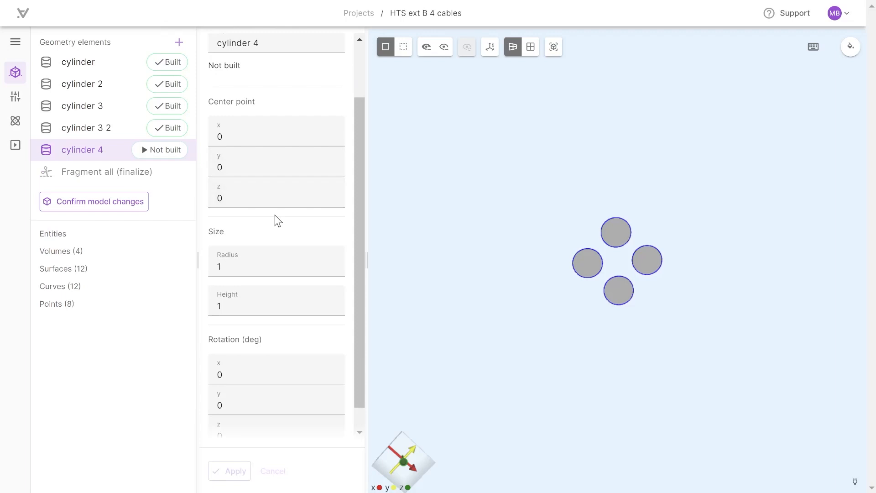
pyautogui.moveTo(268, 265); pyautogui.dragTo(204, 265)
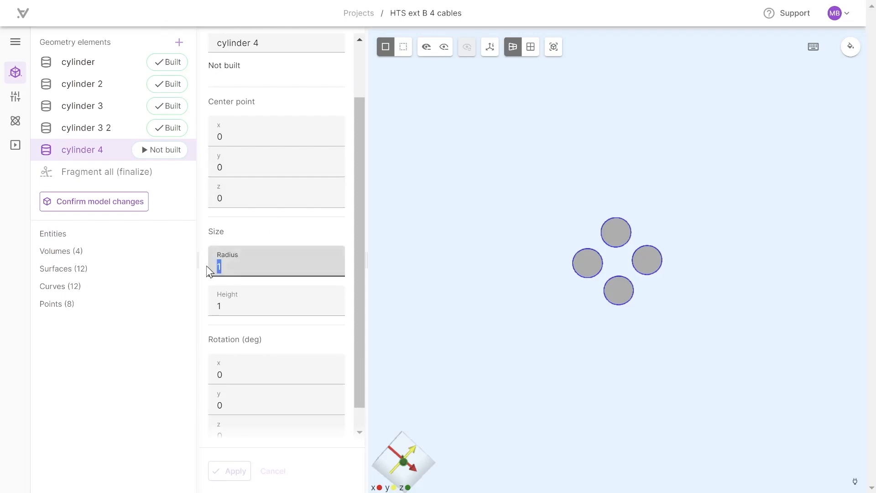
pyautogui.write('0.0')
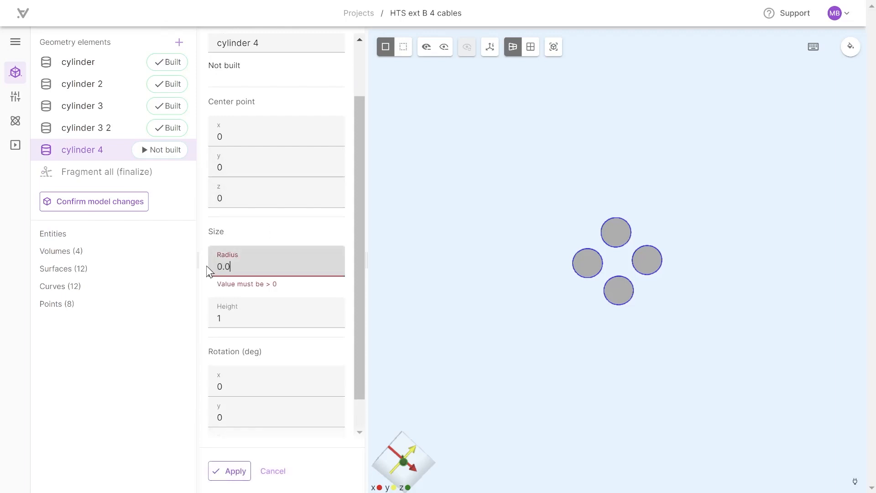
pyautogui.write('03')
pyautogui.press('Tab')
pyautogui.write('5e-6')
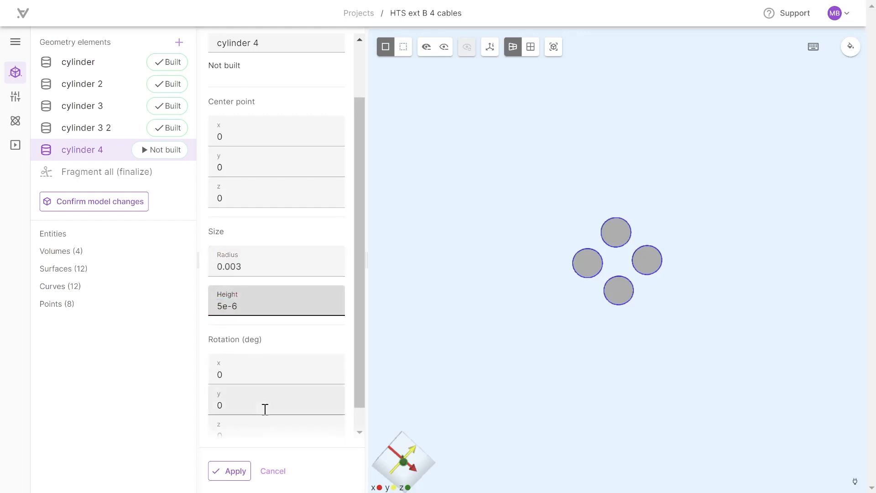
# - Apply an x rotation of 90 degrees to the large cylinder and build it
pyautogui.scroll(-1, 214, 424)
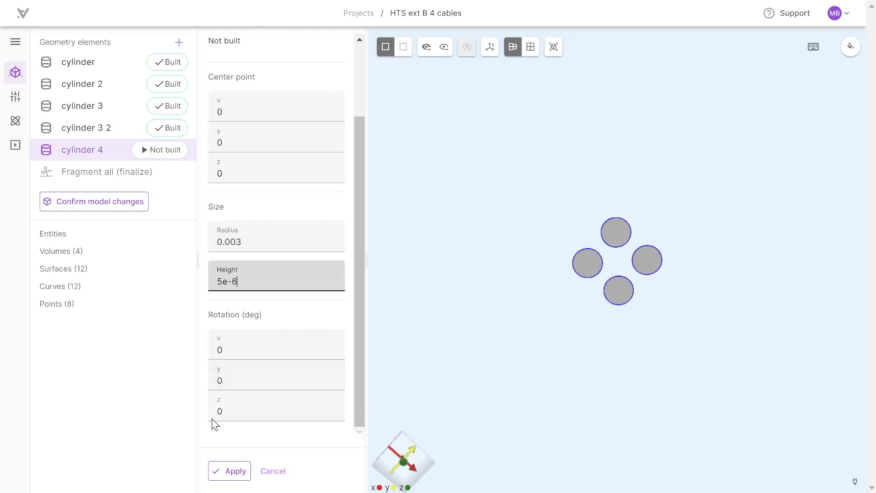
pyautogui.click(221, 351)
pyautogui.click(228, 471)
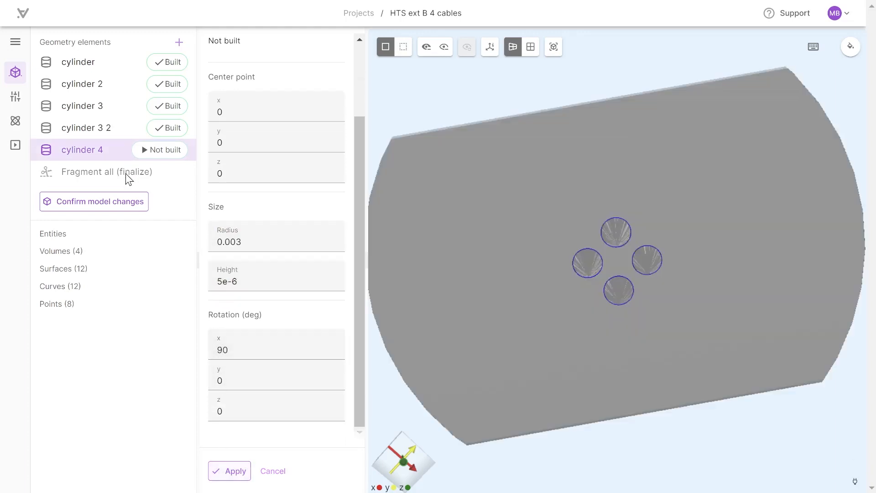
pyautogui.click(155, 157)
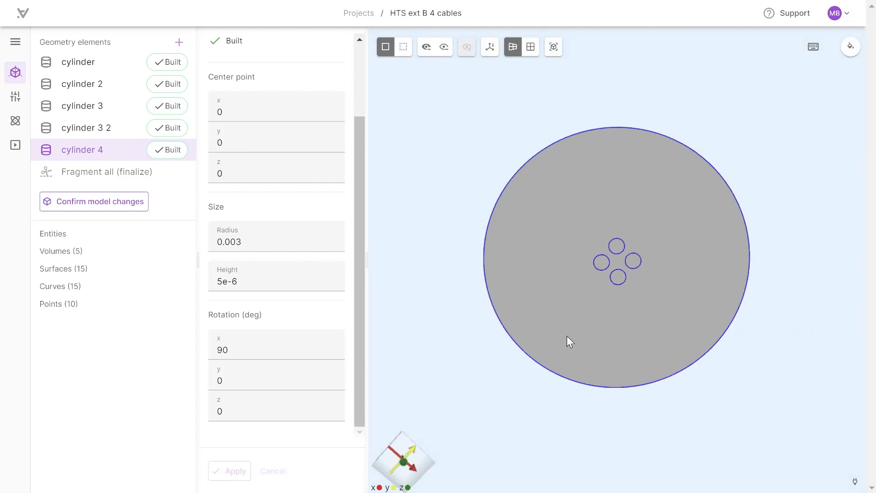
# - Add a mesh Extrude operation and build all the elements that precede it
pyautogui.moveTo(566, 336); pyautogui.dragTo(549, 324)
pyautogui.click(178, 42)
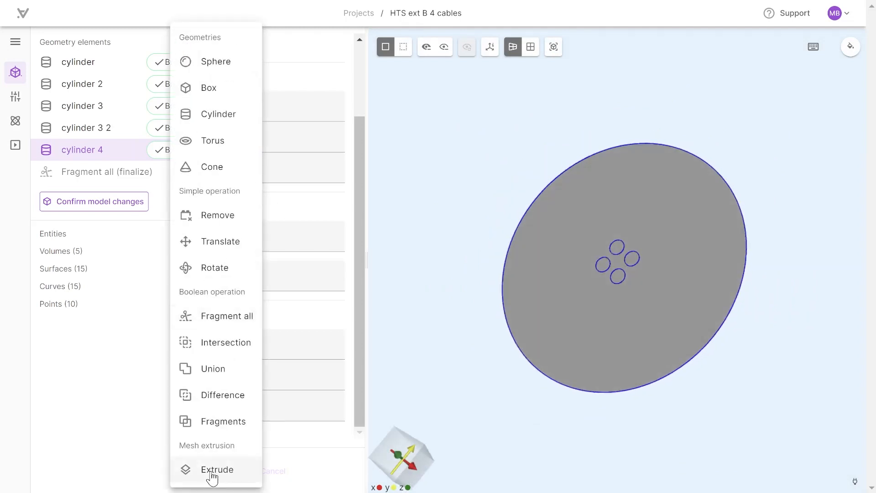
pyautogui.click(211, 470)
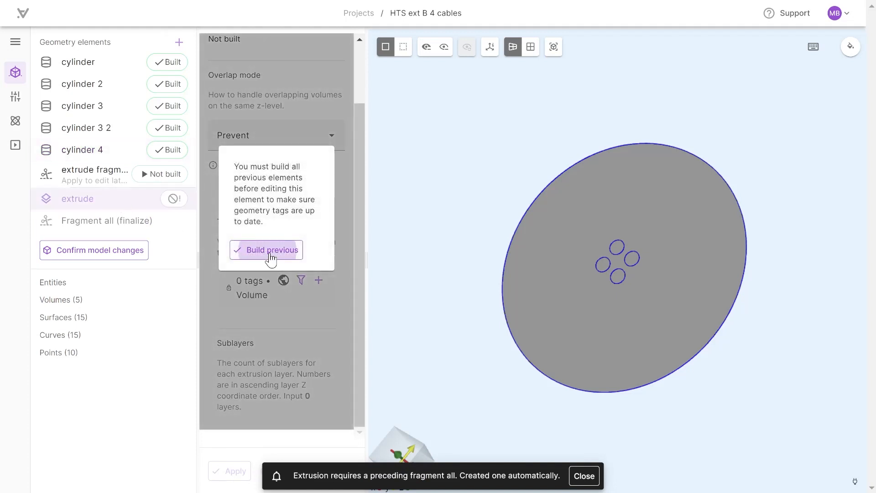
pyautogui.click(256, 251)
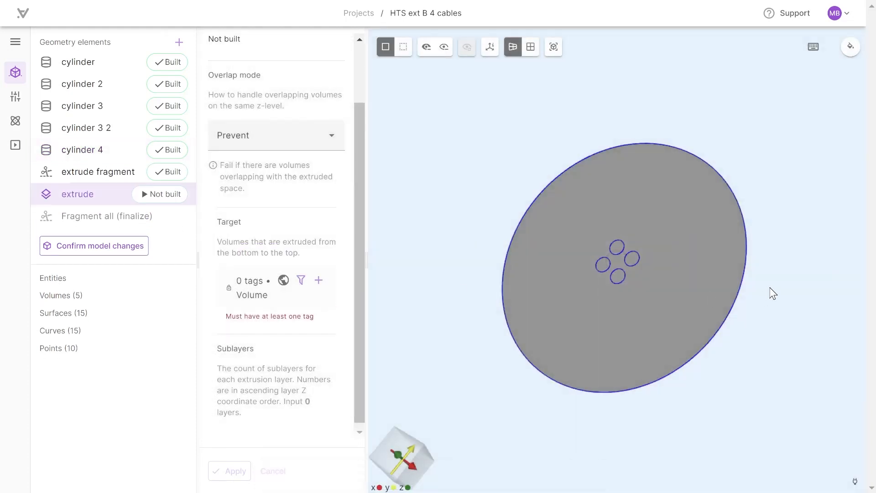
pyautogui.moveTo(767, 289); pyautogui.dragTo(789, 340)
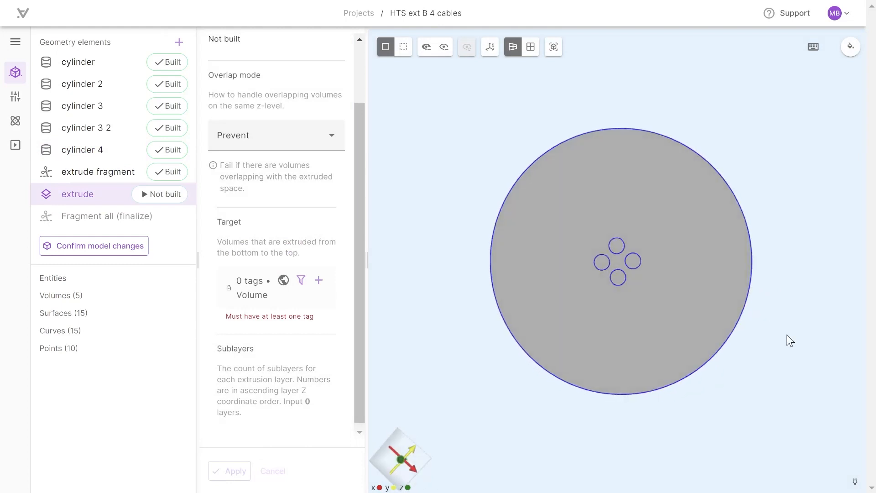
# - Target all five volumes with the mesh extrude using a sublayer count of 1, and confirm the model changes
pyautogui.scroll(-1, 235, 251)
pyautogui.click(319, 275)
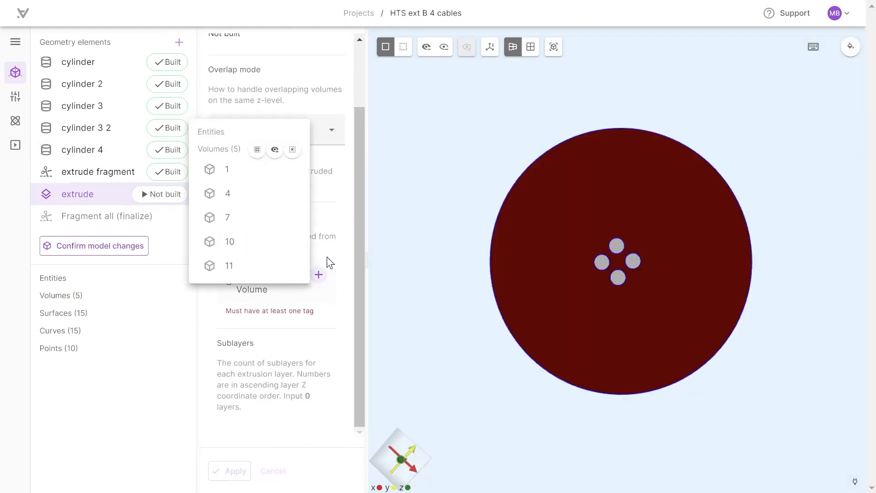
pyautogui.click(258, 150)
pyautogui.scroll(-2, 333, 333)
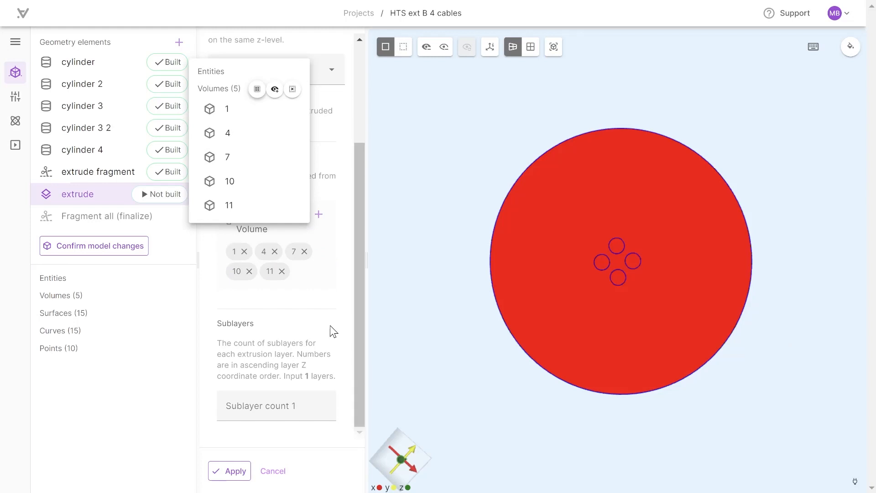
pyautogui.click(289, 406)
pyautogui.write('1')
pyautogui.click(229, 470)
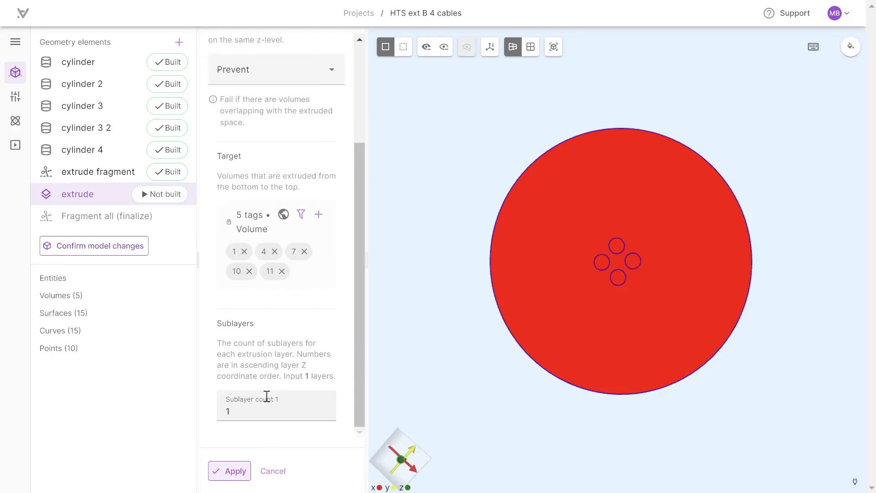
pyautogui.click(131, 249)
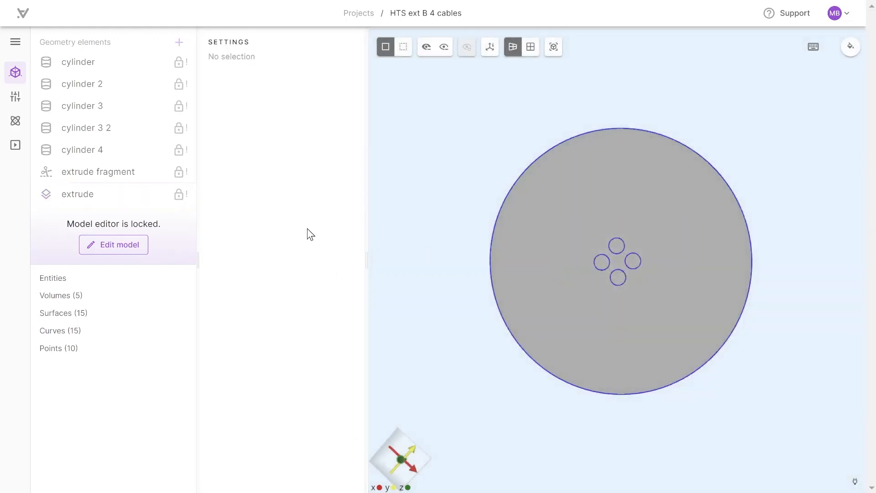
# - Create a shared expression named Jc with the value 1000 / 1e-6
pyautogui.click(16, 99)
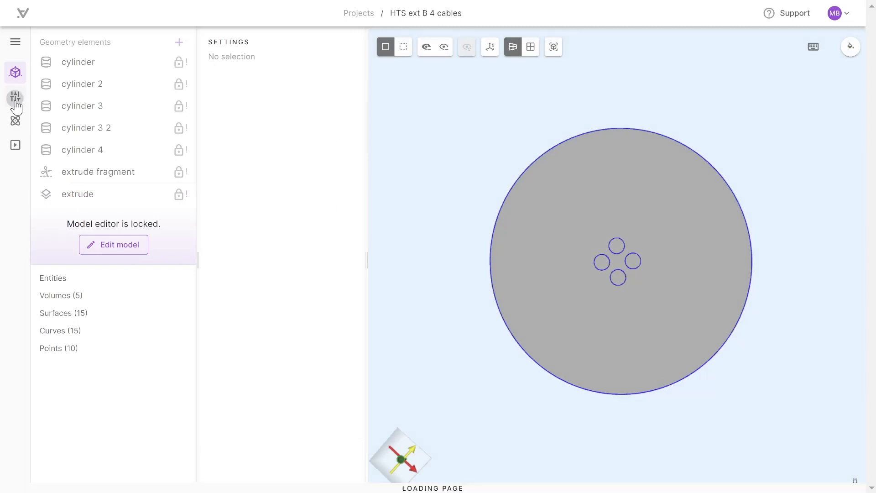
pyautogui.click(178, 43)
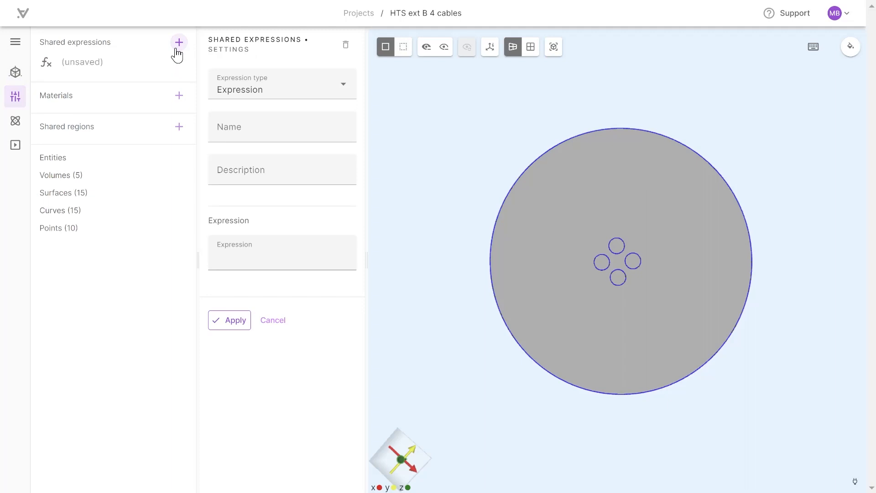
pyautogui.click(267, 124)
pyautogui.write('Jc')
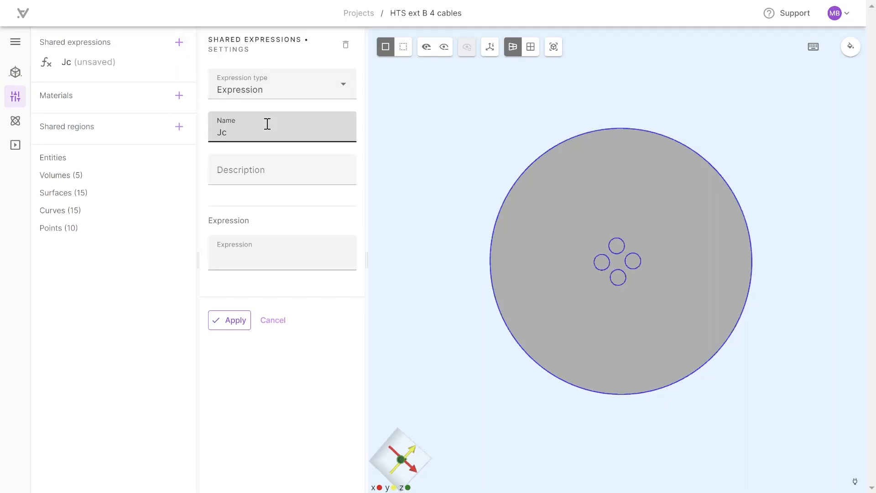
pyautogui.press('Tab')
pyautogui.press('Tab')
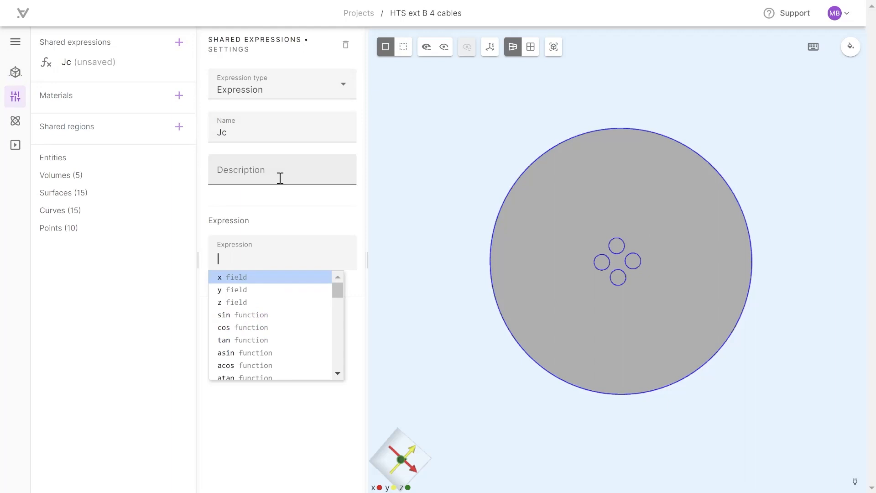
pyautogui.write('1000 / 1e-6')
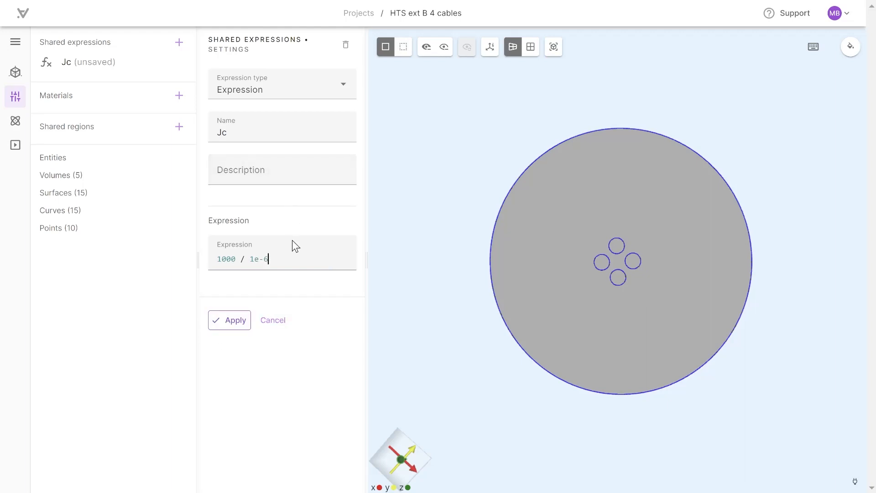
pyautogui.click(234, 325)
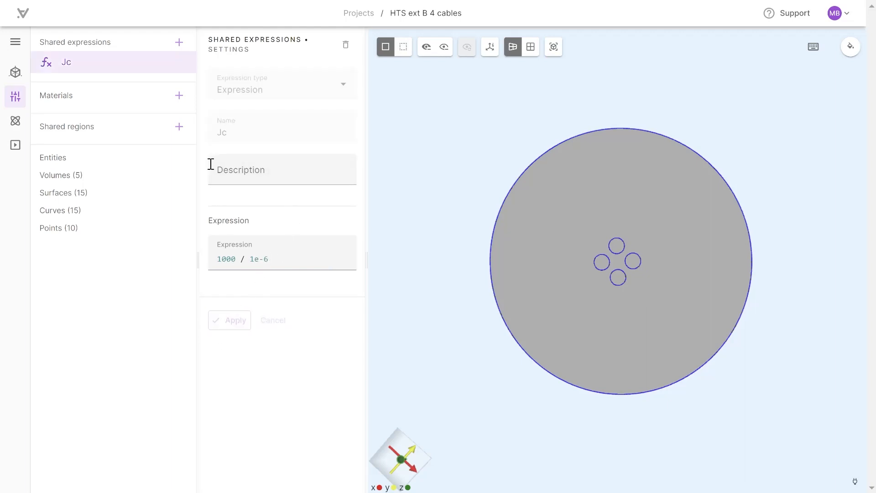
# - Start a new shared expression named PowerLaw with the expression max(min(Jc / 1e-4 * pow(norm(j)/Jc, 1.0-25.0),1e15),1e6
pyautogui.click(180, 43)
pyautogui.click(231, 124)
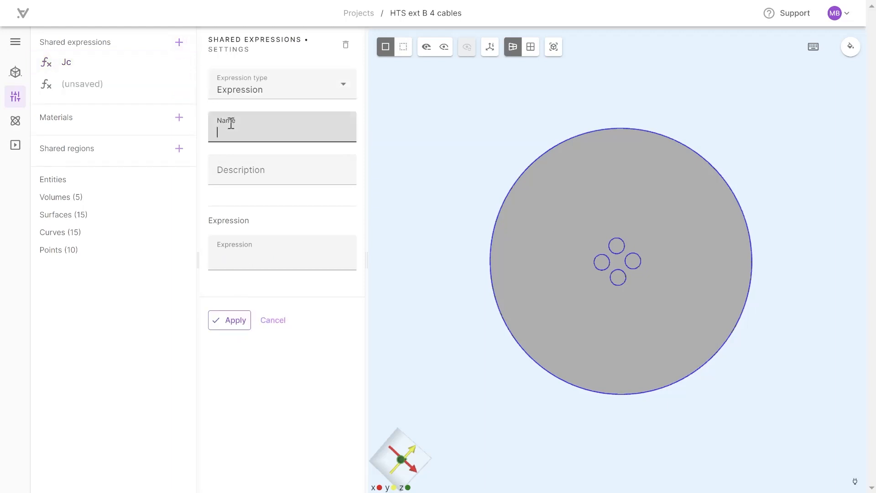
pyautogui.write('PowerLaw')
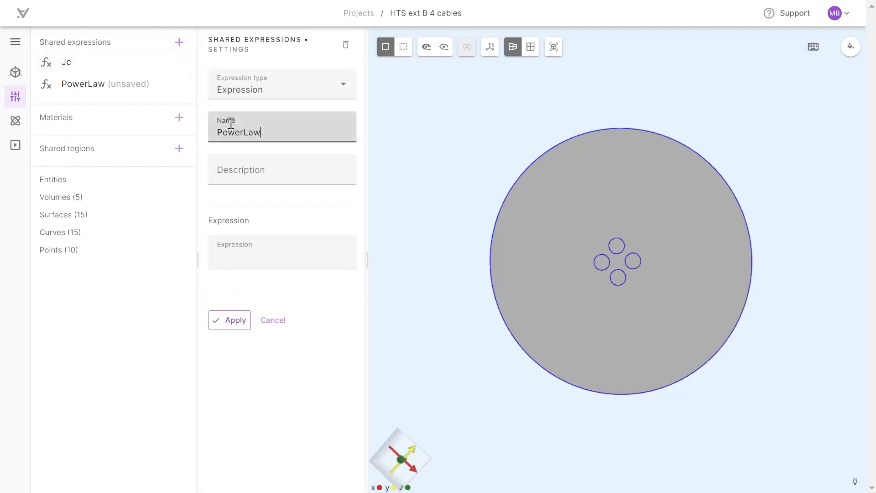
pyautogui.press('Tab')
pyautogui.press('Tab')
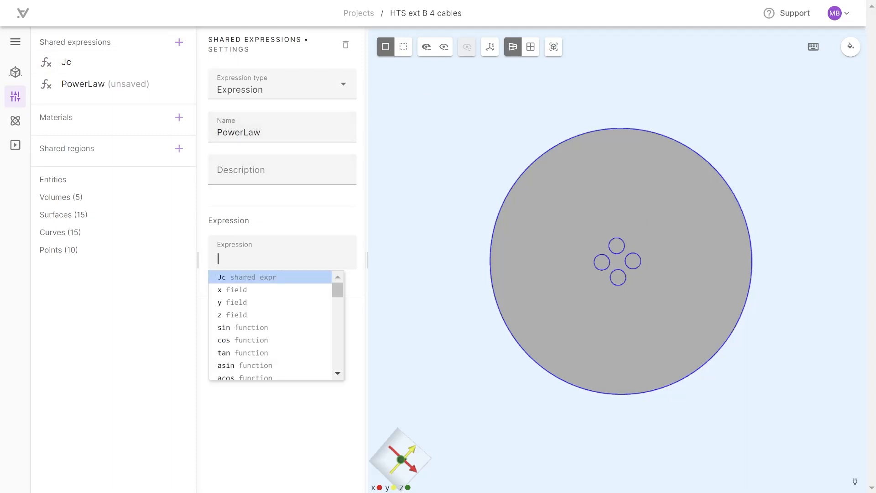
pyautogui.press('Tab')
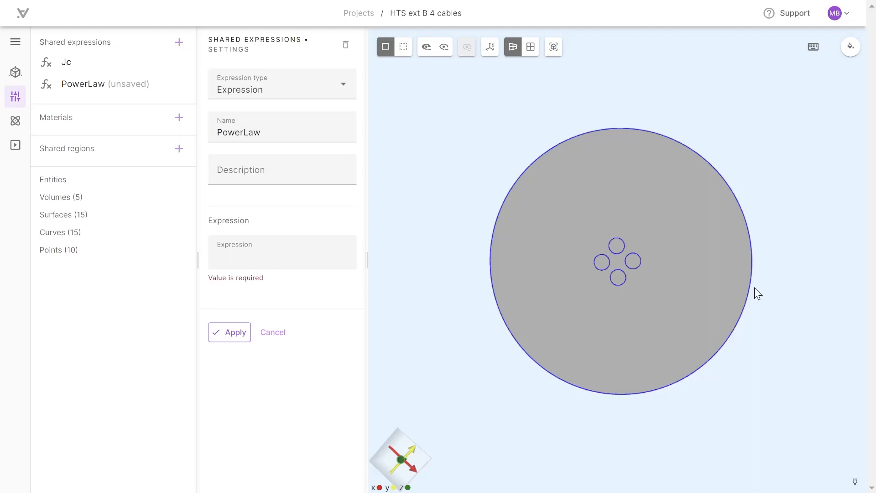
pyautogui.click(319, 265)
pyautogui.write('max(min(Jc / 1e-4 * pow(abs(j)/Jc, 1.0-25.0),1e15),1e6')
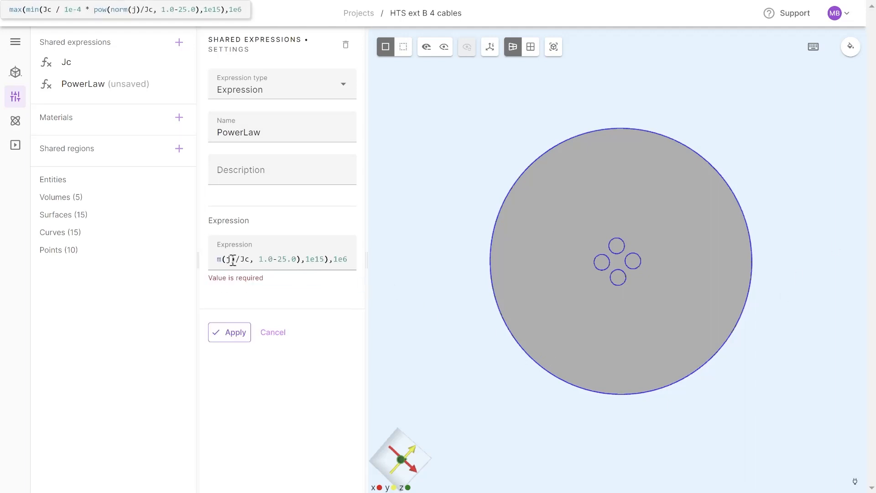
# - Change the PowerLaw expression type to Function and give it one argument named j
pyautogui.click(325, 98)
pyautogui.click(269, 145)
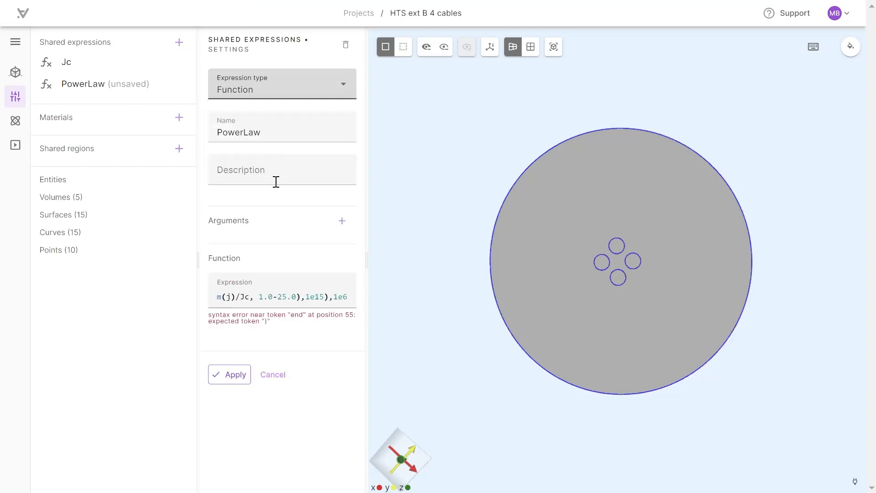
pyautogui.click(345, 226)
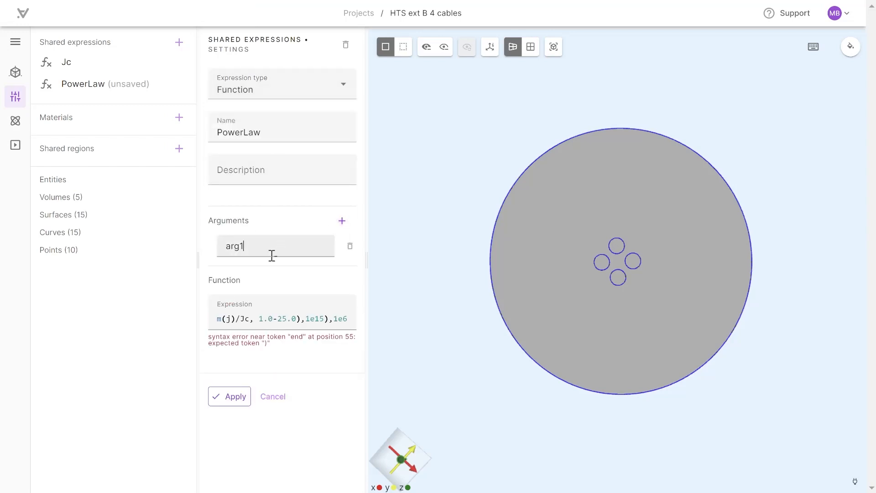
pyautogui.press('BackSpace')
pyautogui.press('BackSpace')
pyautogui.write('j')
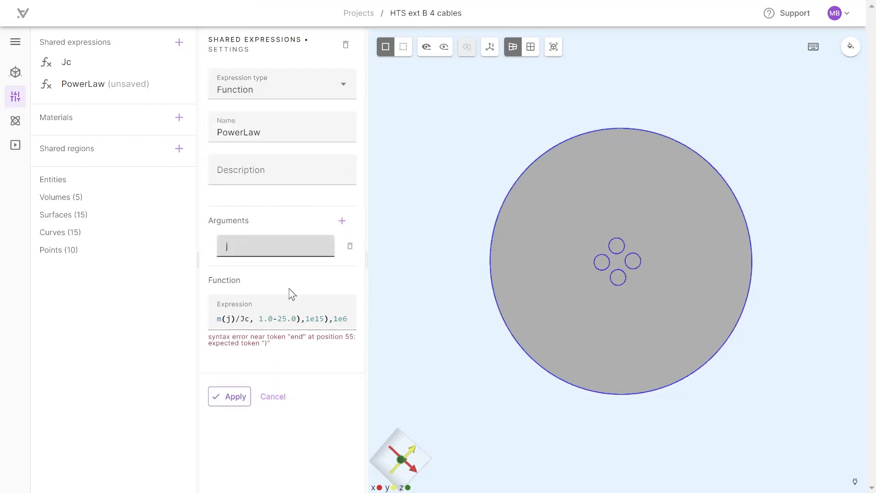
# - Add the missing closing parenthesis at the end of the PowerLaw expression and apply the function
pyautogui.click(308, 318)
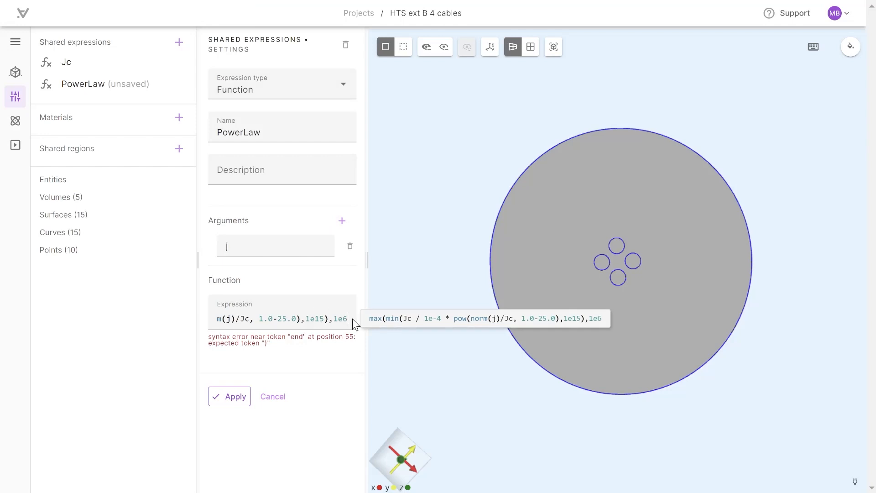
pyautogui.write(')')
pyautogui.click(352, 355)
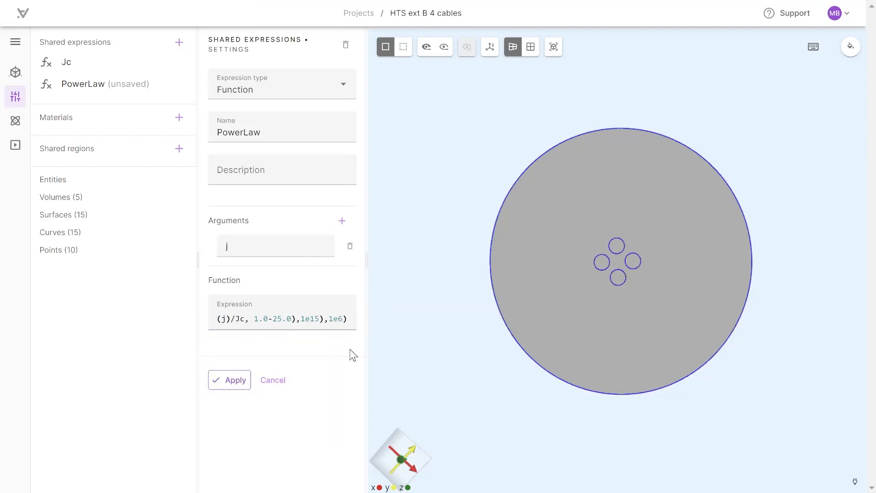
pyautogui.click(232, 382)
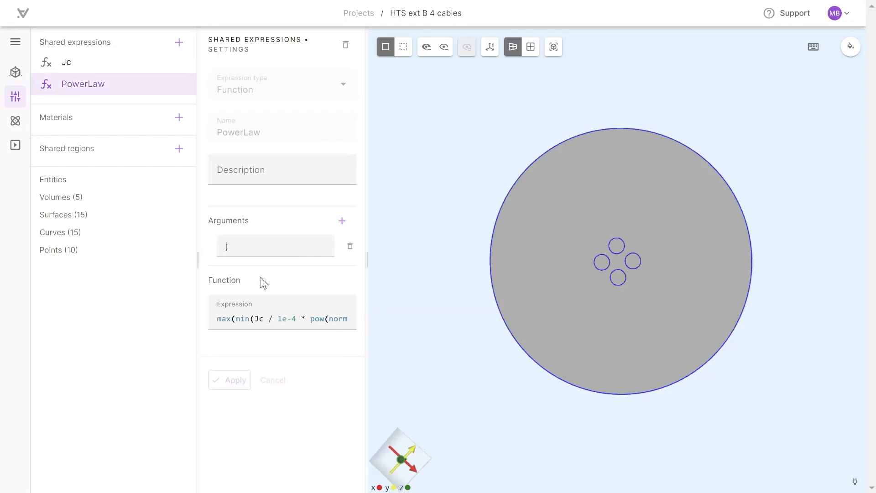
# - Add the Air material from the library and assign it to the large cylinder volume surrounding the cables
pyautogui.click(180, 119)
pyautogui.click(248, 253)
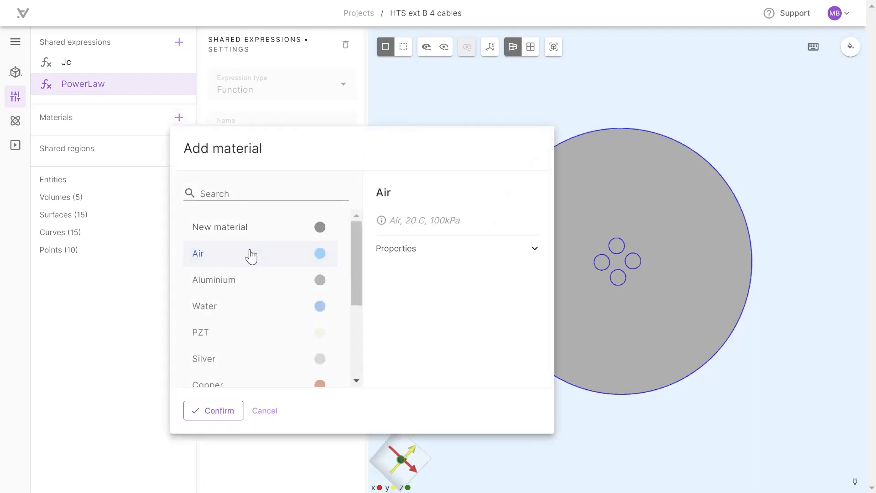
pyautogui.click(222, 412)
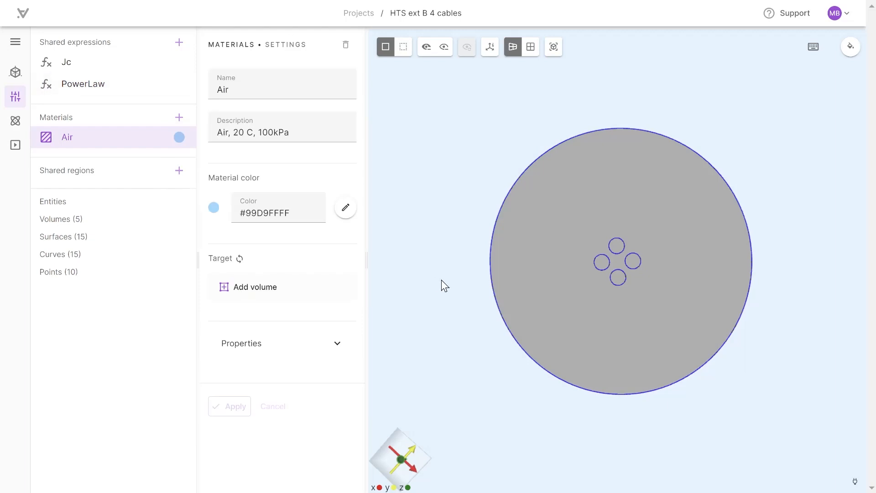
pyautogui.click(234, 287)
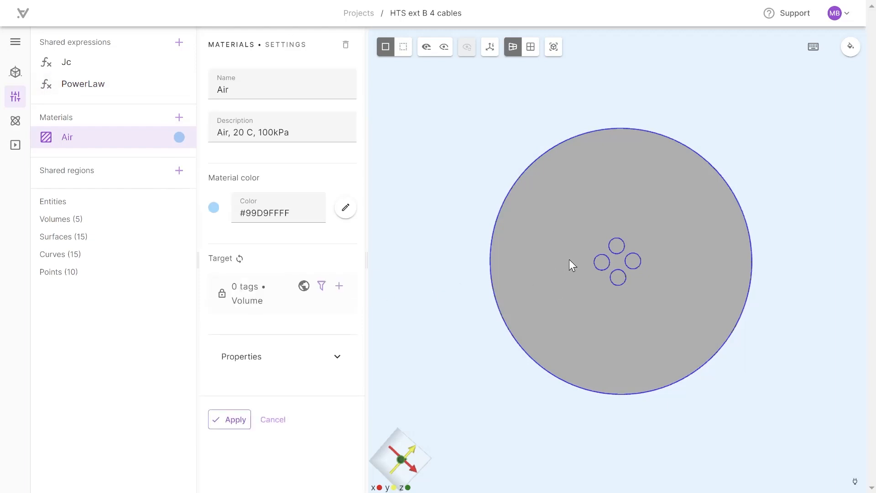
pyautogui.click(572, 264)
pyautogui.click(233, 446)
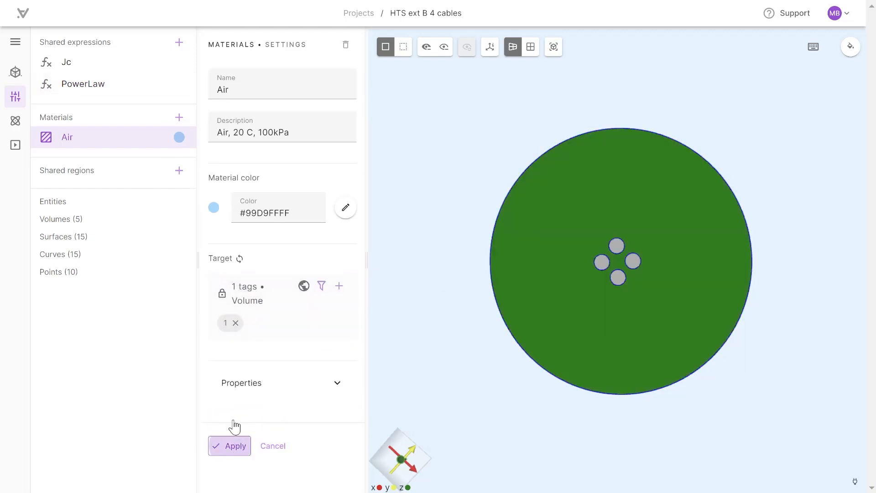
# - Add a new blank material and name it HTS
pyautogui.click(179, 118)
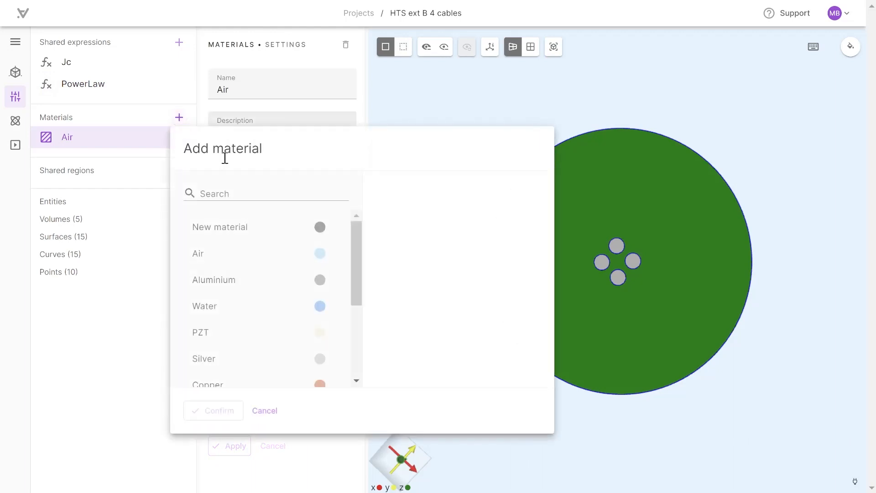
pyautogui.click(239, 235)
pyautogui.click(230, 411)
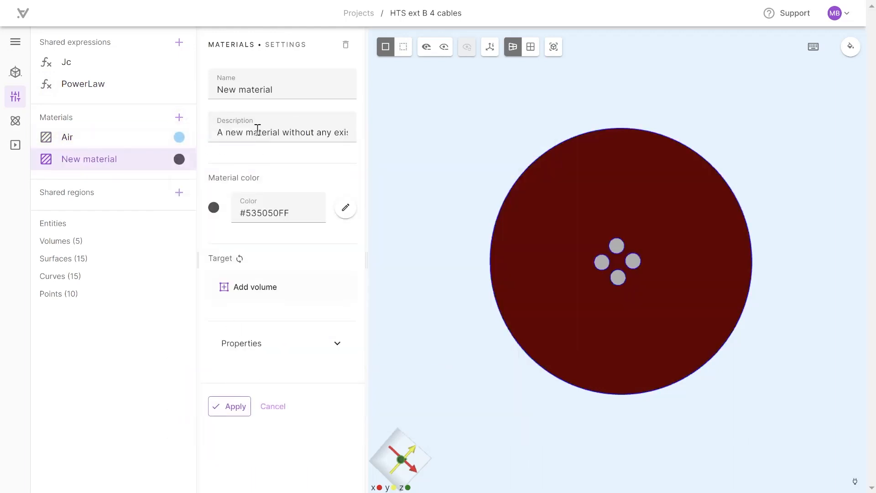
pyautogui.moveTo(283, 88); pyautogui.dragTo(208, 94)
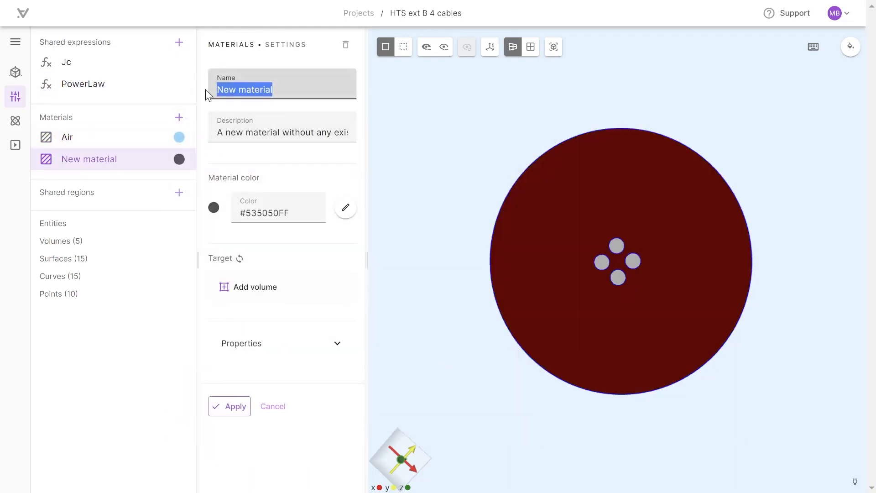
pyautogui.write('HTS')
pyautogui.press('Tab')
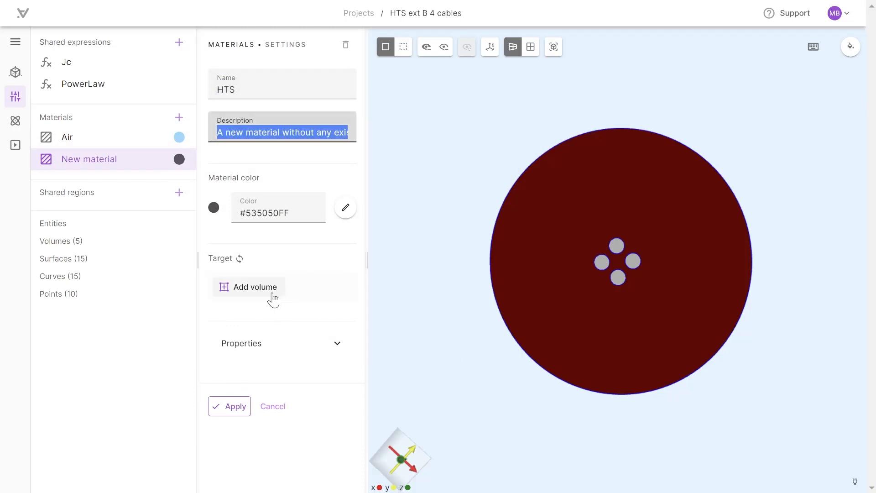
# - Assign the four small cable cylinders as the target volumes of the HTS material
pyautogui.click(270, 289)
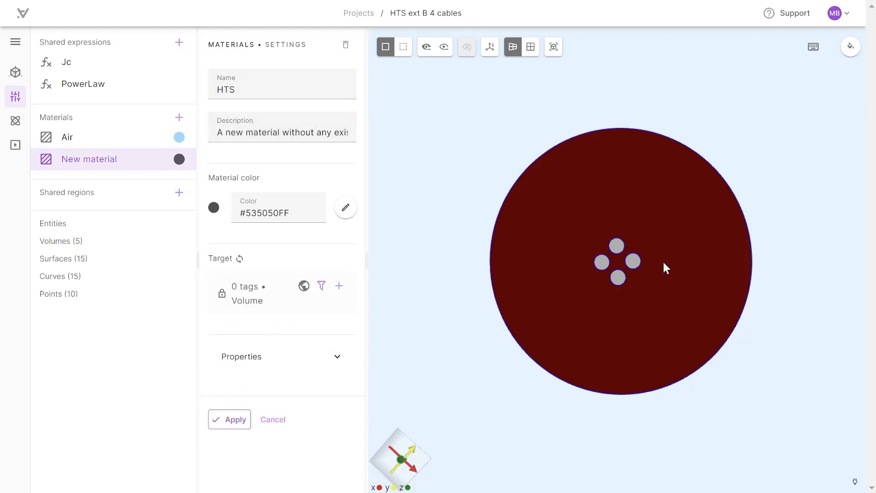
pyautogui.click(602, 262)
pyautogui.click(617, 245)
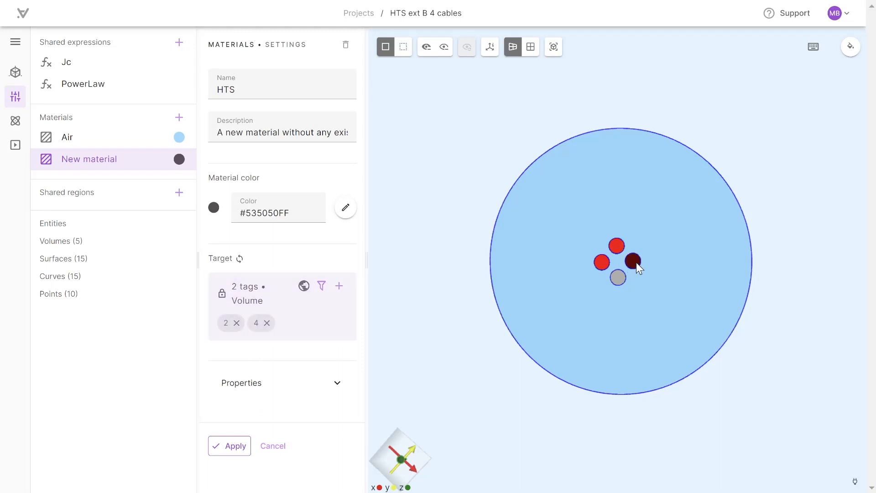
pyautogui.click(634, 262)
pyautogui.click(618, 277)
# - Add a magnetic permeability property to the HTS material and set it to mu0
pyautogui.click(327, 388)
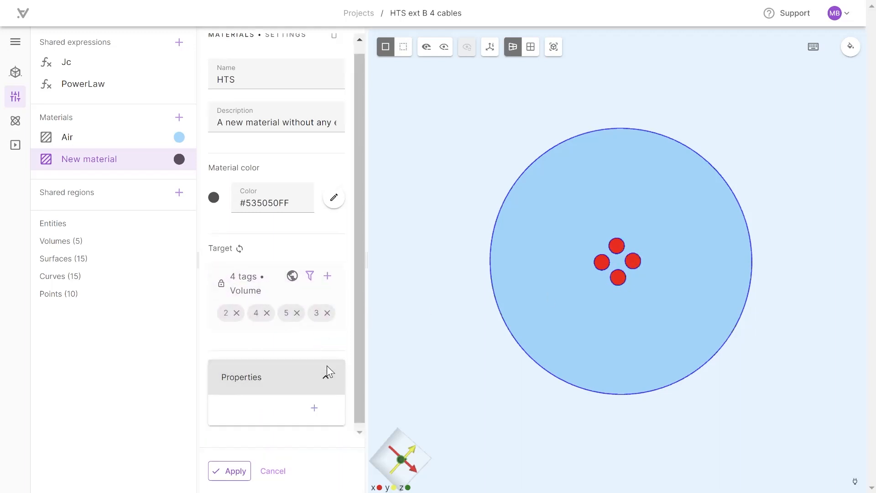
pyautogui.click(317, 403)
pyautogui.click(348, 302)
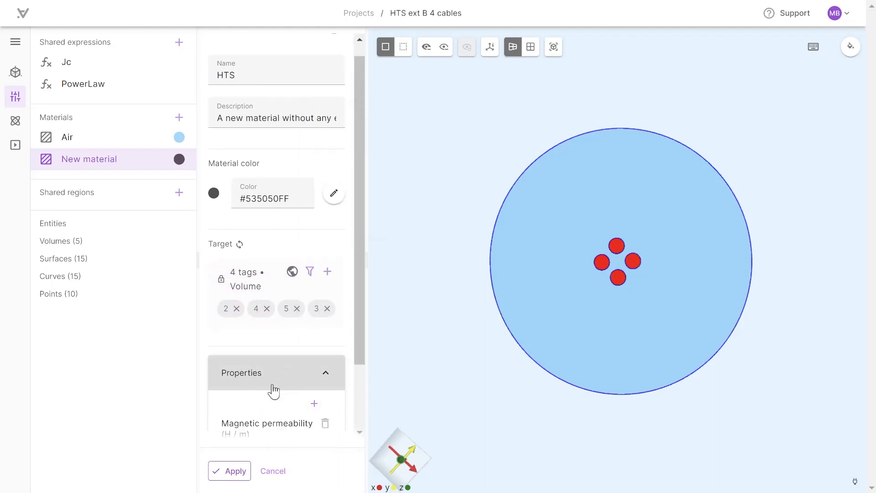
pyautogui.write('mu0')
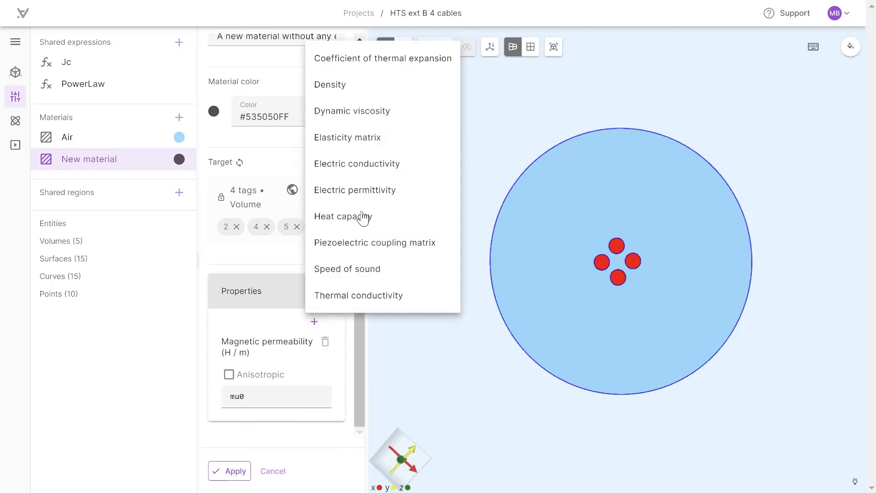
# - Add an electric conductivity property to the HTS material, set it to PowerLaw(j), and apply the material
pyautogui.click(365, 170)
pyautogui.scroll(-2, 267, 364)
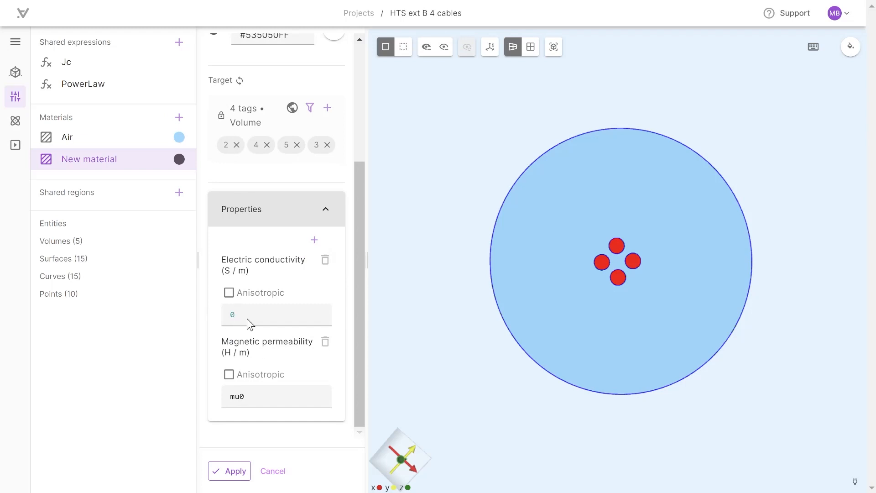
pyautogui.write('Power')
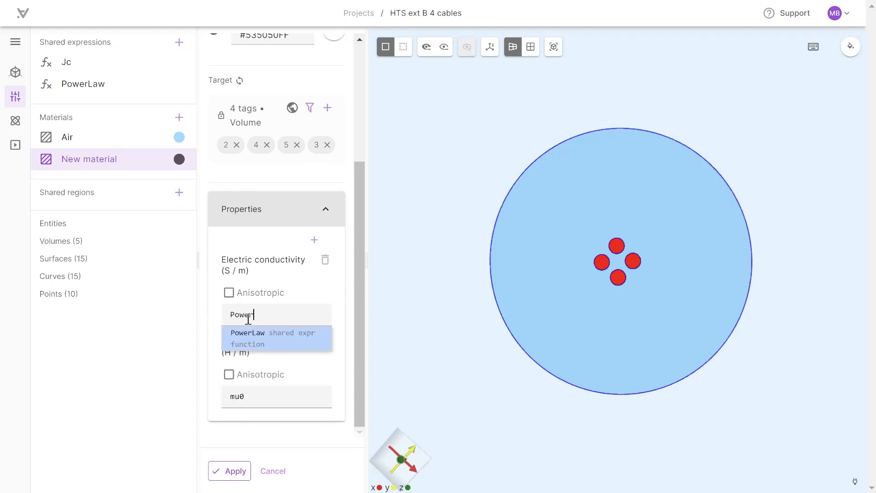
pyautogui.press('Escape')
pyautogui.click(271, 308)
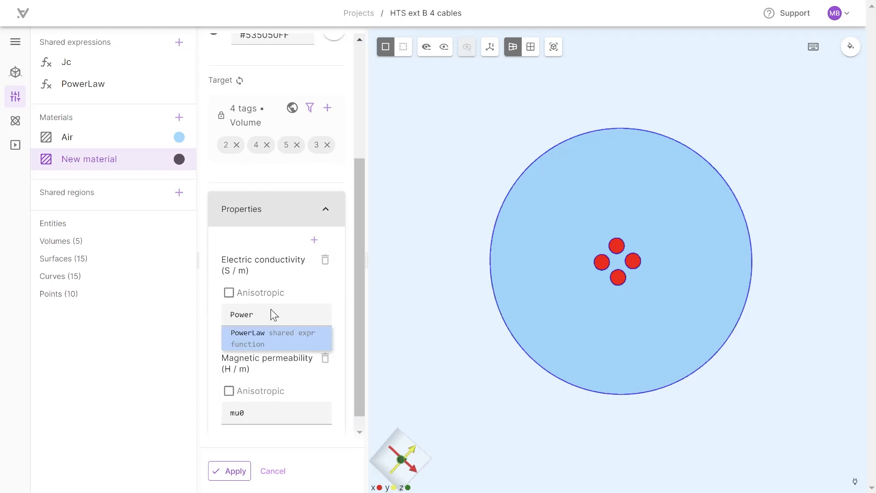
pyautogui.write('LAw')
pyautogui.press('Return')
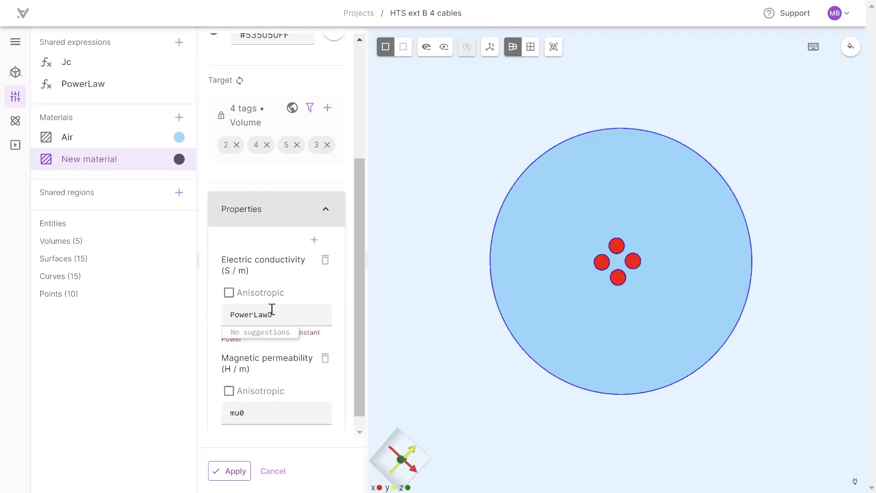
pyautogui.write('J')
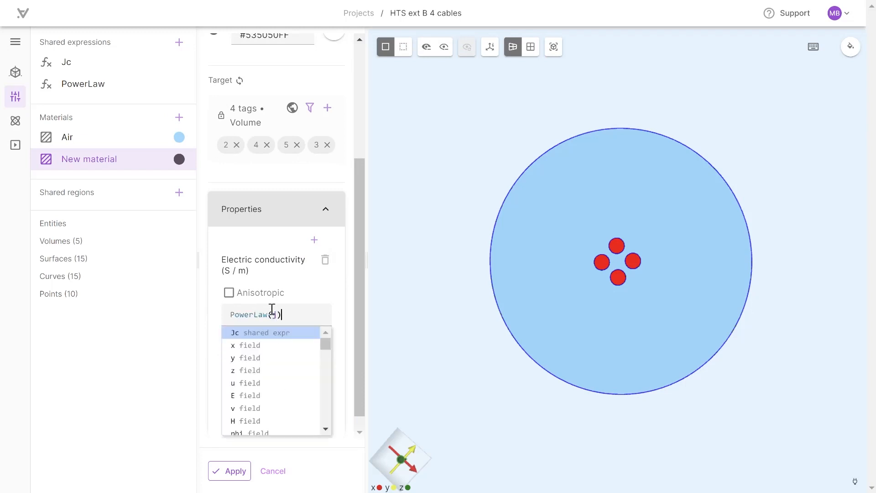
pyautogui.click(229, 471)
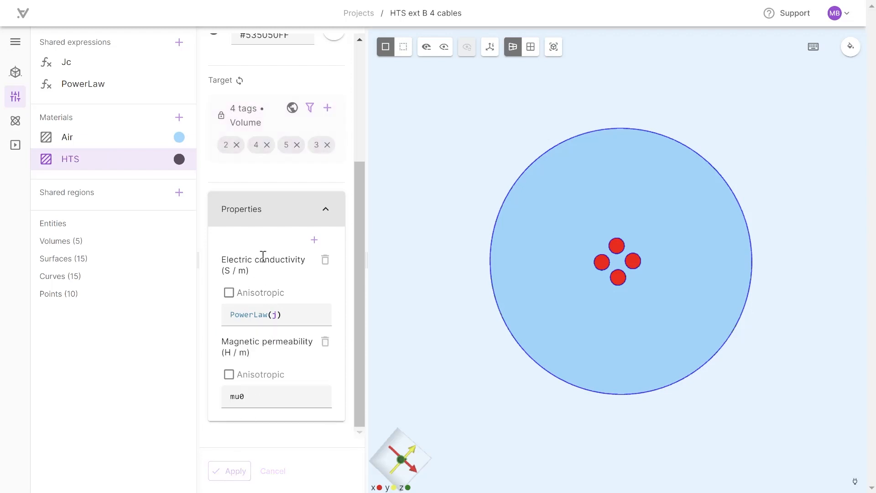
# - Create a shared surface region and name it airskin
pyautogui.click(180, 194)
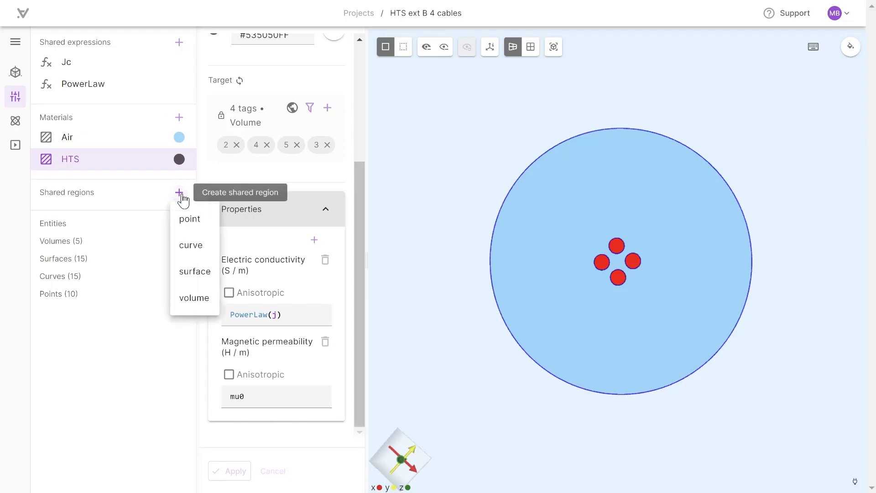
pyautogui.click(195, 277)
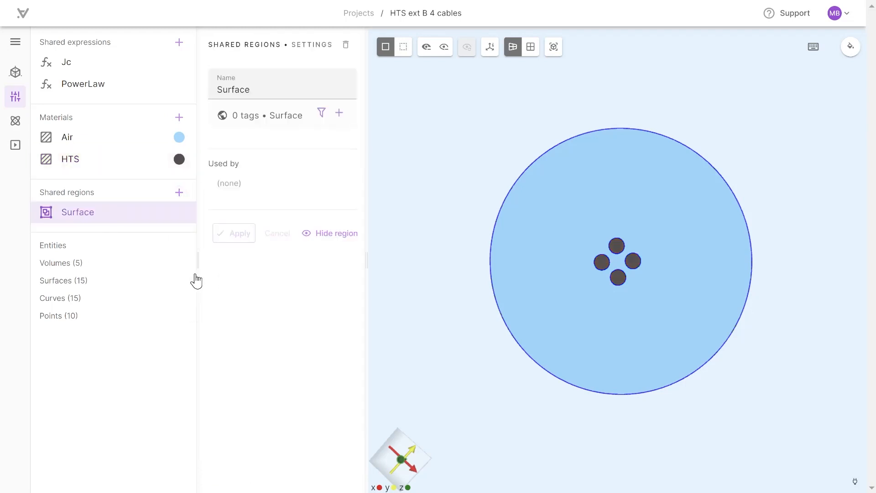
pyautogui.doubleClick(253, 90)
pyautogui.write('air_skin')
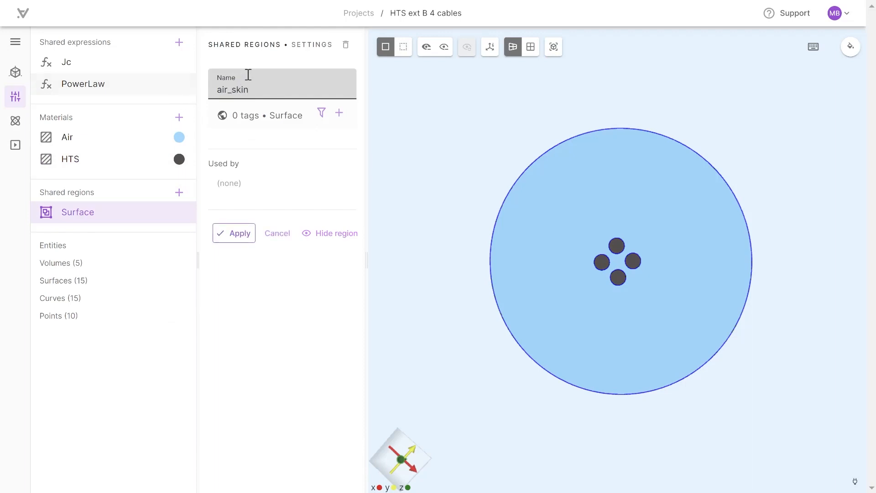
pyautogui.click(232, 90)
pyautogui.press('BackSpace')
# - Assign the outer surface of the large air cylinder to the airskin region and apply it
pyautogui.moveTo(556, 245); pyautogui.dragTo(436, 247)
pyautogui.moveTo(771, 273); pyautogui.dragTo(683, 250)
pyautogui.moveTo(652, 226); pyautogui.dragTo(800, 221)
pyautogui.click(799, 220)
pyautogui.click(240, 260)
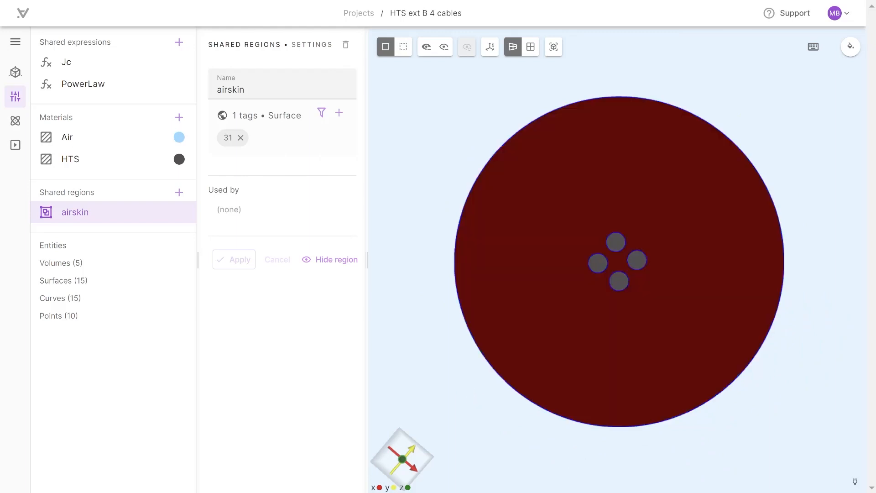
# - Add the Magnetism φ and Magnetism H physics to the simulation
pyautogui.click(412, 448)
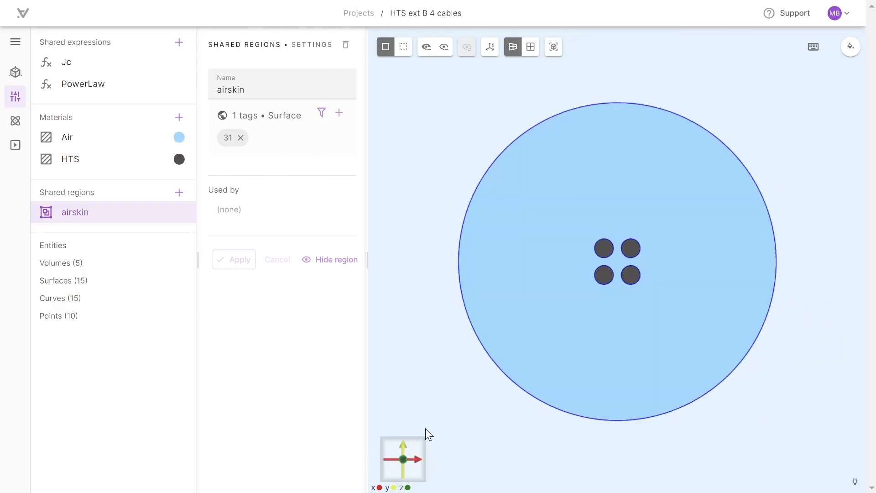
pyautogui.click(13, 122)
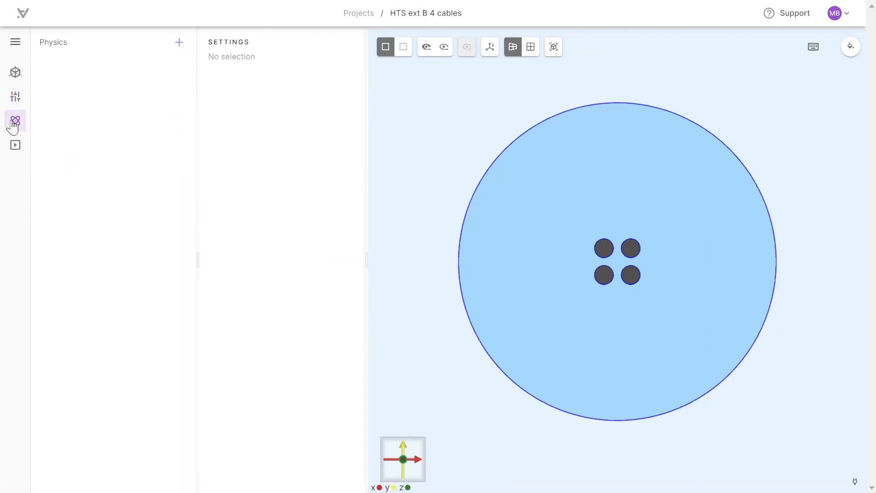
pyautogui.click(176, 45)
pyautogui.click(227, 228)
pyautogui.click(180, 44)
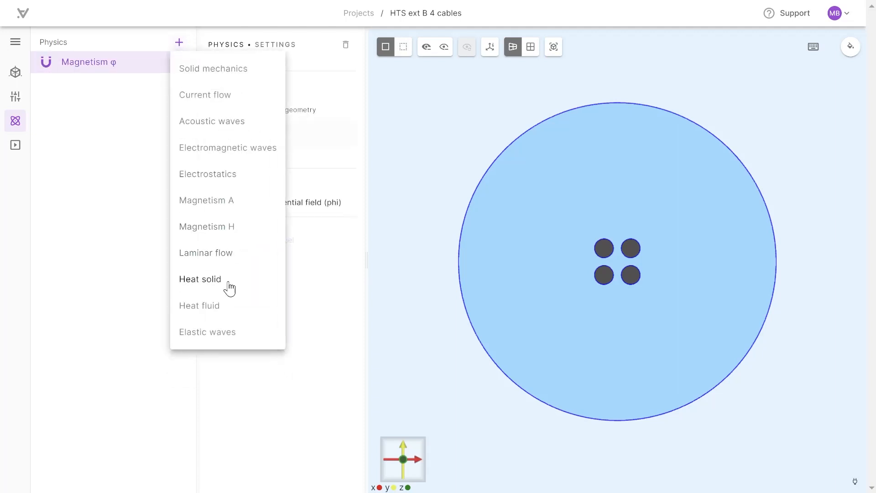
pyautogui.click(222, 231)
# - Set the large air cylinder volume as the target of the Magnetism φ physics
pyautogui.click(122, 64)
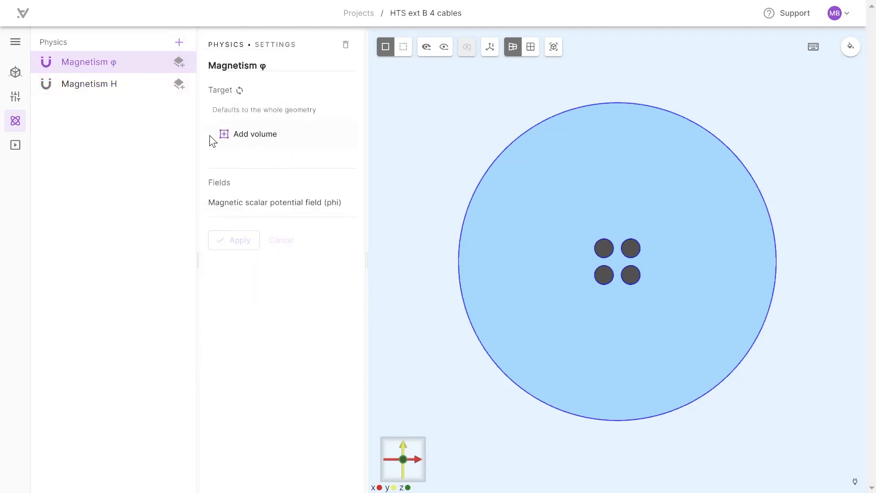
pyautogui.click(283, 149)
pyautogui.click(540, 197)
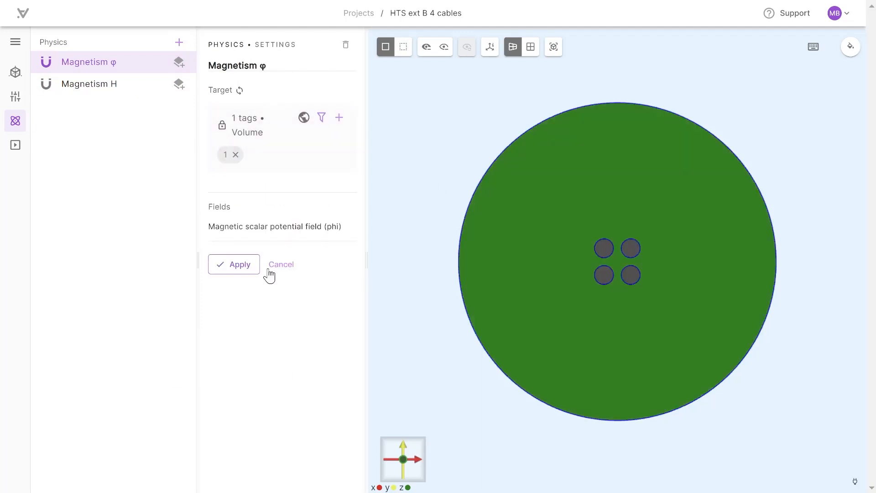
pyautogui.click(233, 265)
# - Set the four small cable cylinder volumes as the target of the Magnetism H physics
pyautogui.click(111, 86)
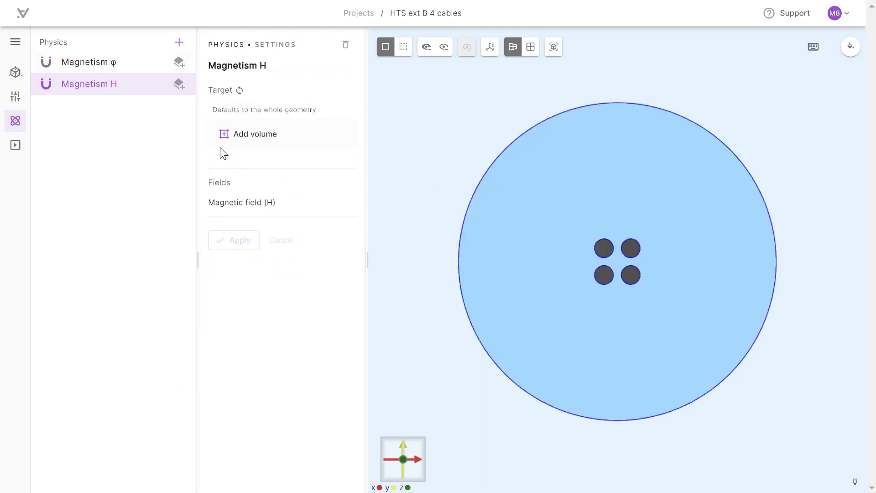
pyautogui.click(242, 137)
pyautogui.click(605, 249)
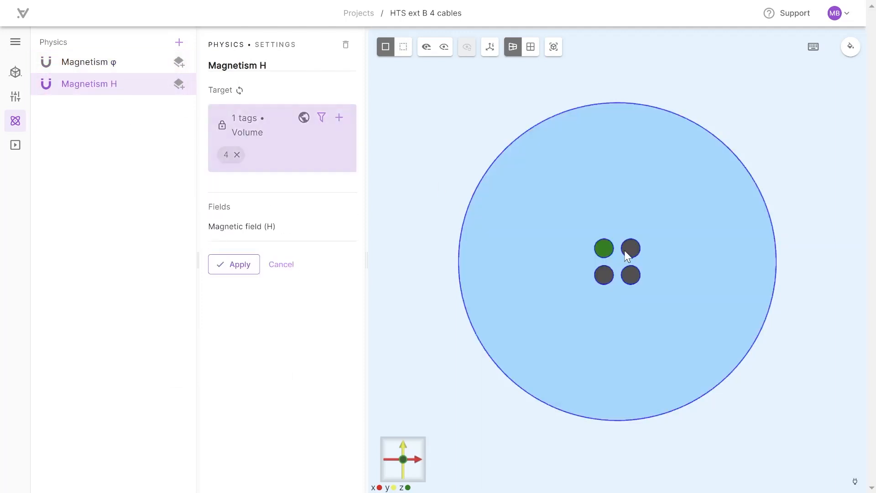
pyautogui.click(628, 250)
pyautogui.click(631, 275)
pyautogui.click(603, 276)
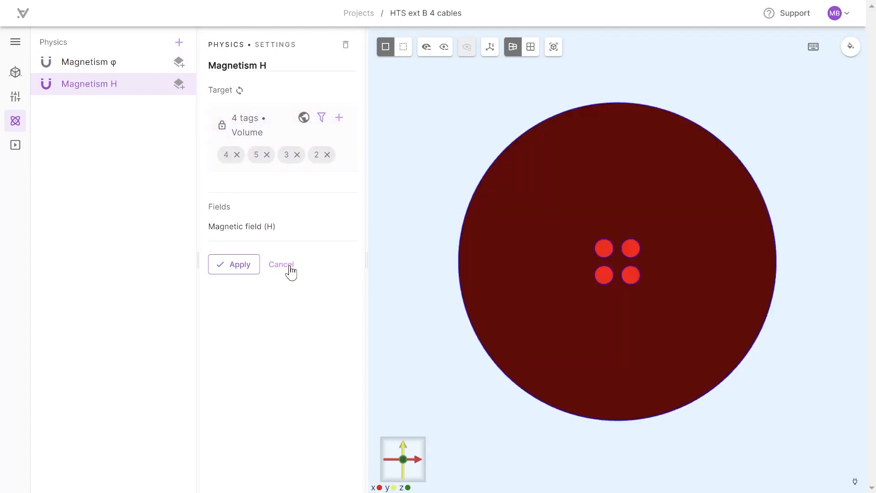
pyautogui.click(242, 265)
# - Add an H-φ coupling interaction to the Magnetism H physics and apply it
pyautogui.click(179, 85)
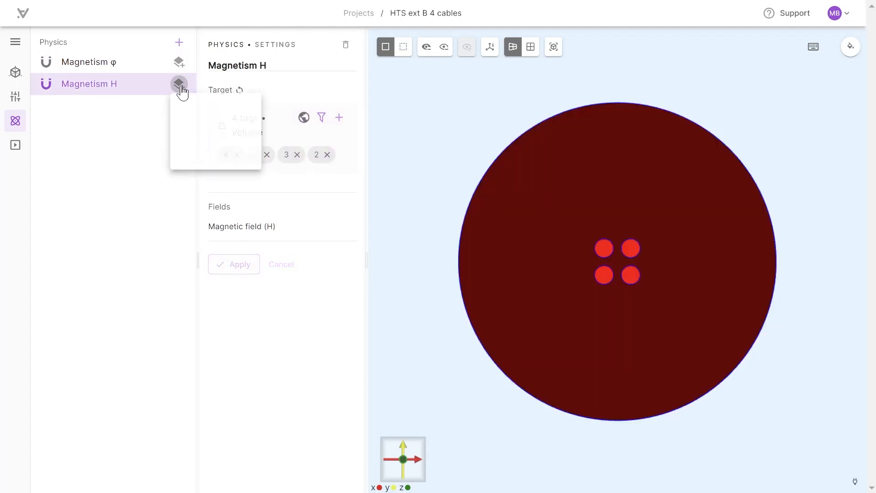
pyautogui.click(197, 160)
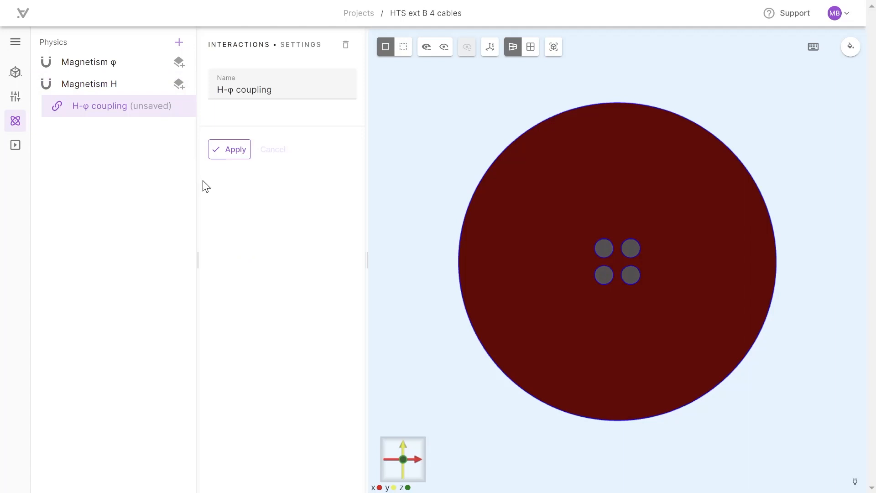
pyautogui.click(231, 154)
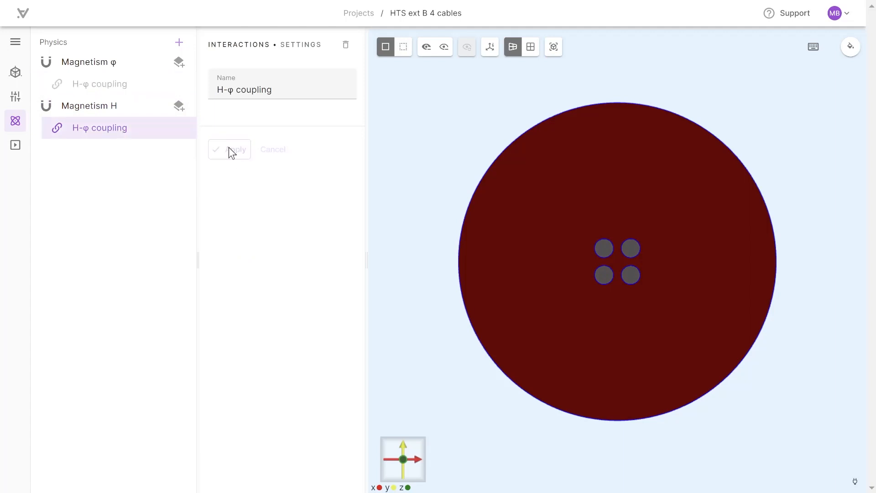
# - Add a Constraint interaction to Magnetism φ on the point at the bottom of the air circle, with constraint value 0
pyautogui.click(179, 62)
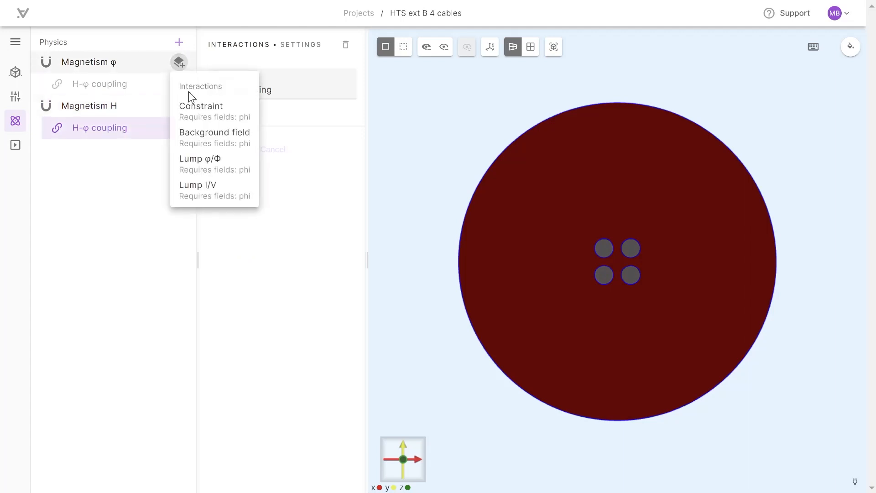
pyautogui.click(210, 112)
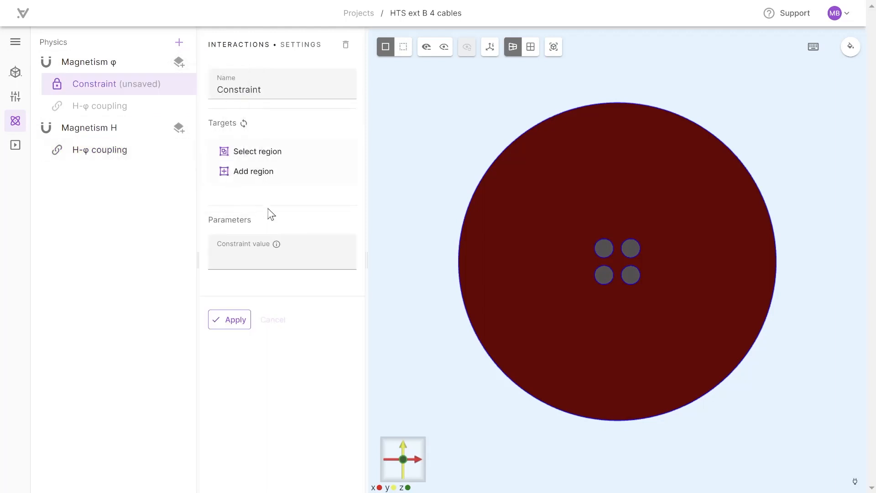
pyautogui.click(260, 172)
pyautogui.click(248, 199)
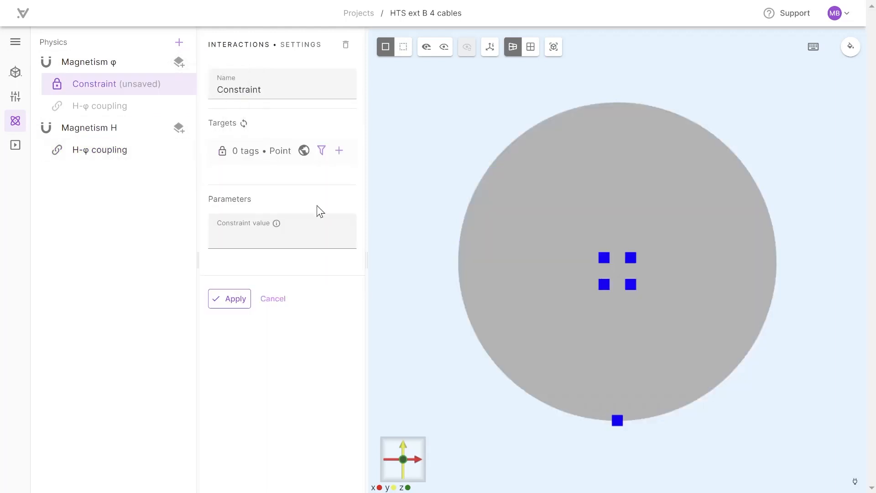
pyautogui.click(620, 420)
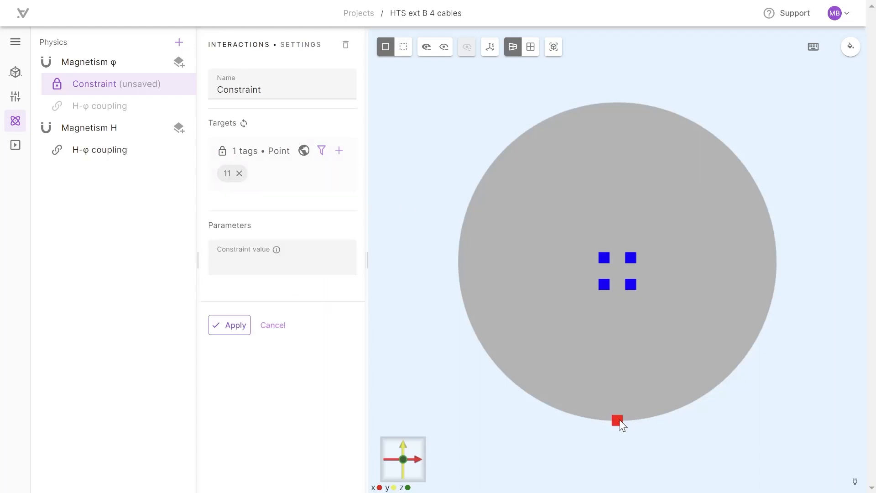
pyautogui.click(245, 255)
pyautogui.click(228, 330)
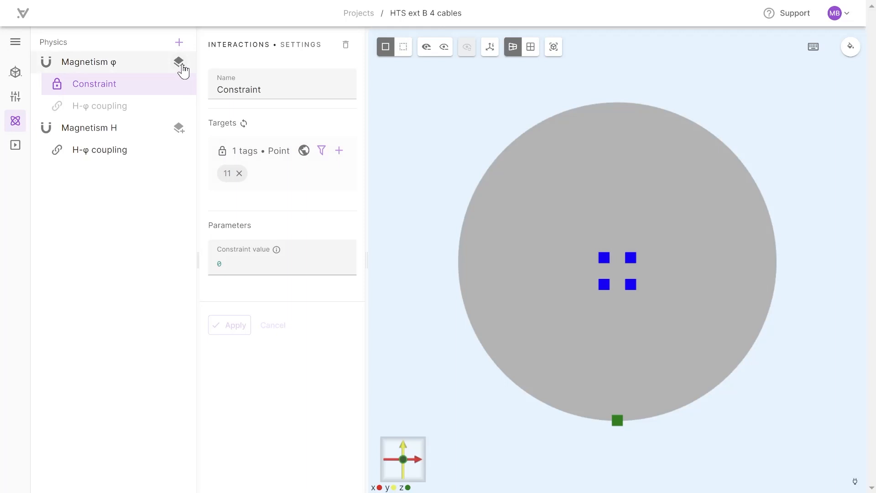
# - Add a Lump I/V interaction to Magnetism φ and target the circular curve of the upper-left cable
pyautogui.click(179, 64)
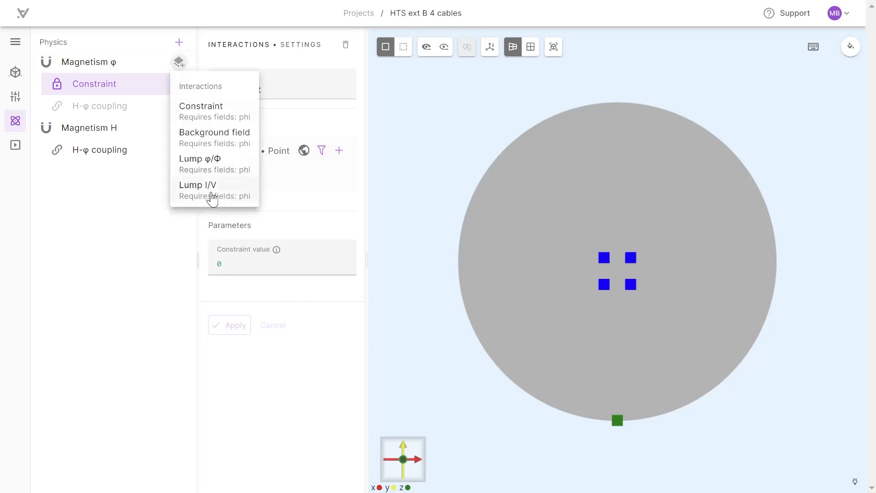
pyautogui.click(210, 192)
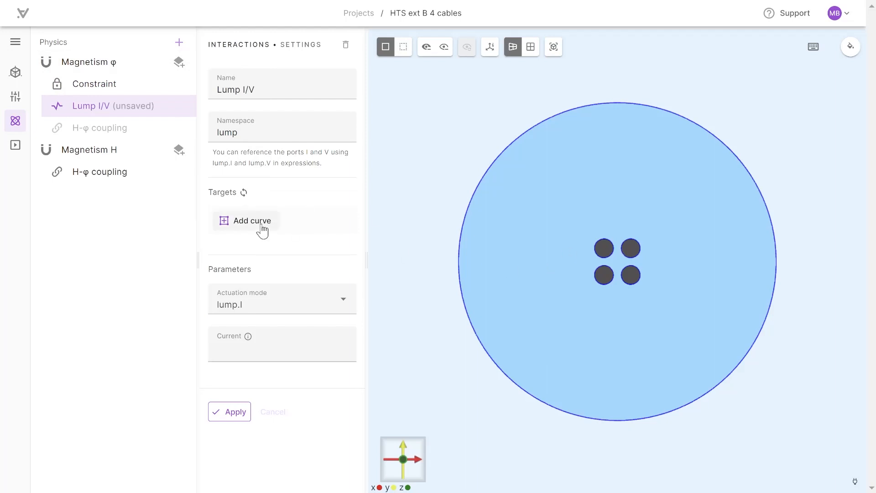
pyautogui.click(237, 223)
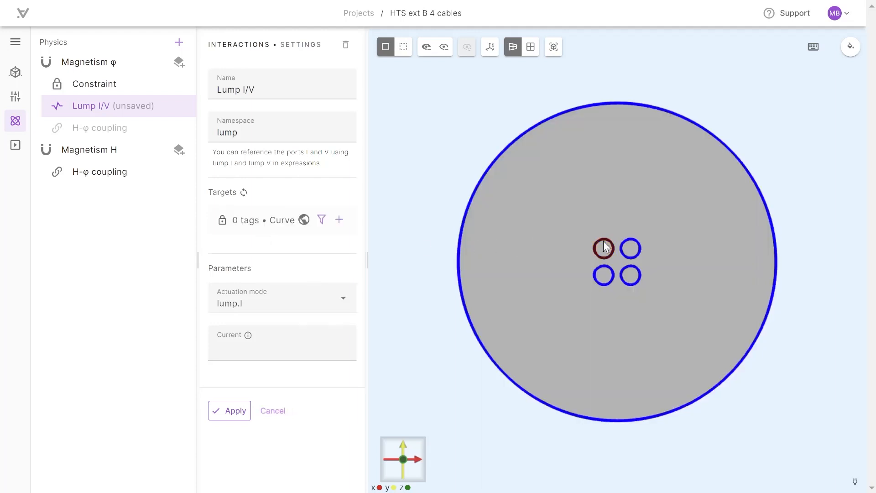
pyautogui.click(603, 247)
pyautogui.scroll(3, 654, 266)
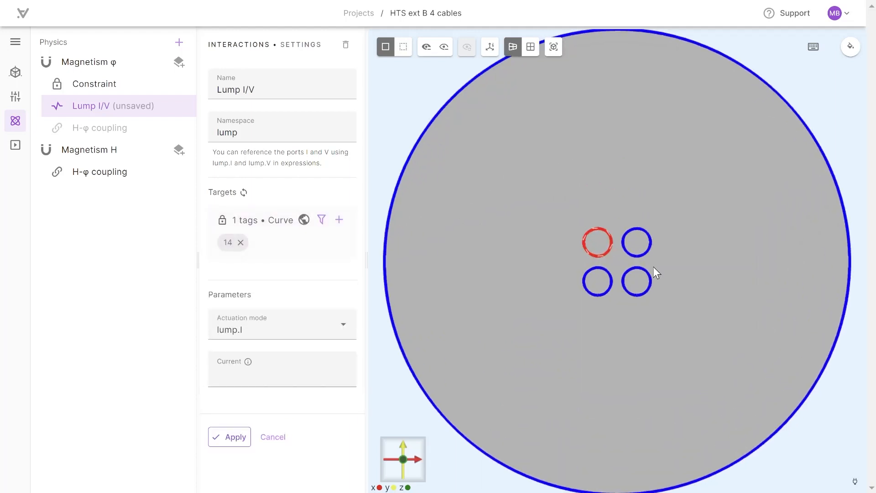
# - Set the Lump I/V current to 0.8*100*sin(2*pi*50*t) and apply the interaction
pyautogui.click(268, 371)
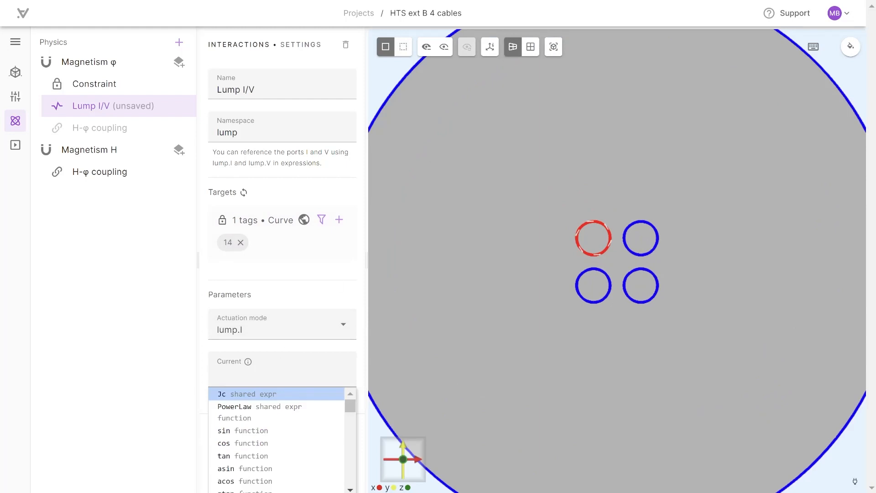
pyautogui.press('Tab')
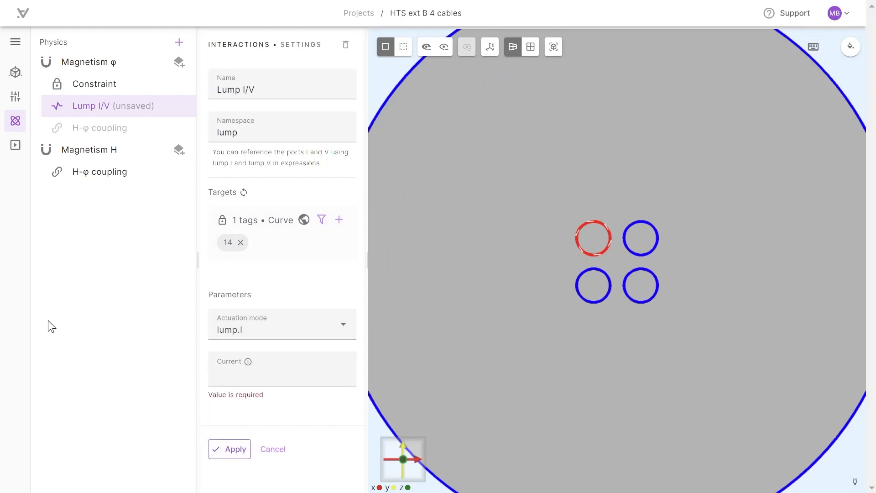
pyautogui.click(229, 371)
pyautogui.write('0.8*100*sin(2*pi*50*t)')
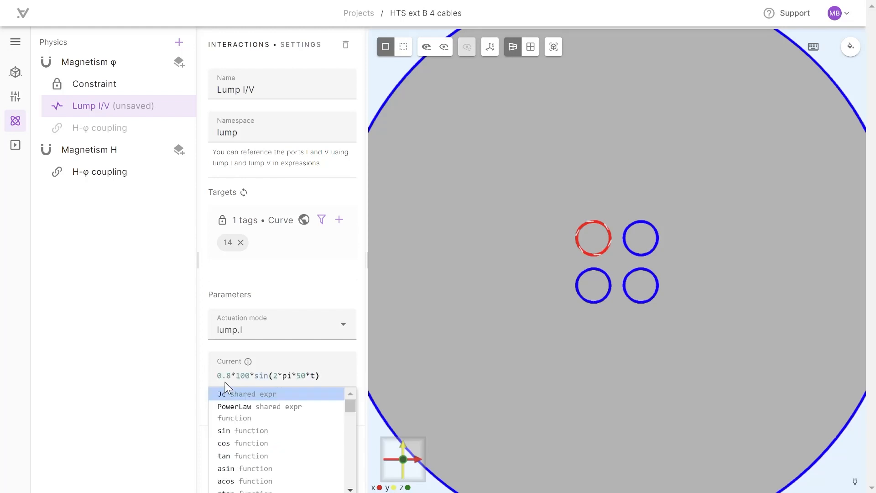
pyautogui.click(237, 376)
pyautogui.press('Escape')
pyautogui.click(223, 440)
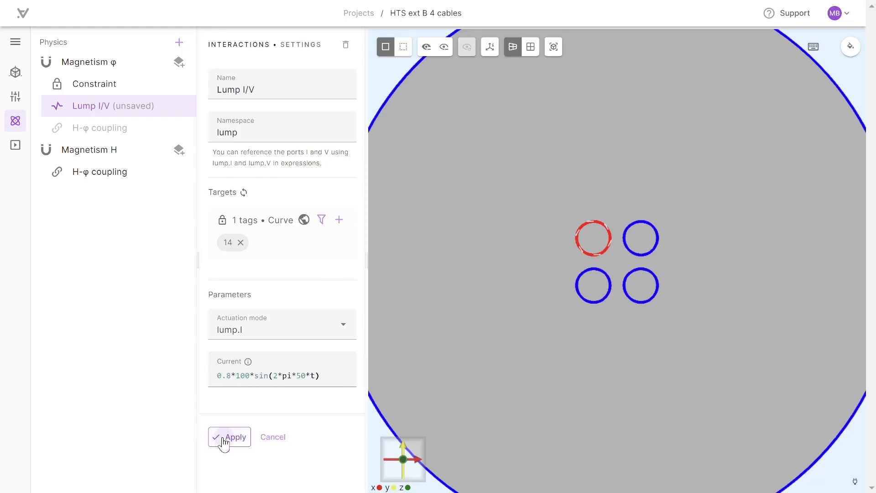
# - Add a second Lump I/V interaction to Magnetism φ on the upper-right cable's circular curve, with current 0.8*100*sin(2*pi*50*t), and apply it
pyautogui.click(179, 63)
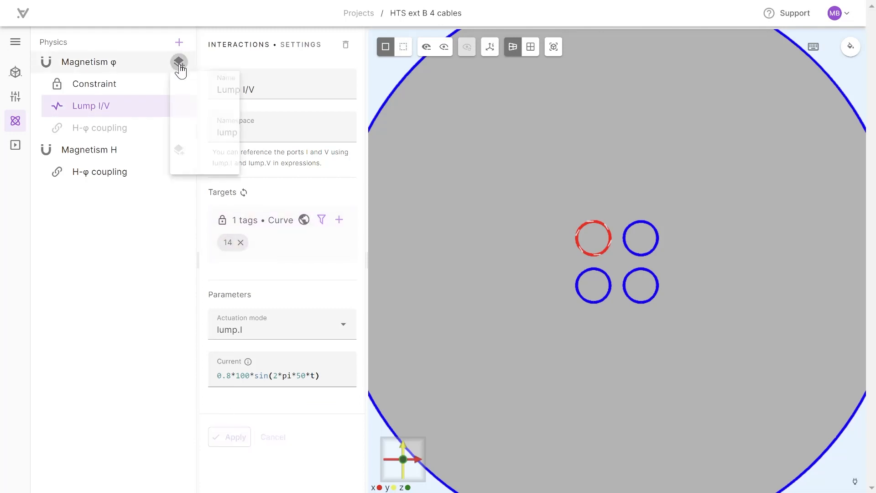
pyautogui.click(215, 193)
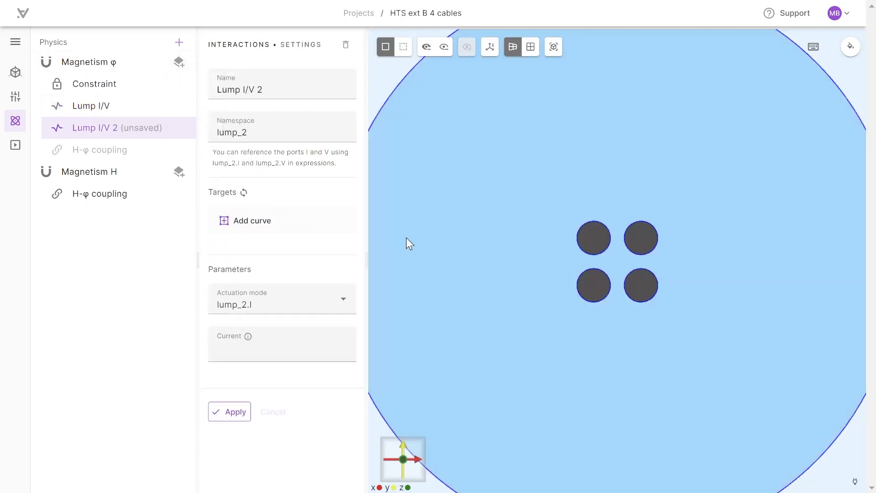
pyautogui.click(271, 226)
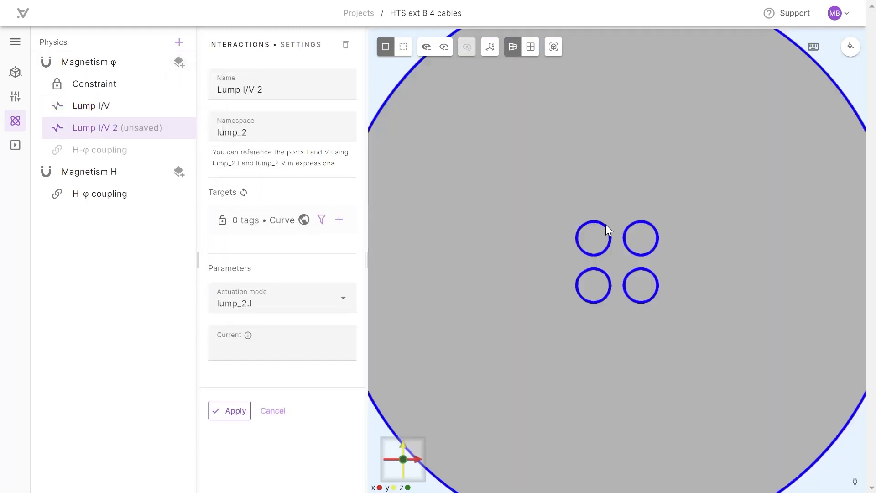
pyautogui.click(646, 222)
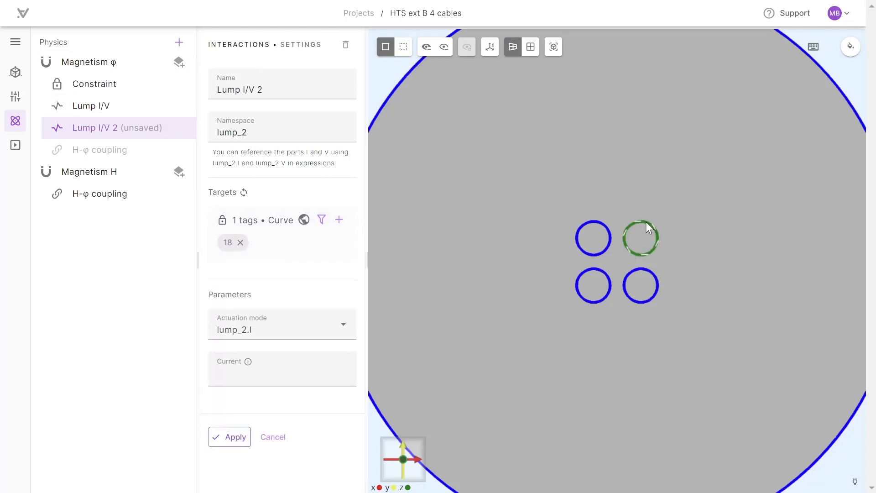
pyautogui.click(234, 372)
pyautogui.write('0.8*100*sin(2*pi*50*t)')
pyautogui.click(228, 437)
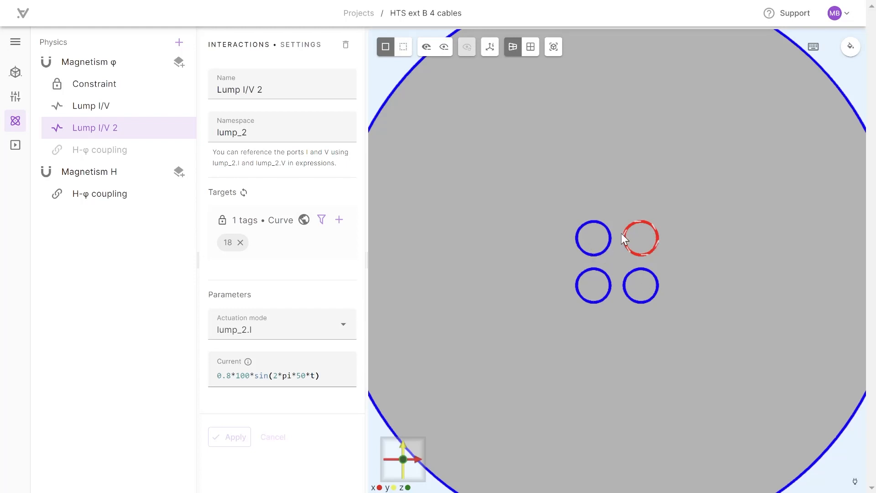
# - Add a third Lump I/V interaction to Magnetism φ on the lower-left cable's circular curve, with current 0.8*100*sin(2*pi*50*t), and apply it
pyautogui.click(179, 62)
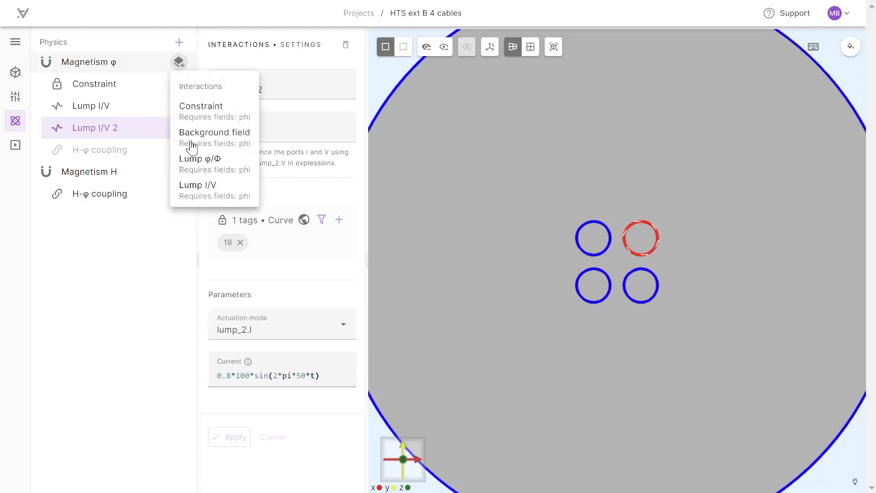
pyautogui.click(198, 187)
pyautogui.click(255, 221)
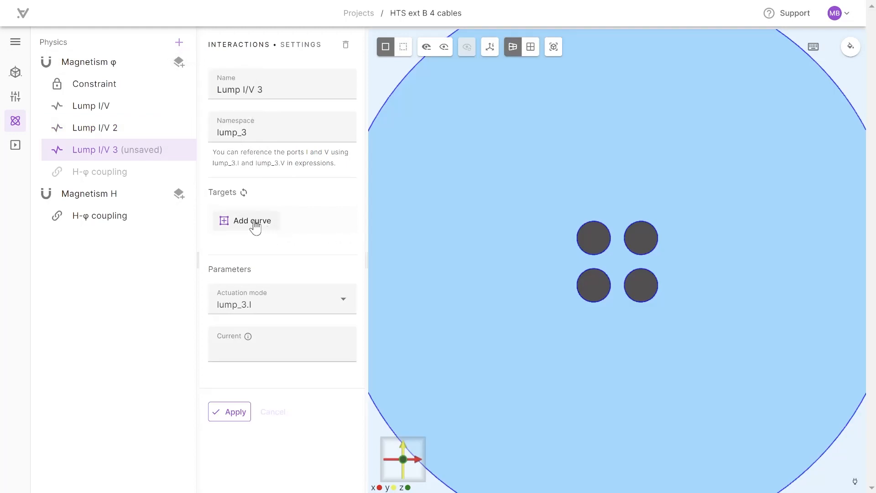
pyautogui.click(592, 269)
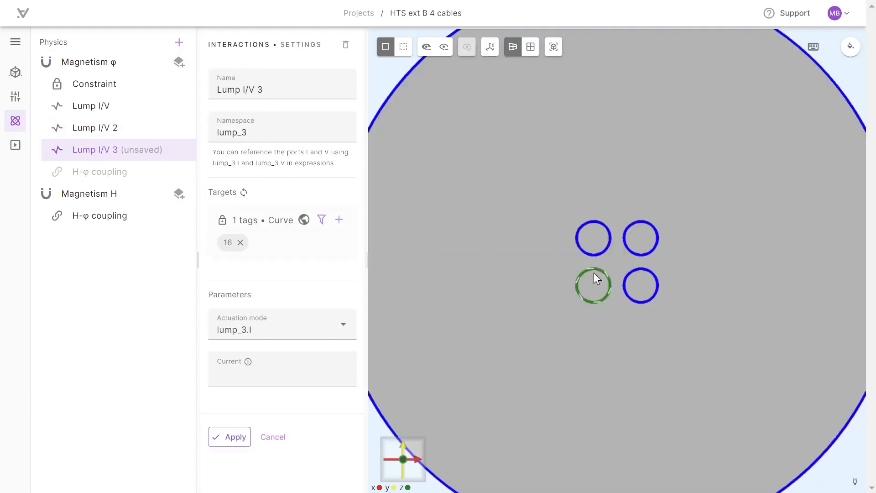
pyautogui.click(282, 375)
pyautogui.write('0.8*100*sin(2*pi*50*t)')
pyautogui.press('Escape')
pyautogui.click(230, 437)
# - Add a fourth Lump I/V interaction to Magnetism φ on the lower-right cable's circular curve, with current 0.8*100*sin(2*pi*50*t), and apply it
pyautogui.click(179, 63)
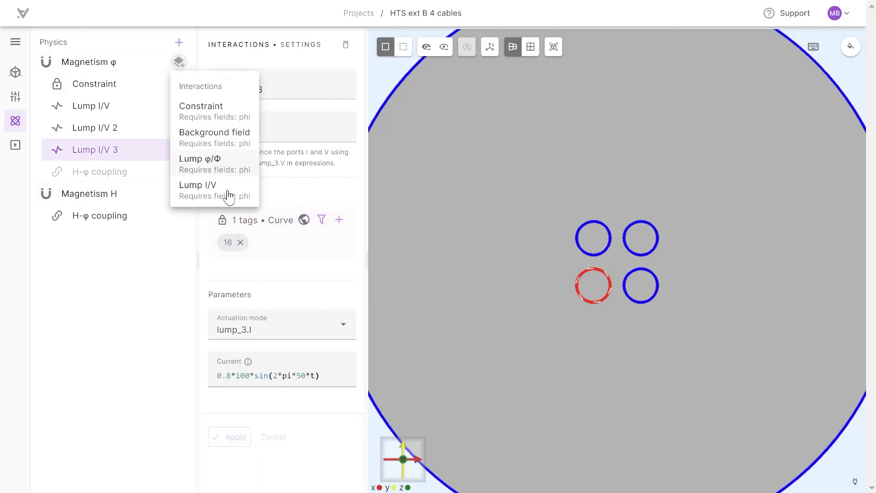
pyautogui.click(226, 193)
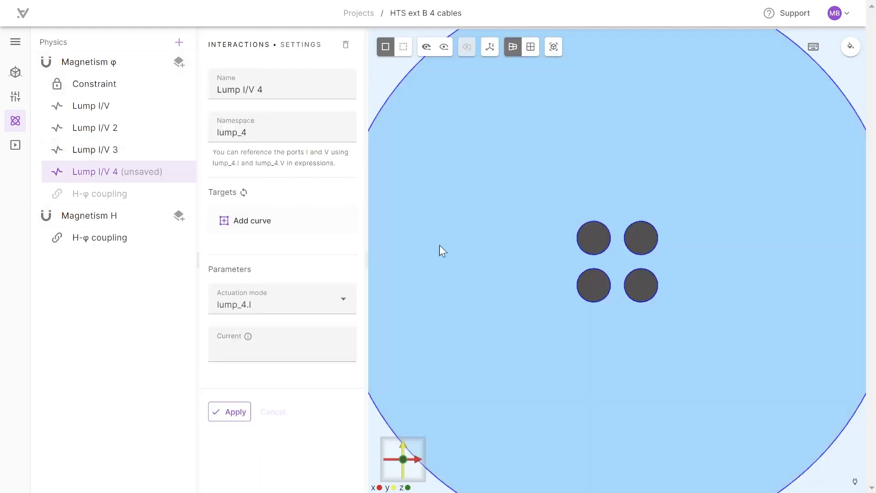
pyautogui.click(249, 220)
pyautogui.click(630, 279)
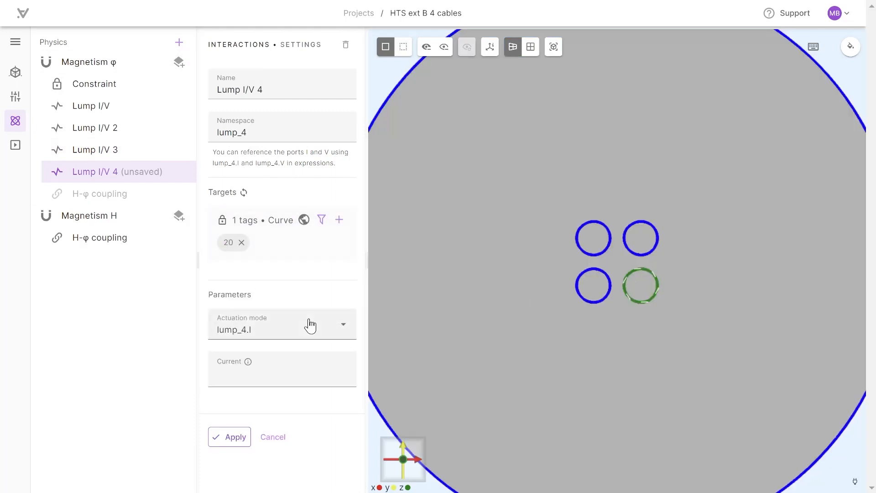
pyautogui.click(265, 373)
pyautogui.write('0.8*100*sin(2*pi*50*t)')
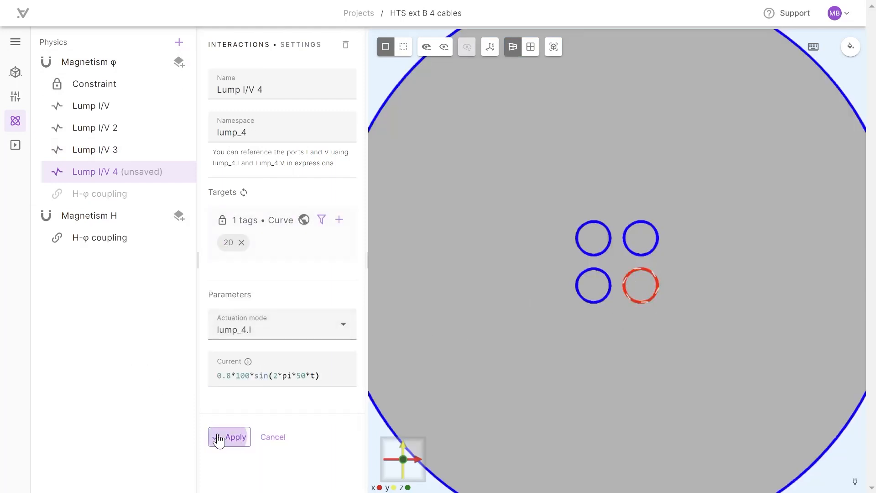
pyautogui.click(229, 436)
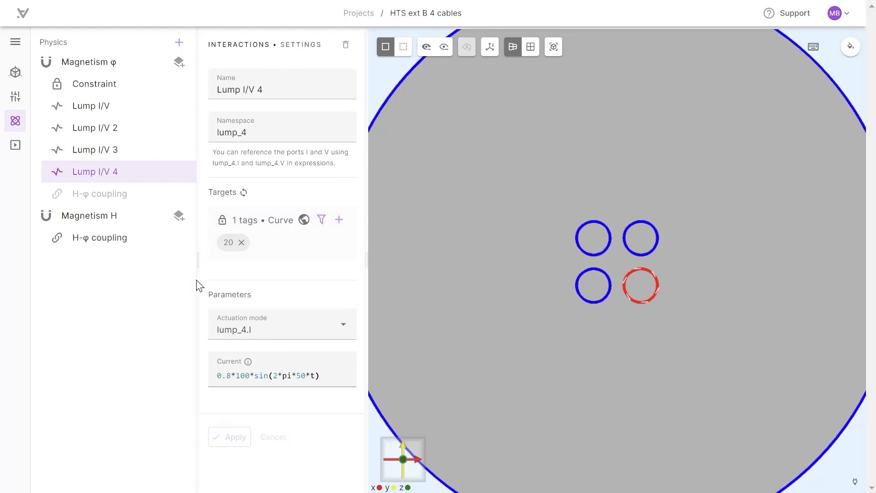
# - Add a new simulation with Transient analysis type and the Implicit Euler timestep algorithm
pyautogui.click(15, 145)
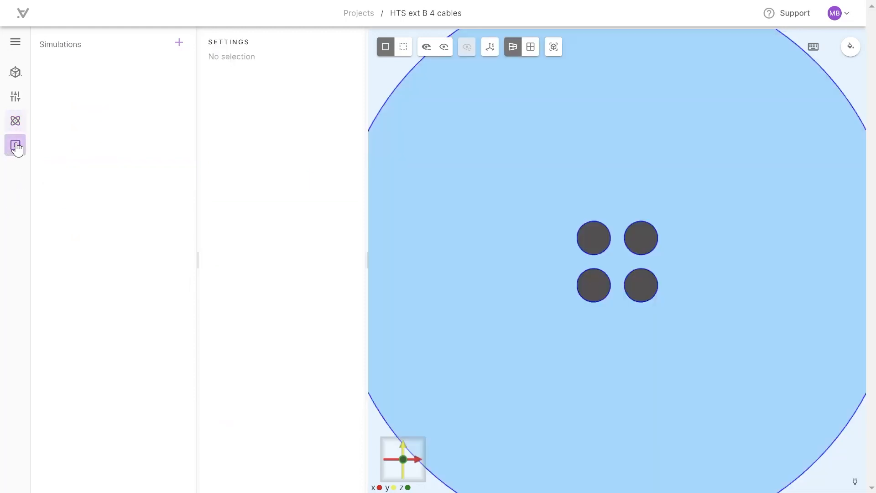
pyautogui.click(179, 47)
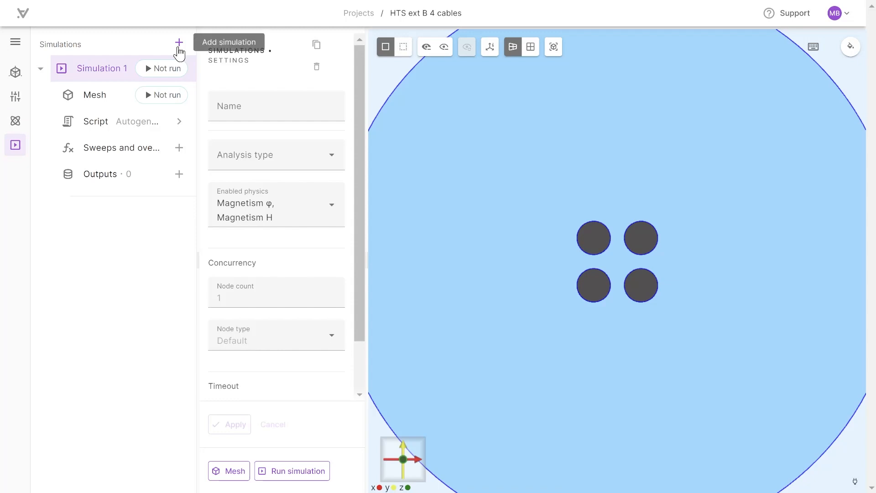
pyautogui.click(248, 154)
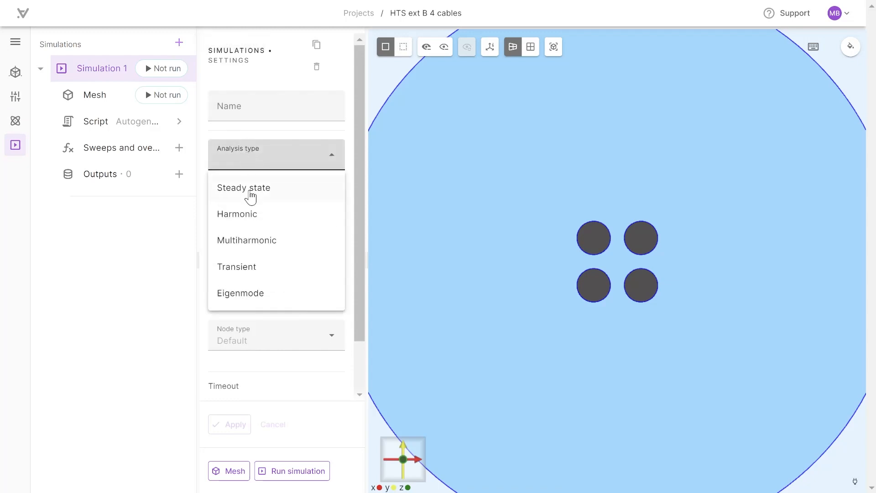
pyautogui.click(256, 267)
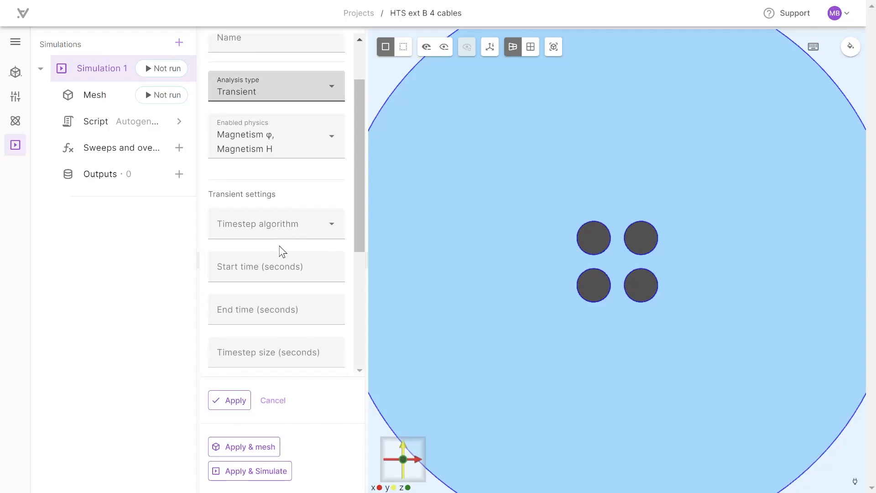
pyautogui.click(276, 228)
pyautogui.click(276, 258)
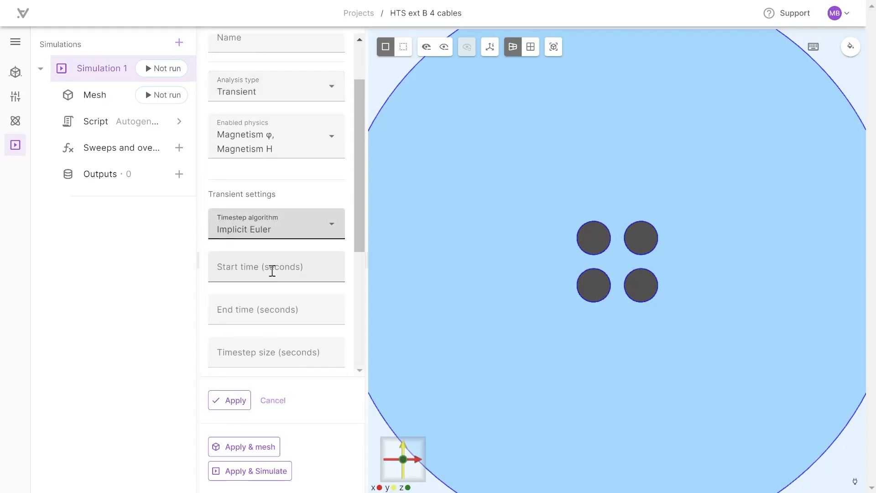
# - Set the transient start time to 0 s, end time to 0.02 s and timestep size to 0.000125 s, and apply the simulation settings
pyautogui.click(272, 271)
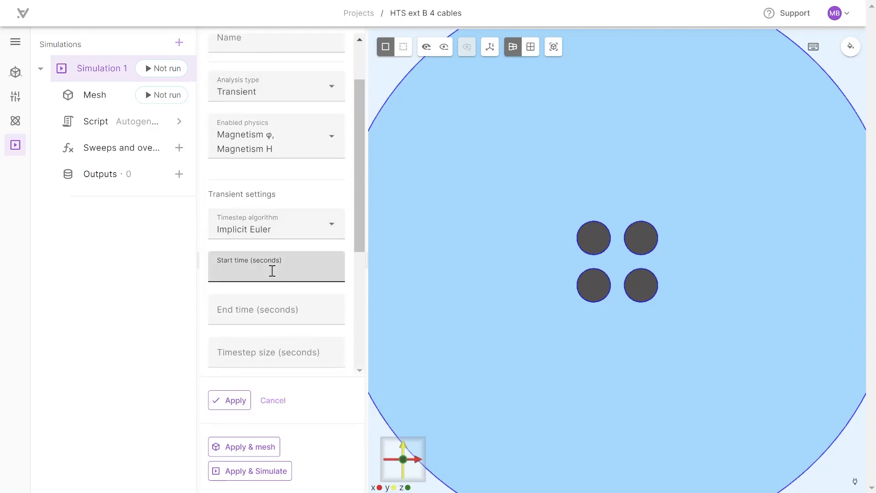
pyautogui.press('Tab')
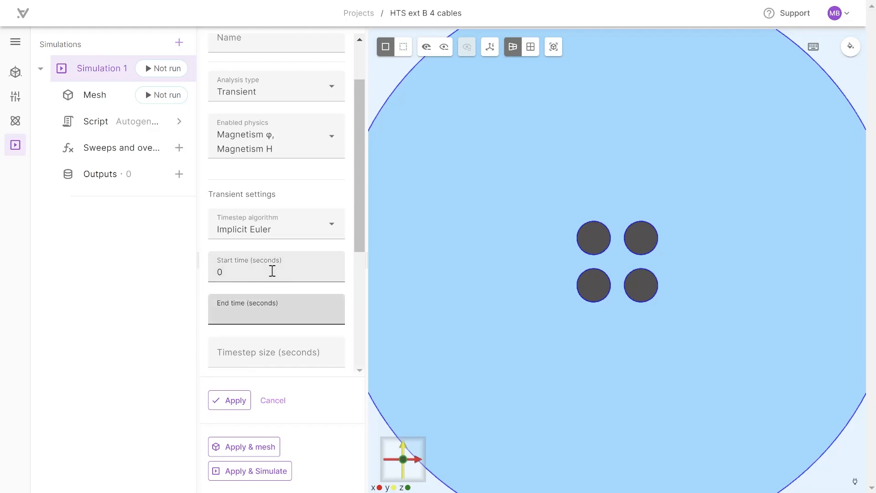
pyautogui.write('0.02')
pyautogui.click(264, 346)
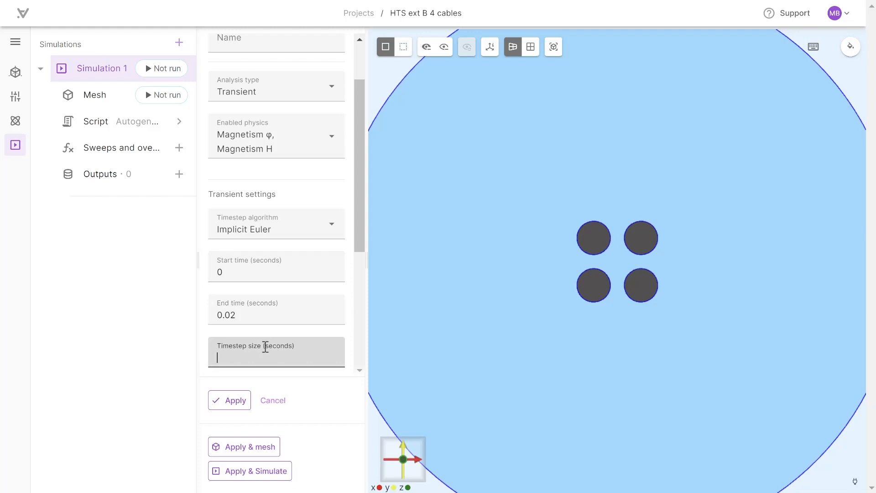
pyautogui.write('0.000123')
pyautogui.click(238, 405)
pyautogui.scroll(-3, 293, 339)
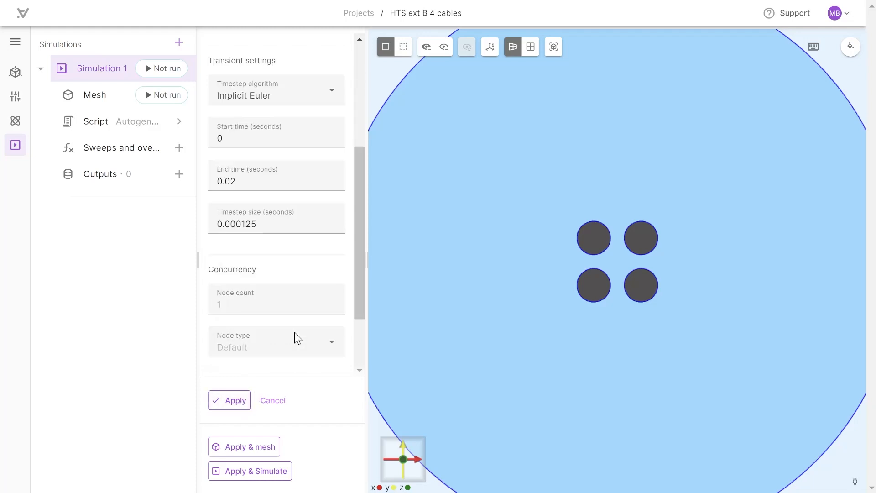
pyautogui.scroll(3, 283, 299)
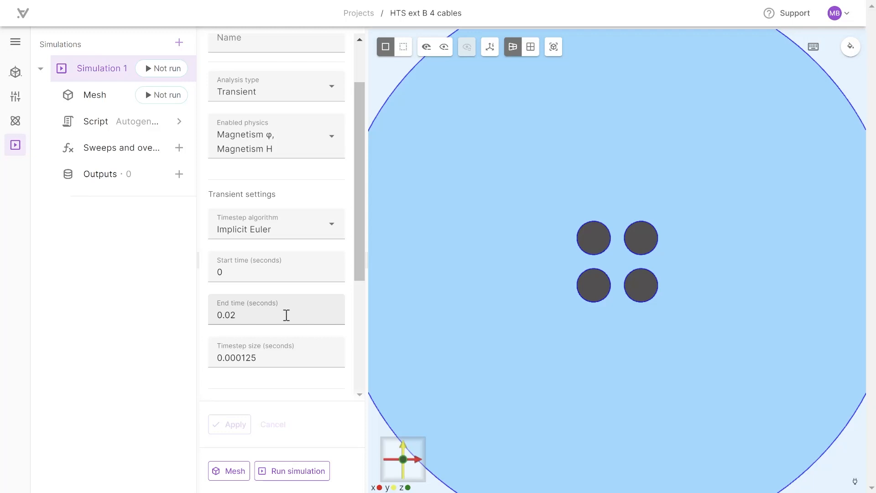
# - Switch the mesh quality to Expert settings, set the curvature enhancement to 30, apply the settings and generate the mesh
pyautogui.click(119, 105)
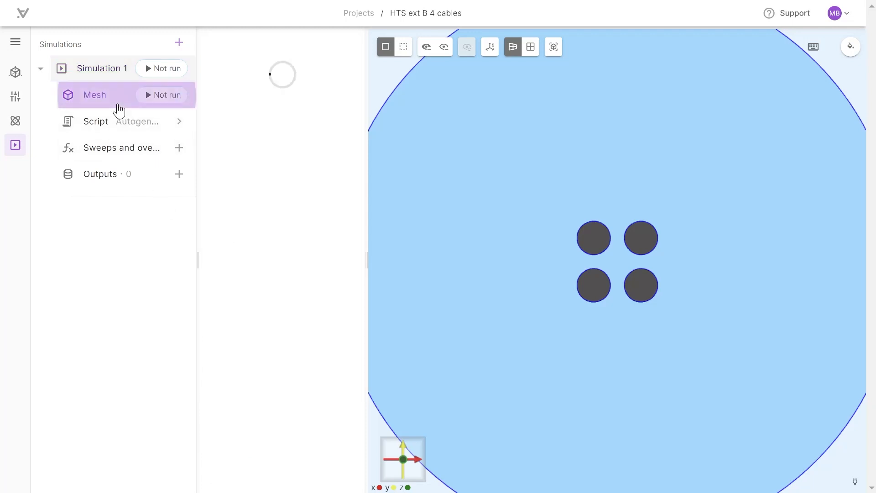
pyautogui.click(279, 93)
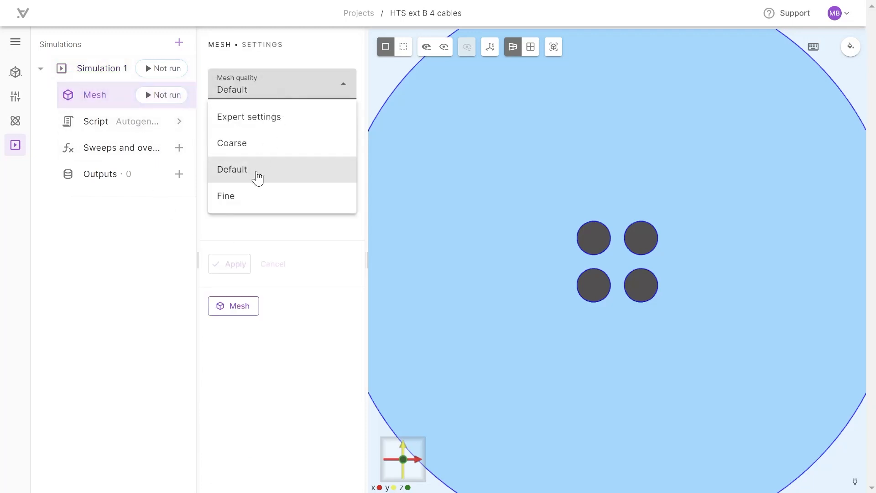
pyautogui.click(252, 121)
pyautogui.click(242, 263)
pyautogui.scroll(-3, 242, 279)
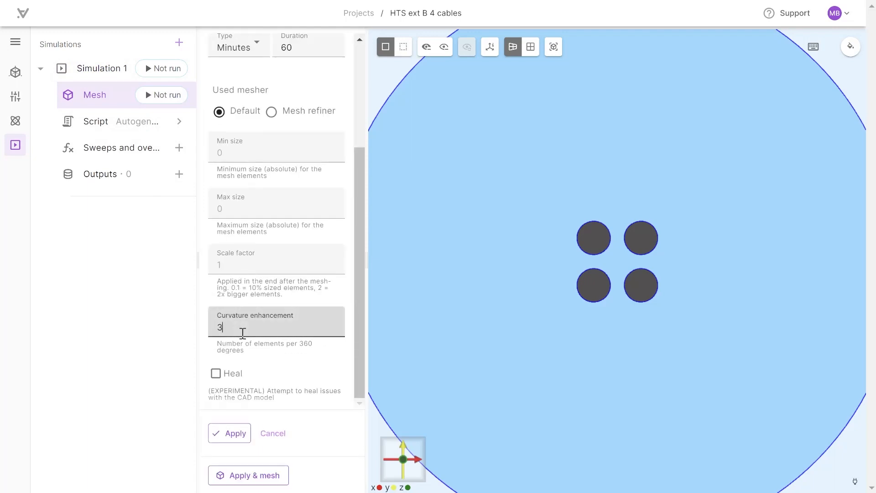
pyautogui.write('0')
pyautogui.click(227, 434)
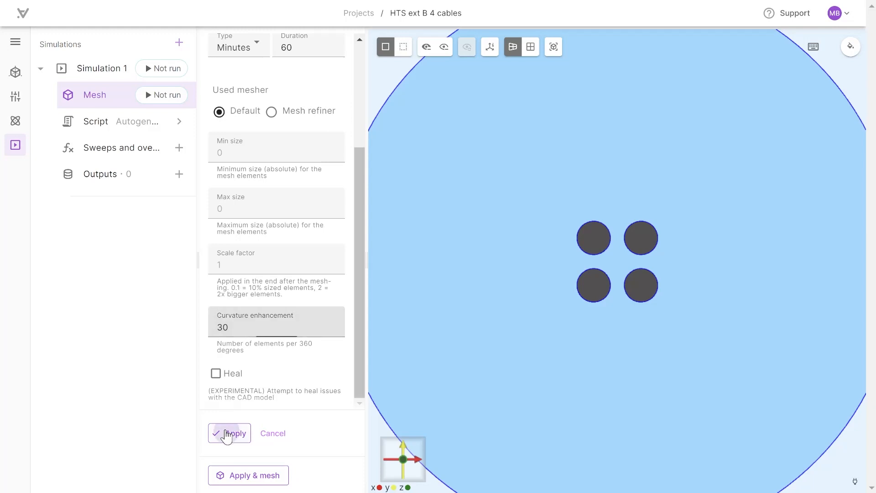
pyautogui.click(235, 475)
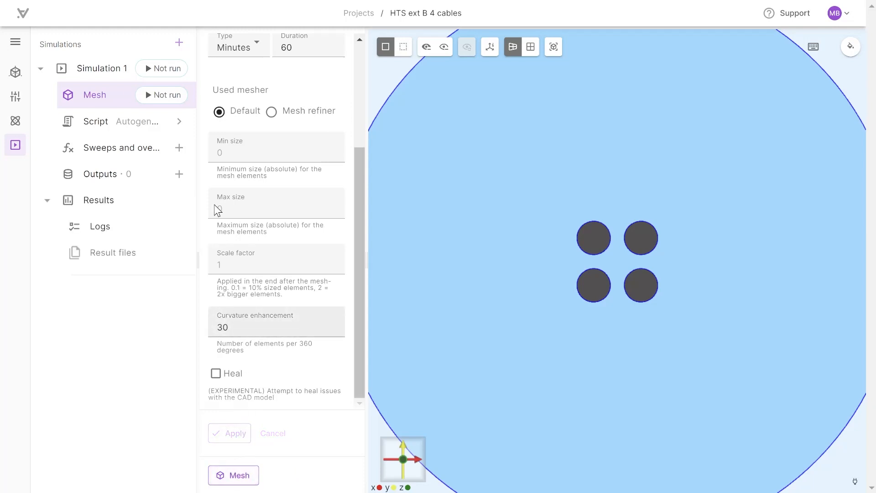
# - Add a current density j field output targeting the four cable regions and apply it
pyautogui.click(179, 176)
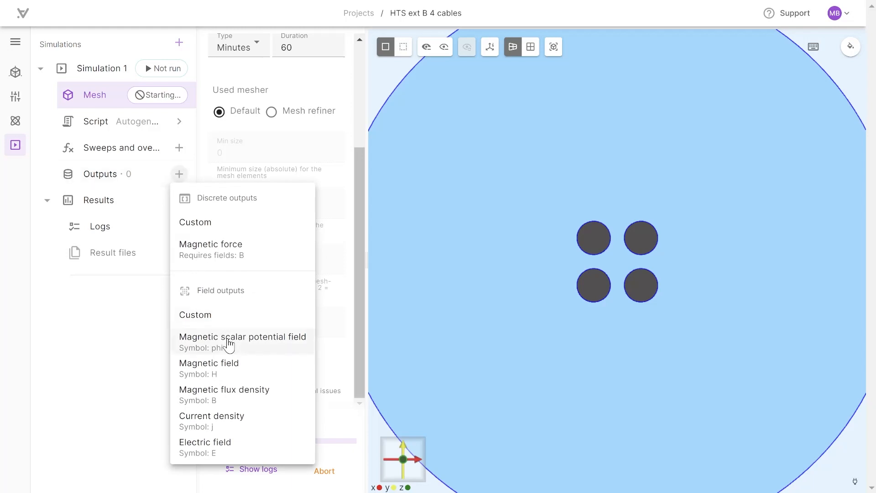
pyautogui.click(224, 425)
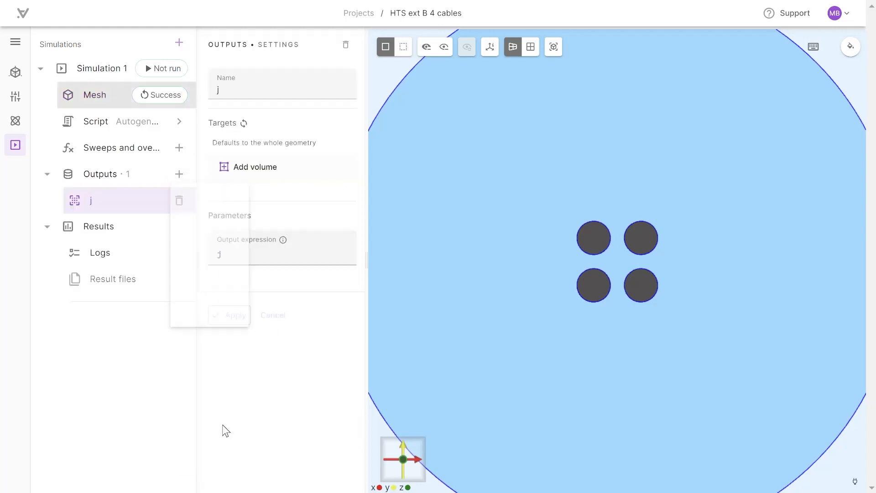
pyautogui.click(260, 167)
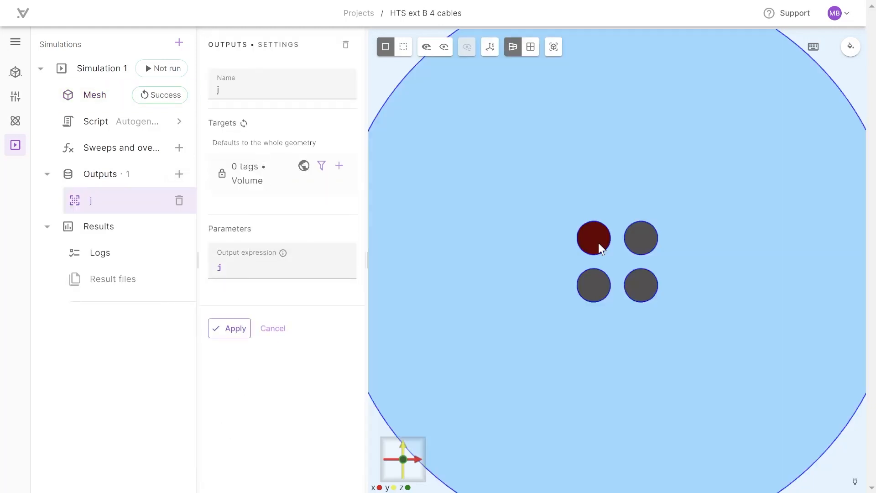
pyautogui.click(597, 242)
pyautogui.click(637, 247)
pyautogui.click(641, 282)
pyautogui.click(598, 283)
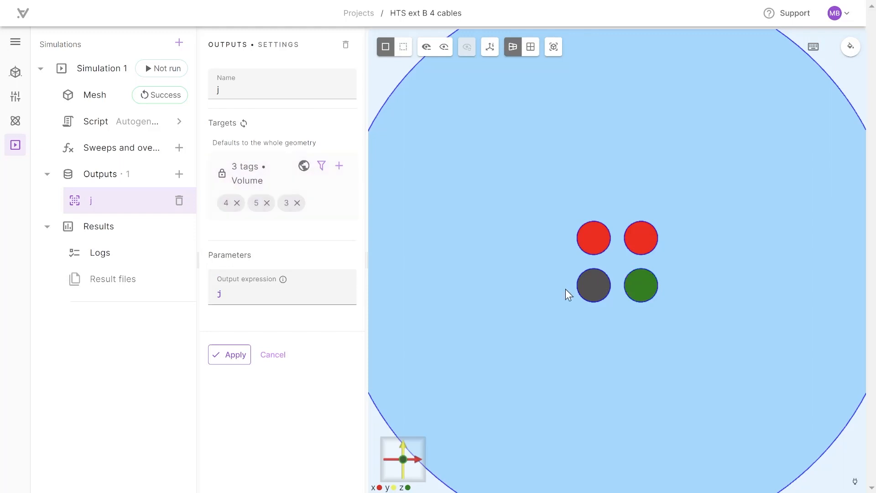
pyautogui.click(219, 352)
# - Add a custom discrete output and name it Ac loss
pyautogui.click(179, 173)
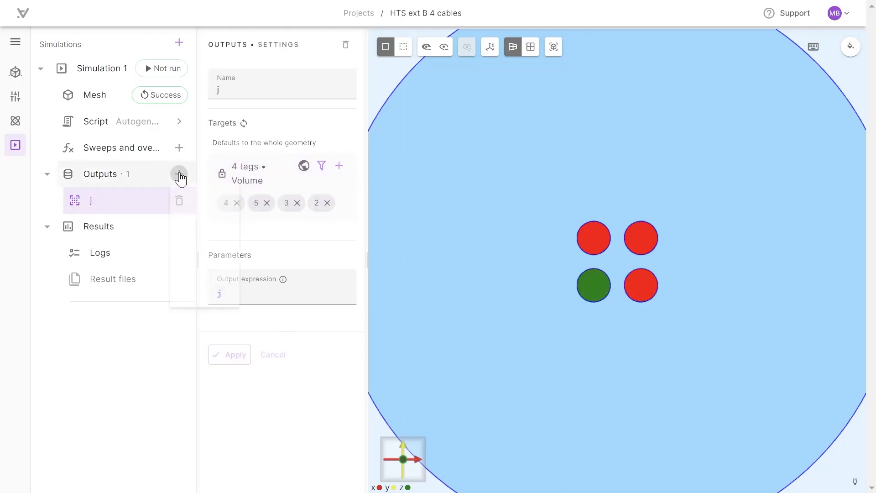
pyautogui.click(201, 222)
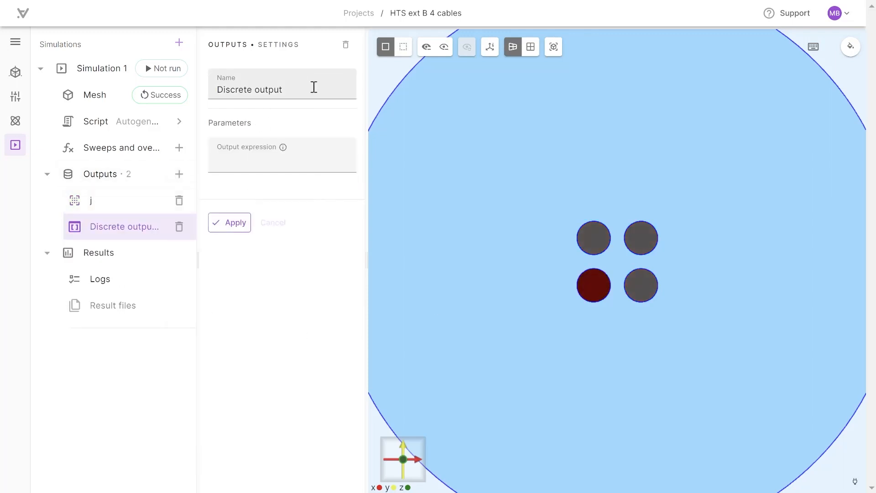
pyautogui.moveTo(313, 89); pyautogui.dragTo(199, 96)
pyautogui.write('Ac loss')
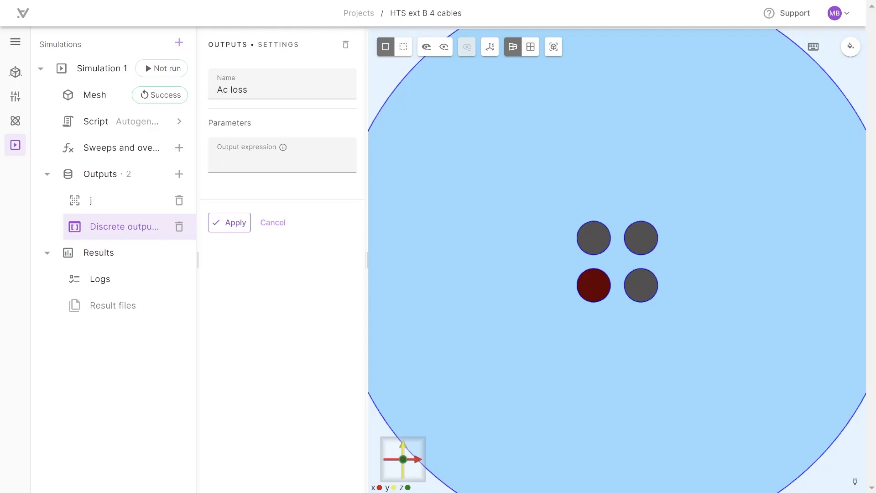
# - Enter integrate(reg.hts_target,transpose(j)*E,4) as the output expression of the Ac loss output
pyautogui.click(272, 166)
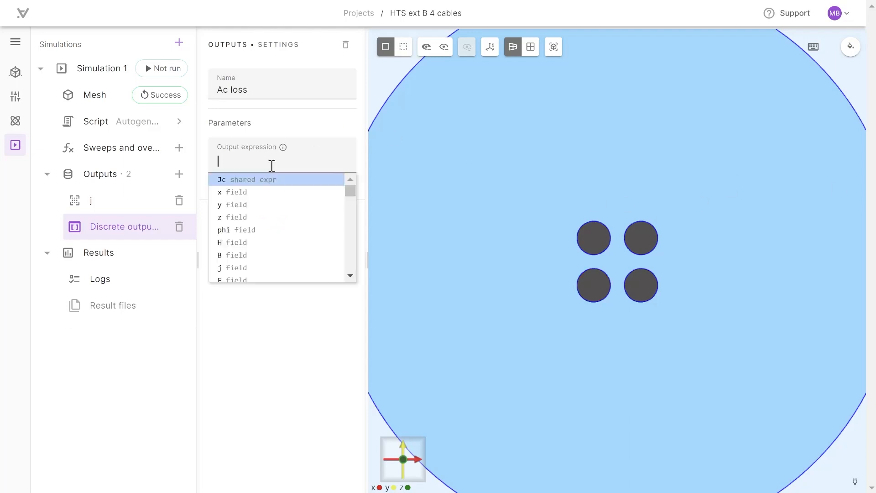
pyautogui.write('integrate(reg.hts_target,transpose(j)*E,4)')
# - Review the Ac loss expression from its integrate function through the target region to the transpose(j) term
pyautogui.click(248, 166)
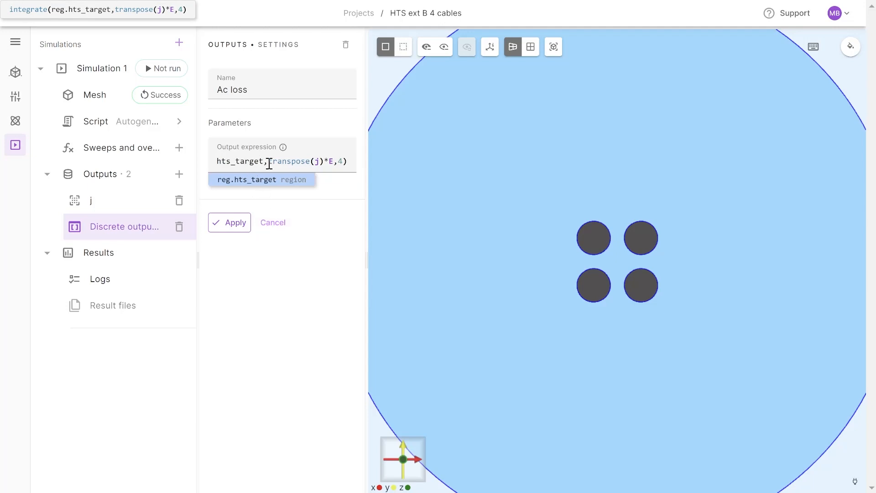
pyautogui.hotkey('ctrl', 'Left')
pyautogui.hotkey('ctrl', 'Left')
pyautogui.hotkey('ctrl', 'Left')
pyautogui.hotkey('ctrl', 'Left')
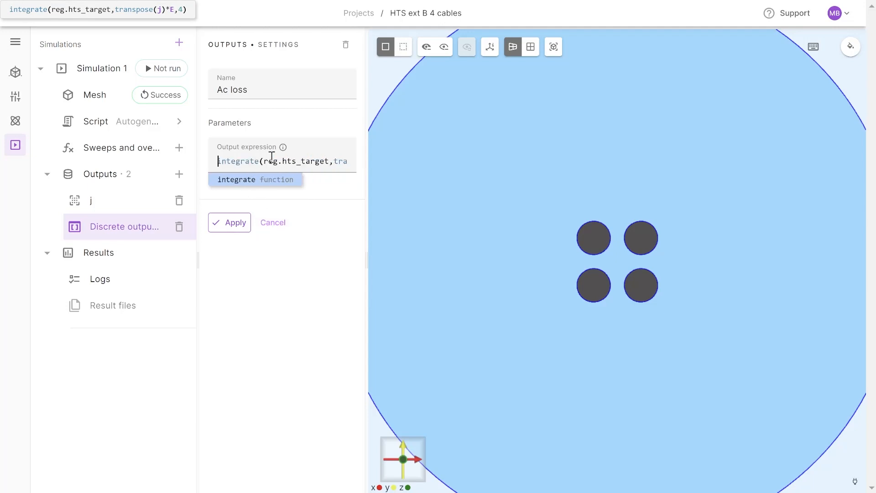
pyautogui.press('Right')
pyautogui.press('Right')
pyautogui.press('Right')
pyautogui.press('Right')
pyautogui.press('Right')
pyautogui.press('Right')
pyautogui.press('Right')
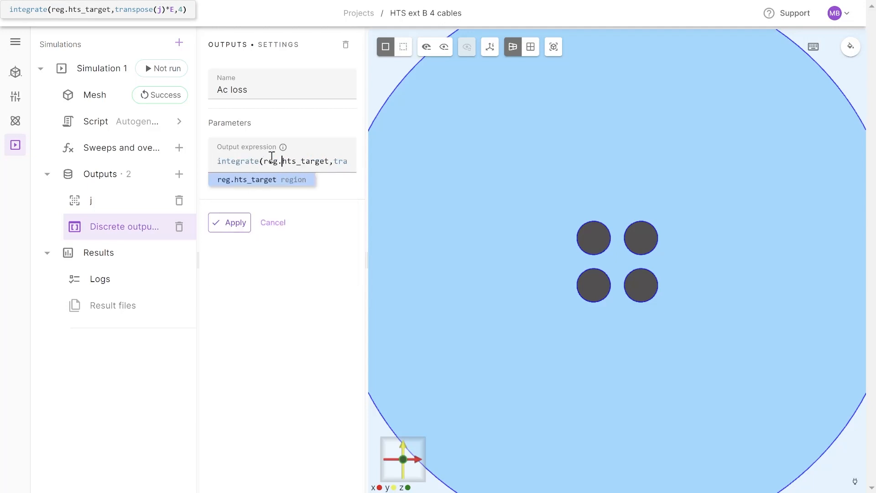
pyautogui.press('Right')
pyautogui.press('Right')
pyautogui.press('Right')
pyautogui.press('Right')
pyautogui.press('Right')
pyautogui.press('Right')
pyautogui.press('Right')
pyautogui.press('Right')
pyautogui.press('Right')
pyautogui.press('Right')
pyautogui.press('Right')
pyautogui.press('Right')
pyautogui.press('Right')
pyautogui.press('Right')
pyautogui.press('Right')
pyautogui.press('Right')
pyautogui.press('Right')
pyautogui.press('Right')
pyautogui.press('Right')
pyautogui.press('Right')
pyautogui.press('Right')
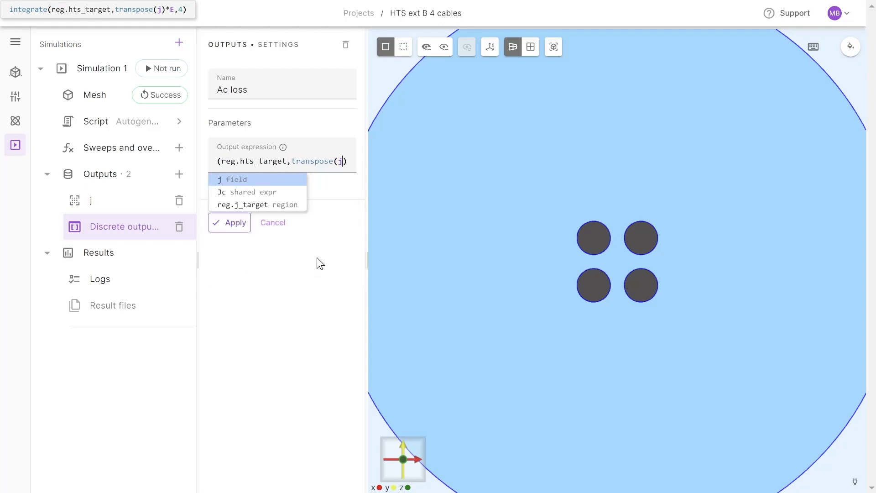
# - Apply the Ac loss output settings
pyautogui.click(304, 318)
pyautogui.click(229, 228)
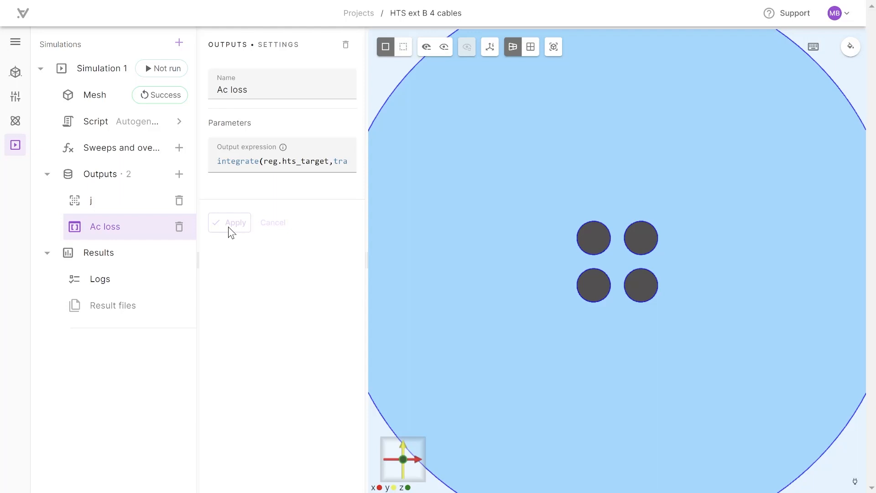
# - Add a second current density field output and name it j_z
pyautogui.click(179, 176)
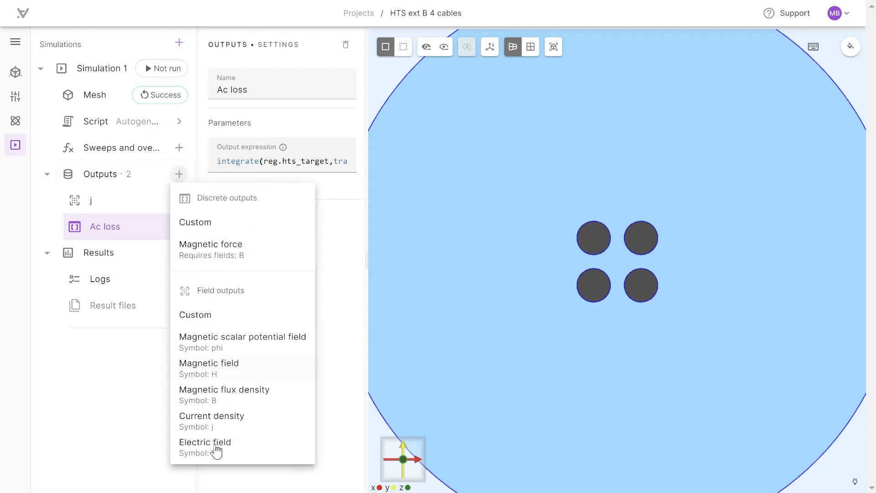
pyautogui.click(217, 424)
pyautogui.click(254, 87)
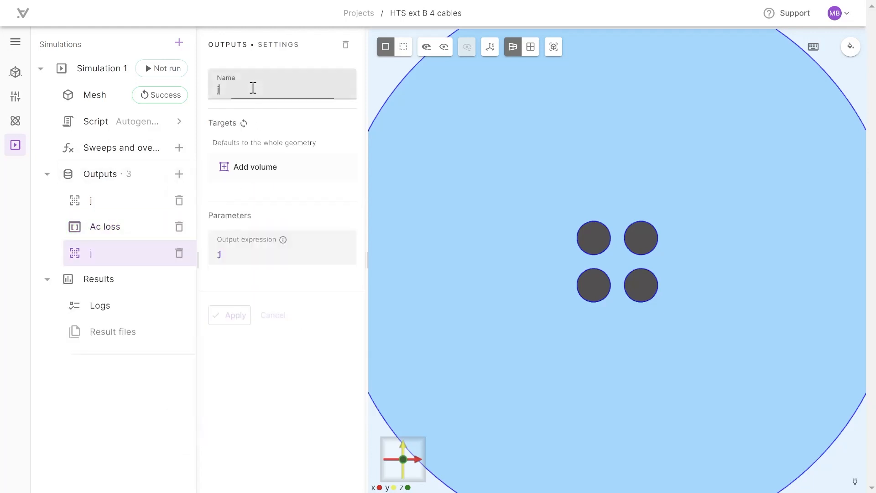
pyautogui.write('_z')
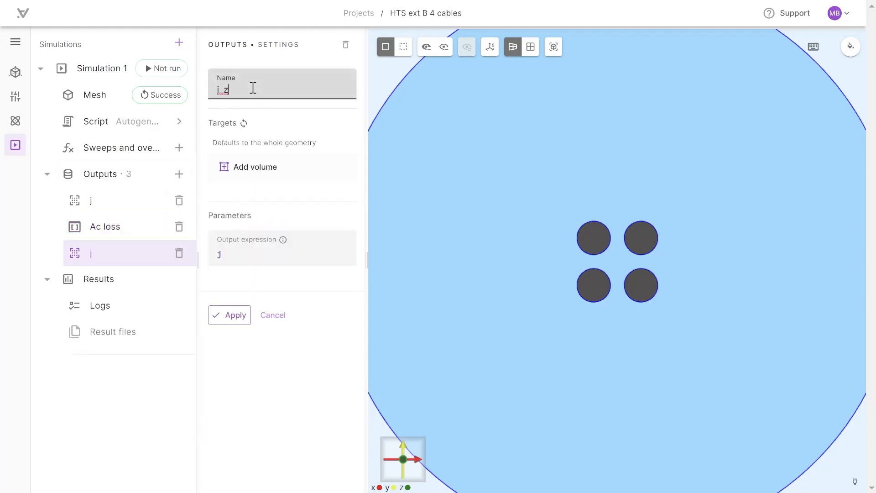
# - Target the j_z output at the volumes of the four cables
pyautogui.click(259, 174)
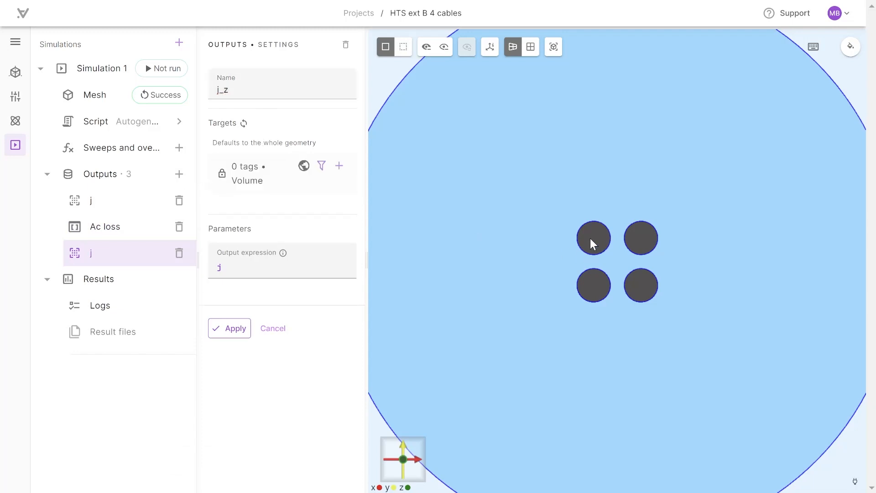
pyautogui.click(585, 242)
pyautogui.click(653, 237)
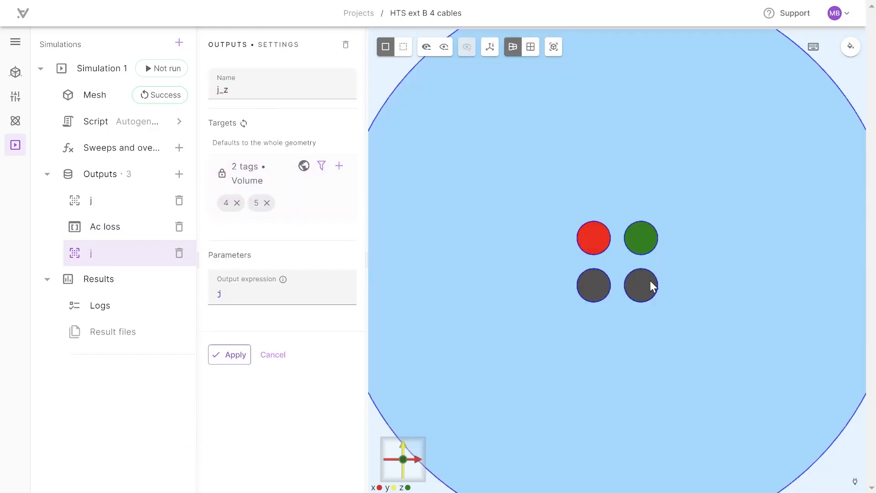
pyautogui.click(648, 282)
pyautogui.click(598, 286)
# - Set the j_z output expression to compz(j) and apply it
pyautogui.click(307, 292)
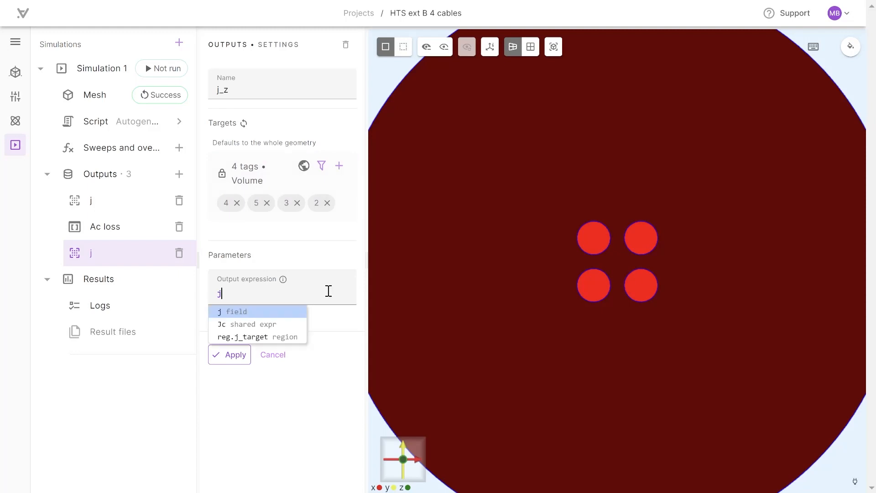
pyautogui.press('BackSpace')
pyautogui.write('comp')
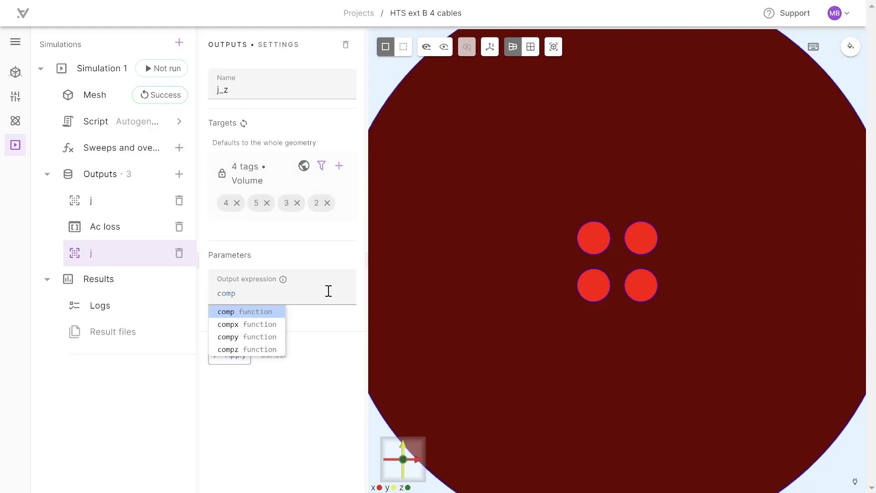
pyautogui.write('z(j)')
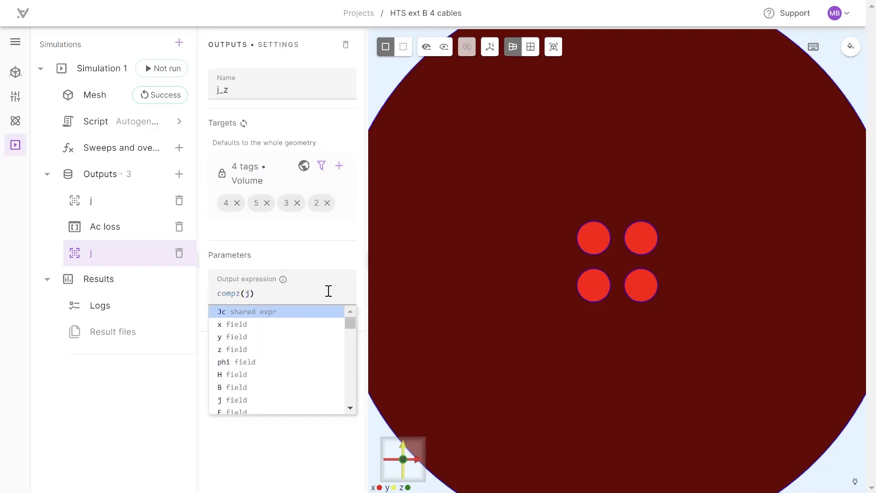
pyautogui.click(235, 456)
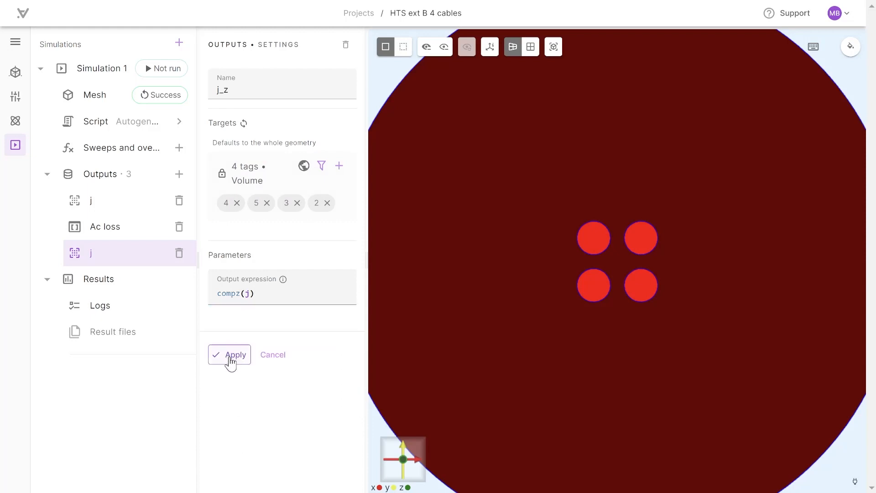
pyautogui.click(230, 361)
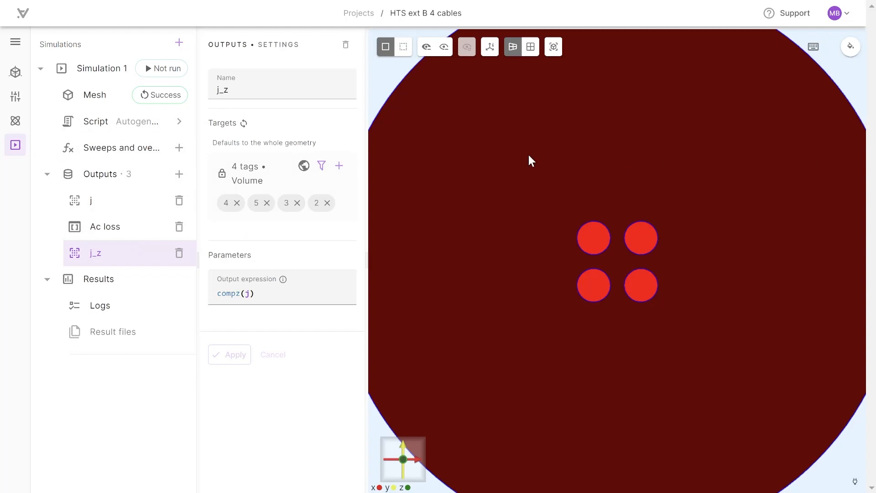
# - Open the simulation script and enable scripting mode to make simulation.py editable
pyautogui.click(146, 127)
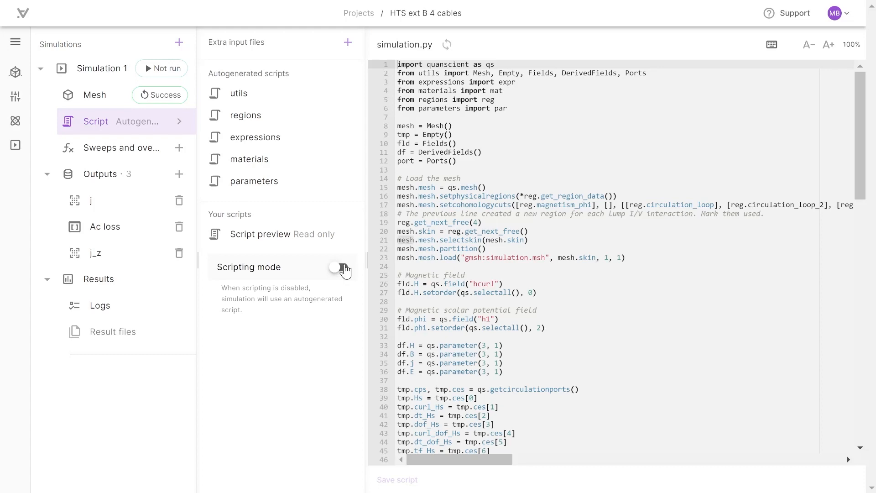
pyautogui.click(338, 267)
pyautogui.click(341, 278)
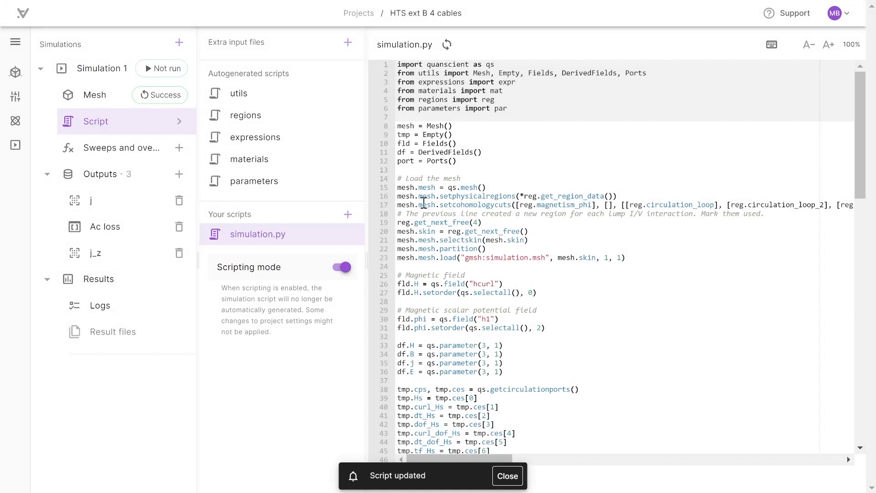
# - Add the line clk = qs.wallclock() to simulation.py, one blank line below port = Ports()
pyautogui.click(461, 163)
pyautogui.press('Return')
pyautogui.press('Return')
pyautogui.write('clk = qs.wallclock()')
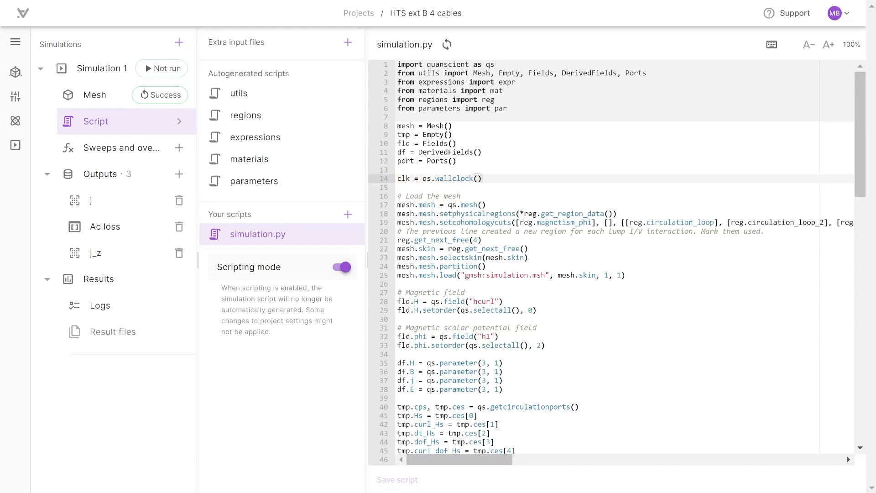
# - Append an if qs.getrank() == 0: block at the script's end that calls clk.print with "Total computational time: ", and save the script
pyautogui.scroll(-15, 576, 290)
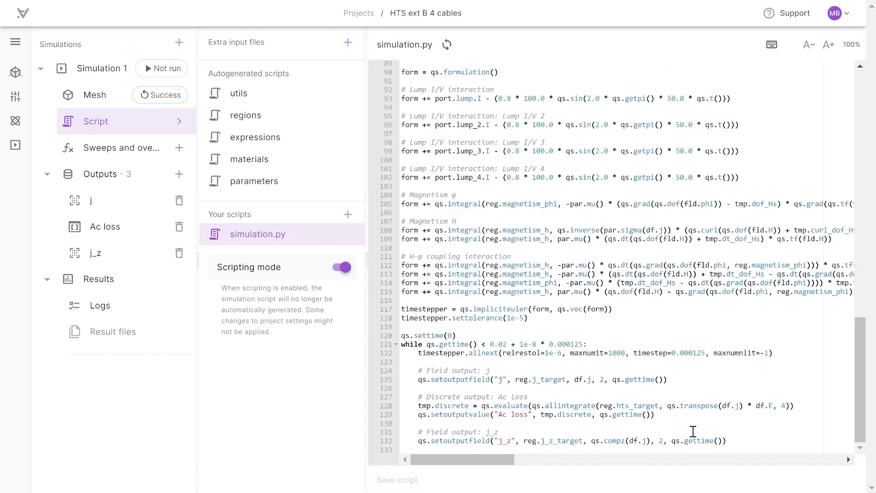
pyautogui.click(730, 440)
pyautogui.press('Return')
pyautogui.write('If qs.getrank() == 0:     clk.print("Total computational time: ")')
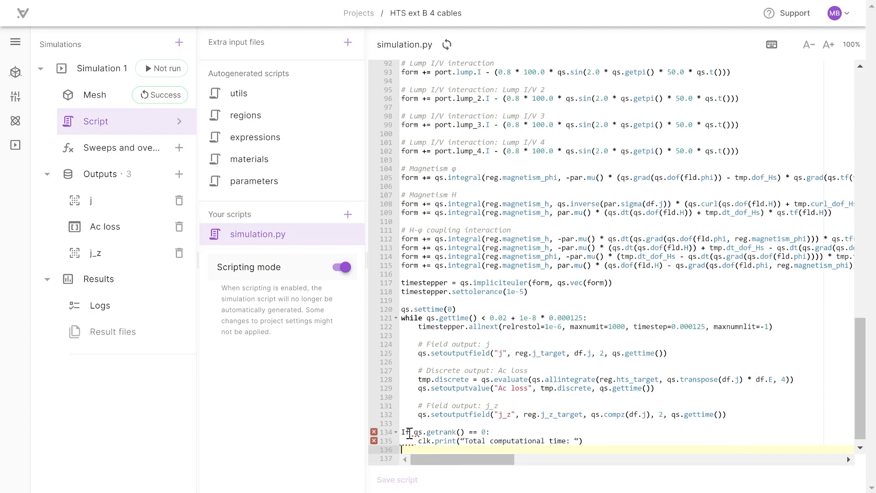
pyautogui.click(404, 433)
pyautogui.press('BackSpace')
pyautogui.write('i')
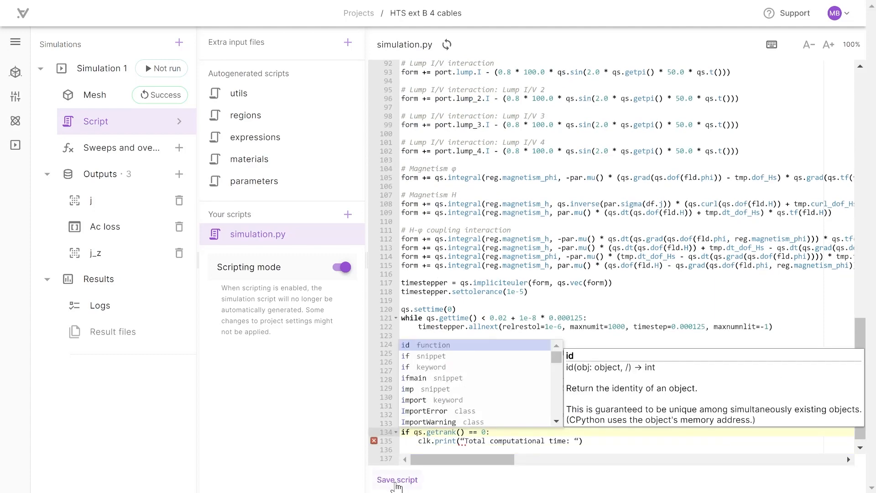
pyautogui.click(397, 480)
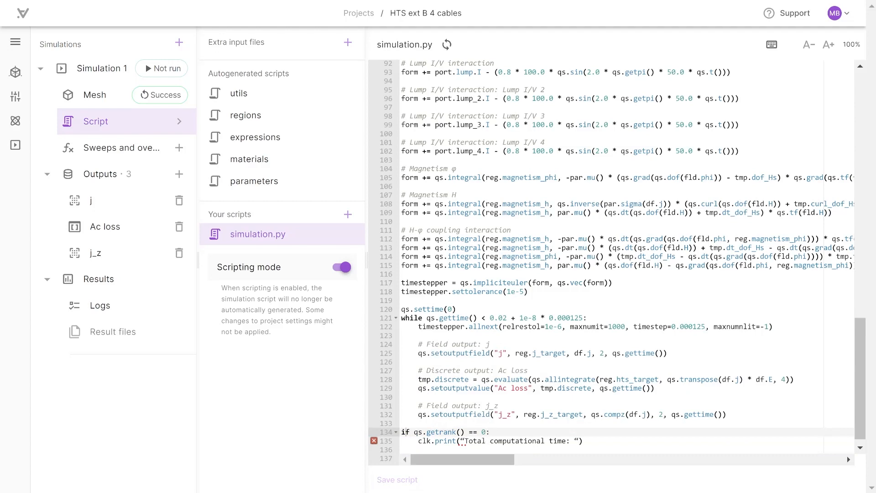
# - Change the magnetic scalar potential field order to 1 in the fld.phi.setorder line
pyautogui.scroll(15, 630, 181)
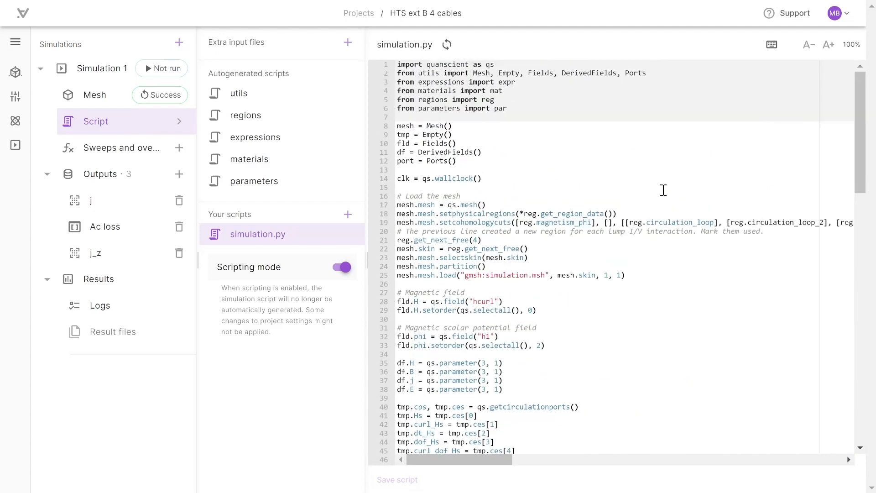
pyautogui.scroll(-2, 665, 192)
pyautogui.click(537, 246)
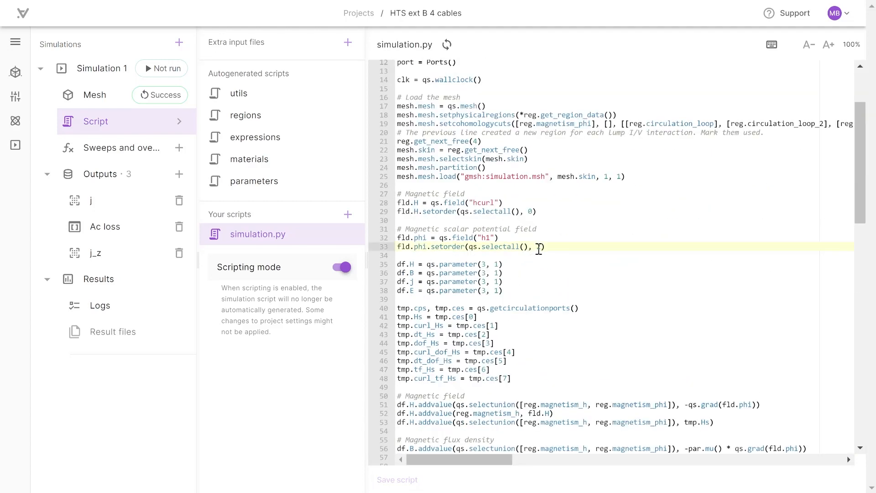
pyautogui.press('Delete')
pyautogui.write('1')
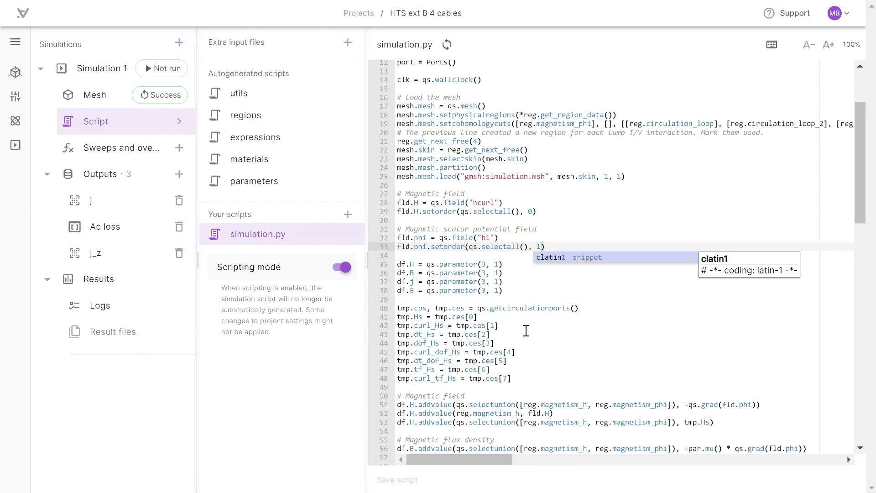
pyautogui.click(525, 334)
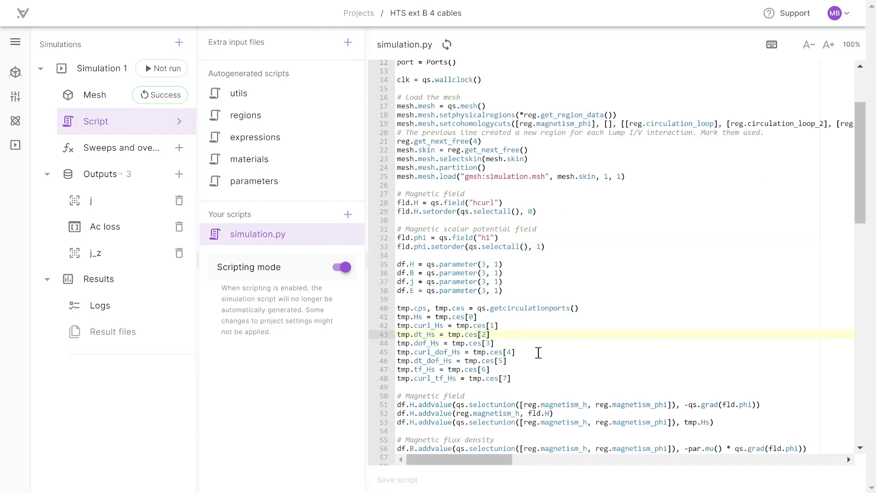
# - Paste the Linearization block defining rho_sc, dedj and dofe between the Magnetism φ and Magnetism H sections, and save the script
pyautogui.scroll(-5, 538, 352)
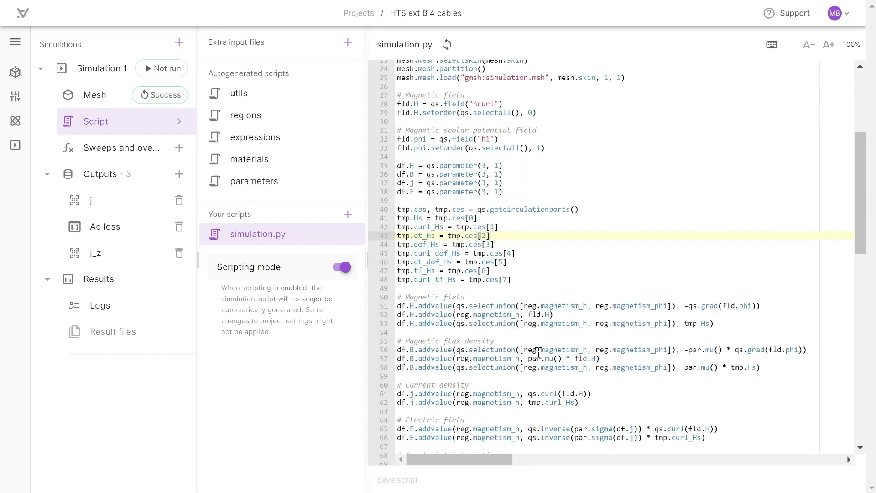
pyautogui.scroll(-2, 558, 385)
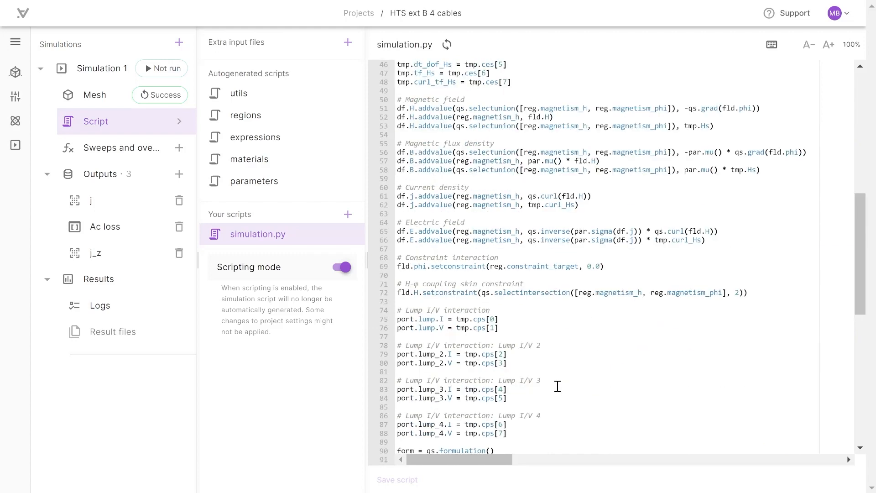
pyautogui.scroll(-5, 557, 386)
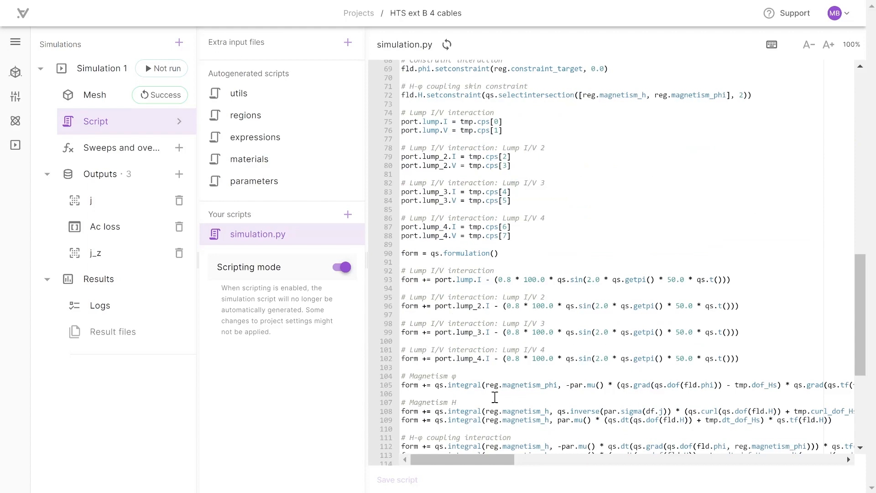
pyautogui.click(495, 394)
pyautogui.press('Return')
pyautogui.hotkey('ctrl', 'v')
pyautogui.hotkey('ctrl', 's')
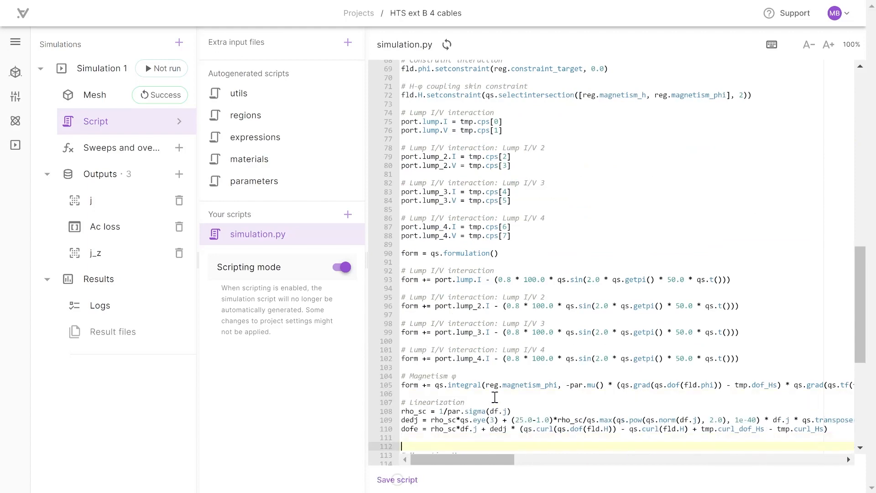
# - Insert an empty line under the Magnetism H comment and comment out the original form term with qs.inverse(par.sigma(df.j))
pyautogui.scroll(-5, 495, 392)
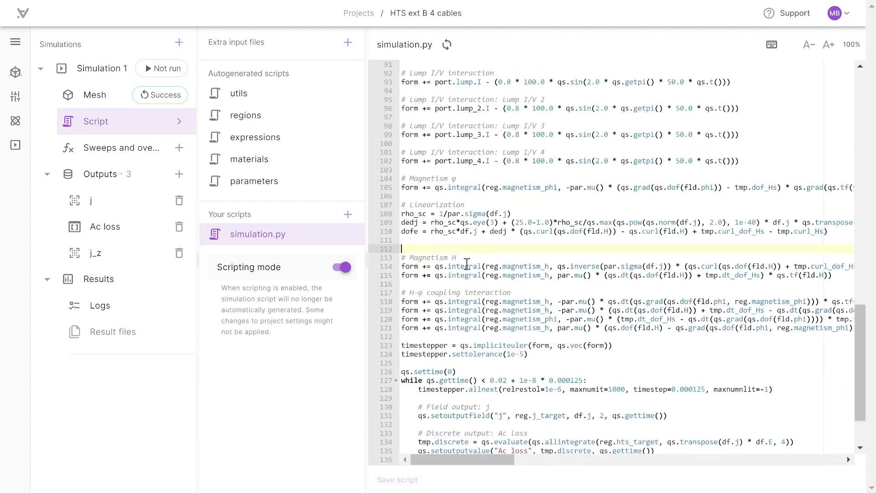
pyautogui.press('Down')
pyautogui.press('Down')
pyautogui.press('Return')
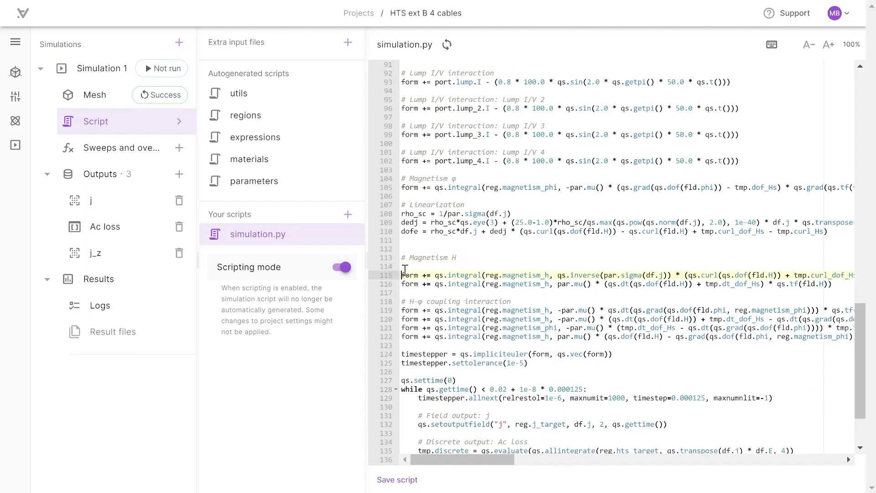
pyautogui.hotkey('ctrl', '/')
# - Add form += qs.integral(reg.magnetism_h, dofe * (qs.curl(qs.tf(fld.H)) - tmp.curl_tf_Hs)) directly under the Magnetism H comment
pyautogui.press('Up')
pyautogui.write('form =')
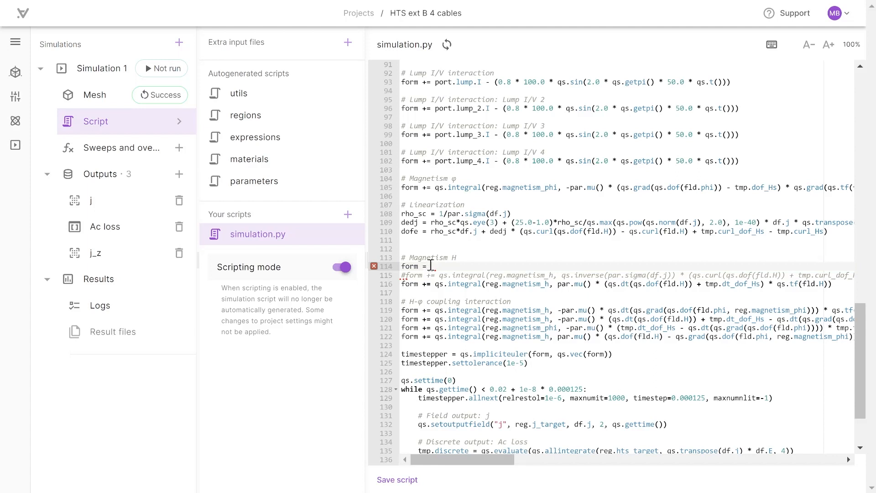
pyautogui.write('+= qs.integral(reg.magnetism_h, dofe * (qs.curl(qs.tf(fld.H)) - tmp.curl_tf_Hs))')
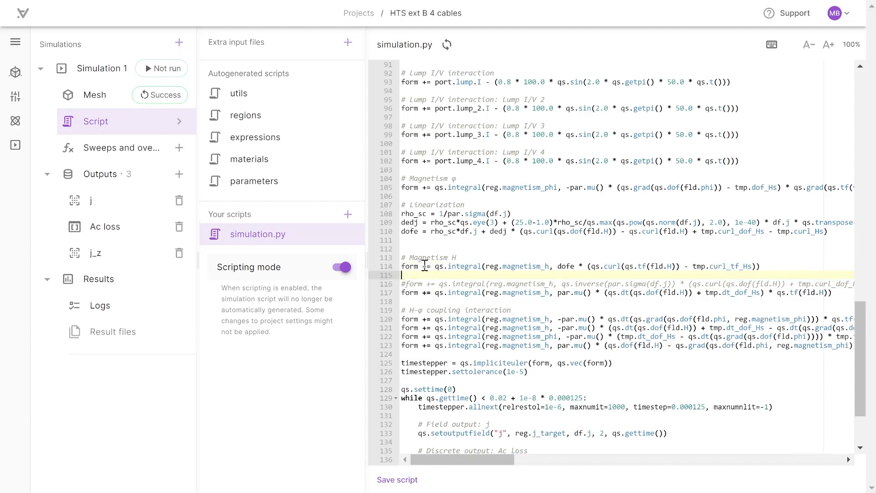
# - Replace the curly quotes around "Total computational time: " in the clk.print line with straight quotes, and save the script
pyautogui.hotkey('ctrl', 's')
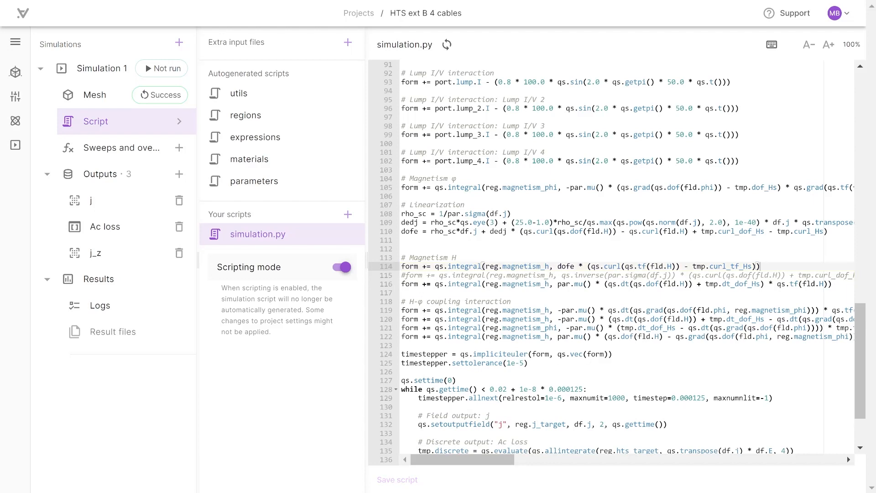
pyautogui.scroll(-3, 614, 410)
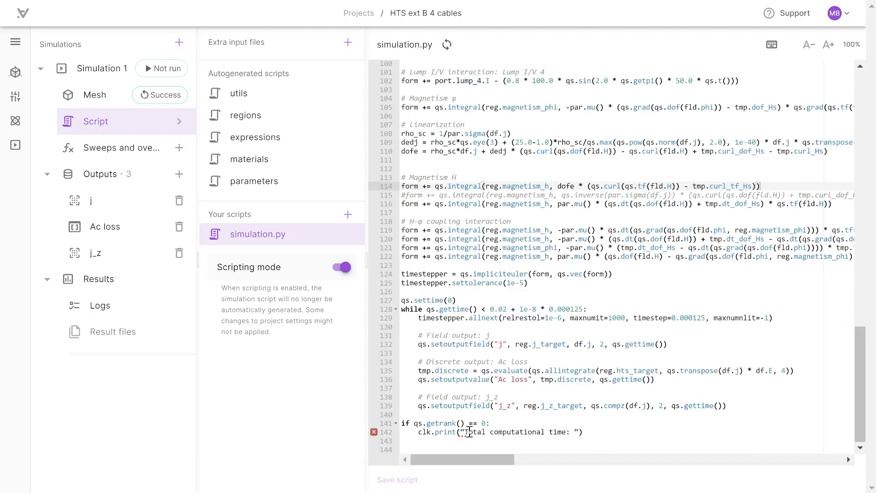
pyautogui.click(464, 432)
pyautogui.click(467, 447)
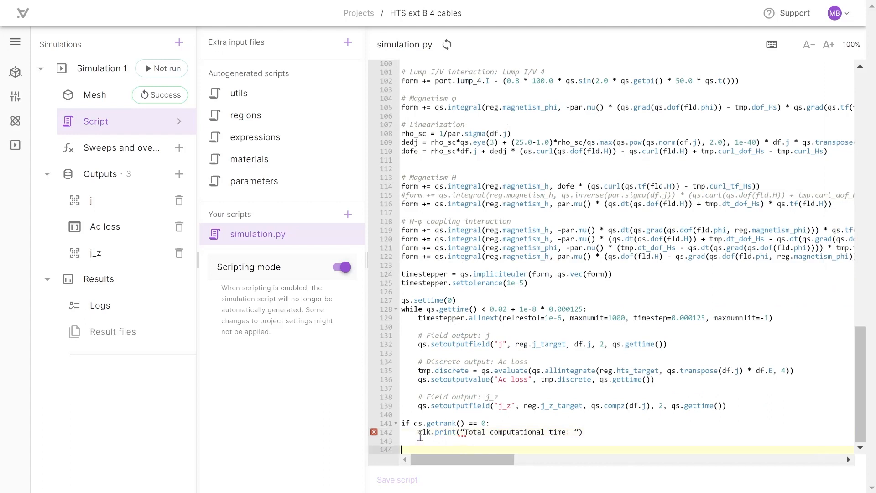
pyautogui.click(418, 432)
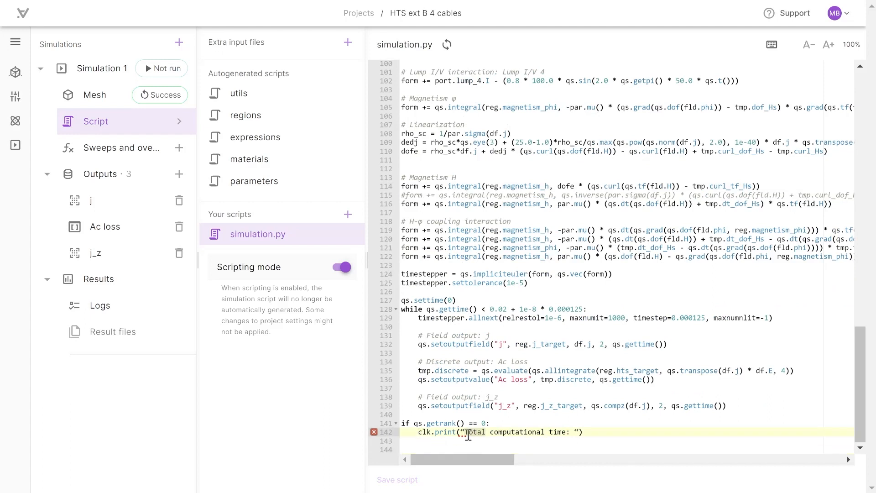
pyautogui.click(466, 434)
pyautogui.press('BackSpace')
pyautogui.write('"')
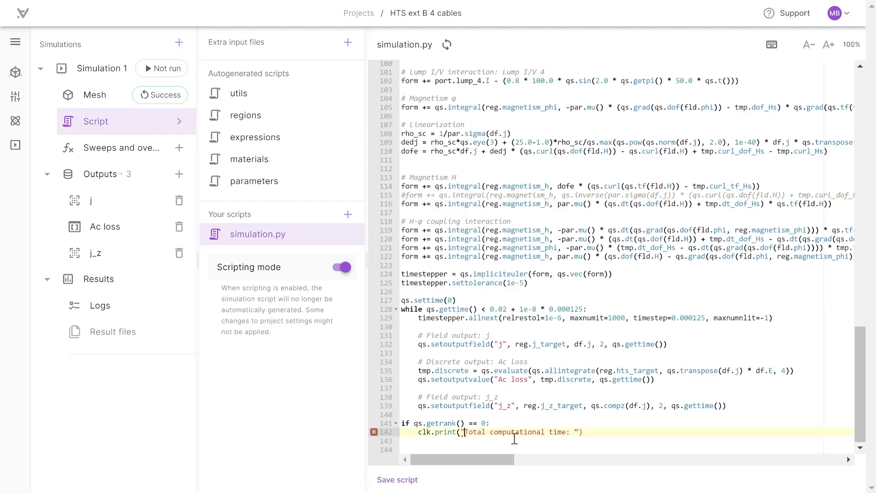
pyautogui.click(578, 432)
pyautogui.press('BackSpace')
pyautogui.write('"')
pyautogui.click(408, 481)
# - Set the timestepper.settolerance value to 1e-7 and save the script
pyautogui.scroll(5, 507, 366)
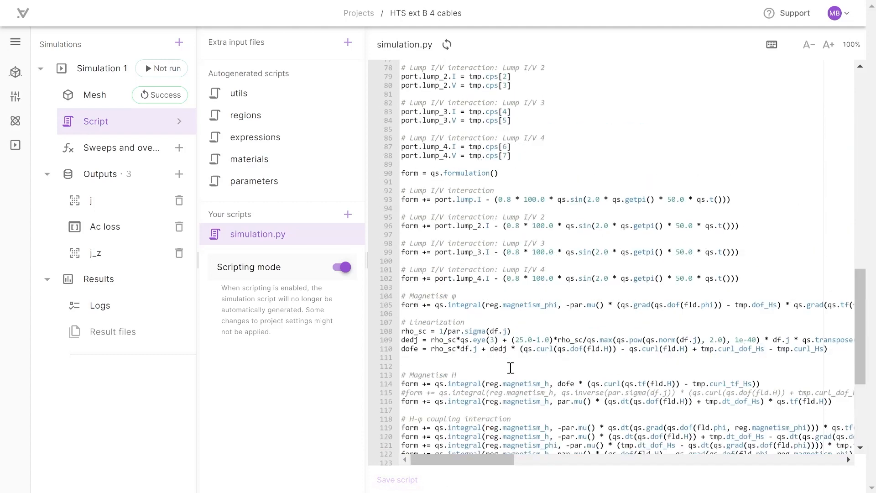
pyautogui.scroll(-5, 510, 368)
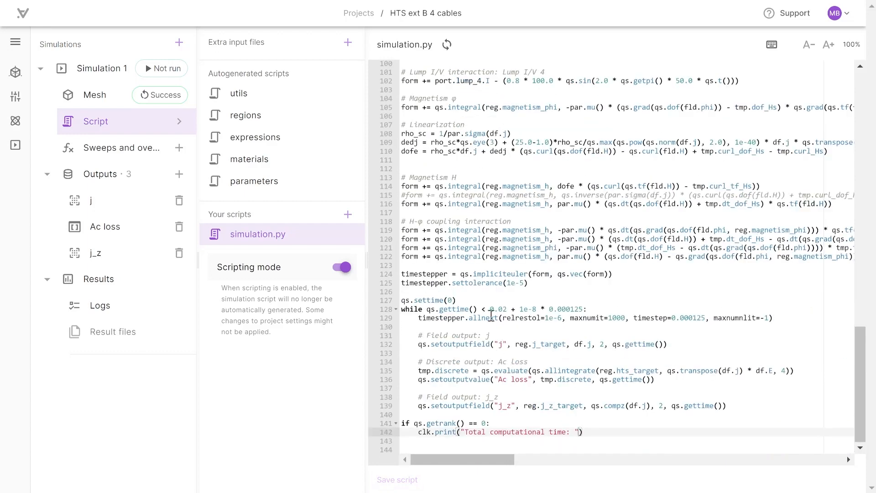
pyautogui.click(531, 283)
pyautogui.press('BackSpace')
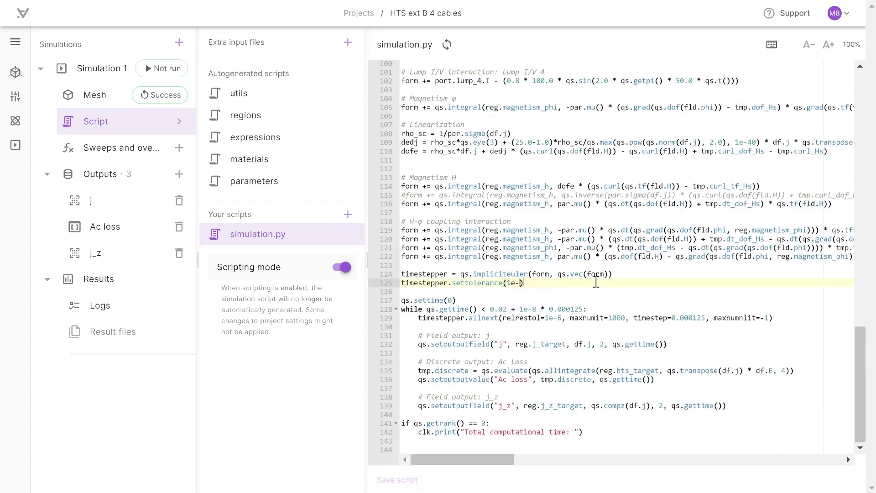
pyautogui.write('7')
pyautogui.click(397, 480)
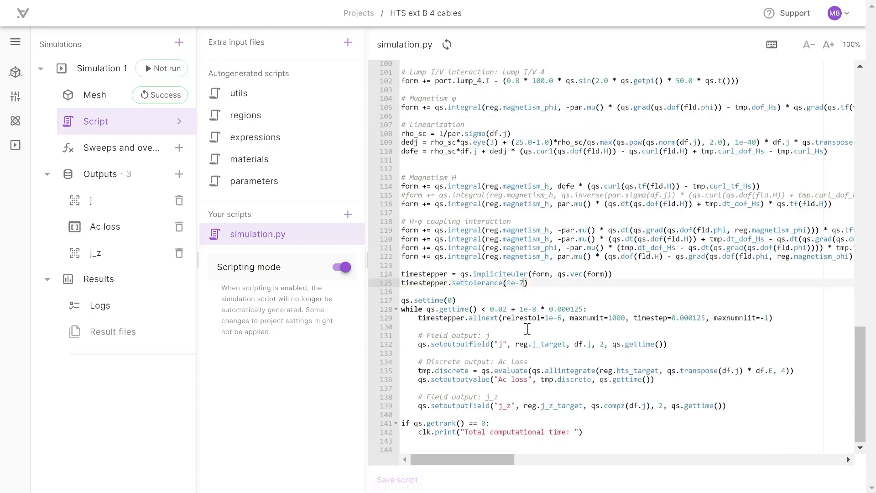
# - Change relrestol in the timestepper.allnext call to 1e-8 and save the script
pyautogui.click(561, 318)
pyautogui.press('BackSpace')
pyautogui.write('8')
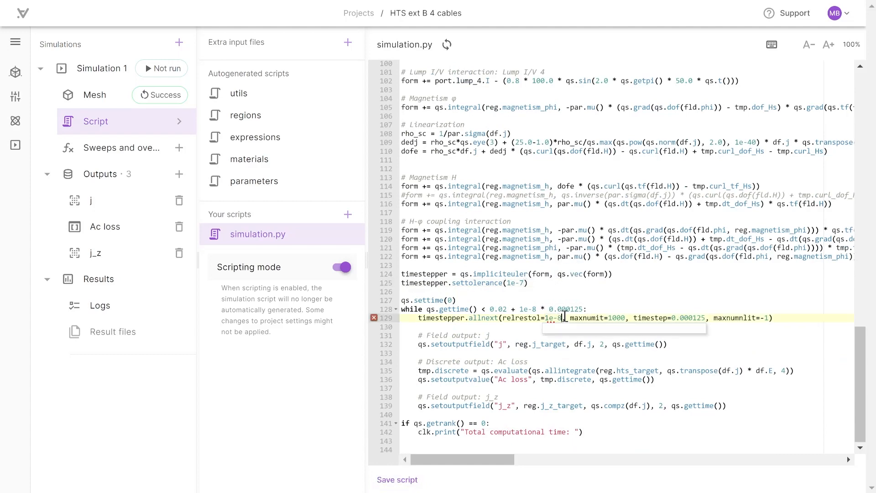
pyautogui.click(392, 480)
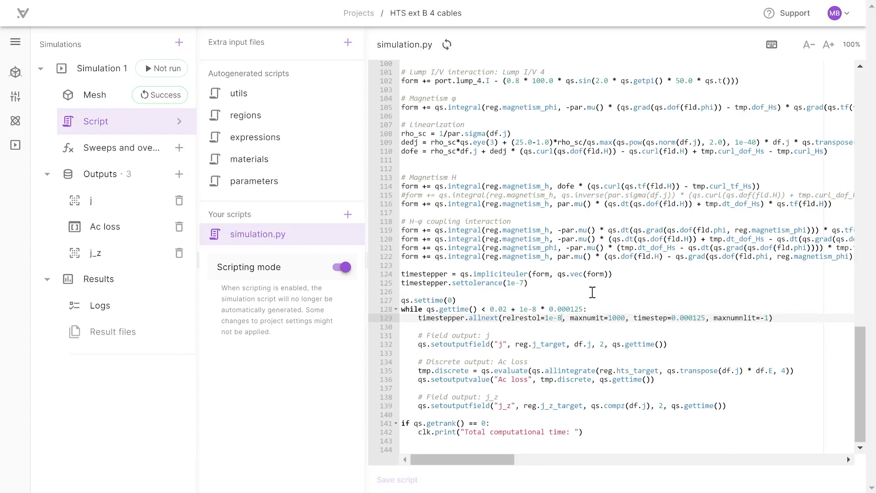
# - Insert the "Apply external B_field" block above the timestepper definition, with Bext_function = 0.1*qs.sin(2*qs.getpi()*50*qs.t()), Bext and the reg.air_skin form term, and save
pyautogui.scroll(2, 592, 292)
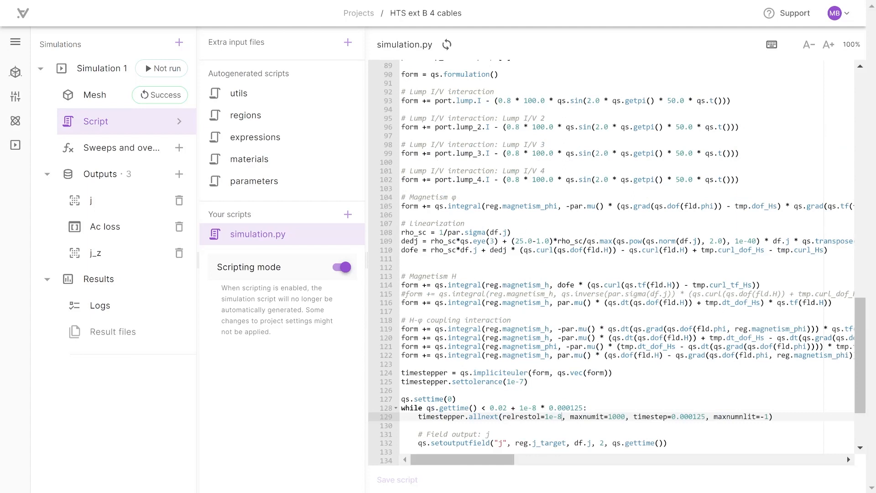
pyautogui.scroll(-2, 406, 315)
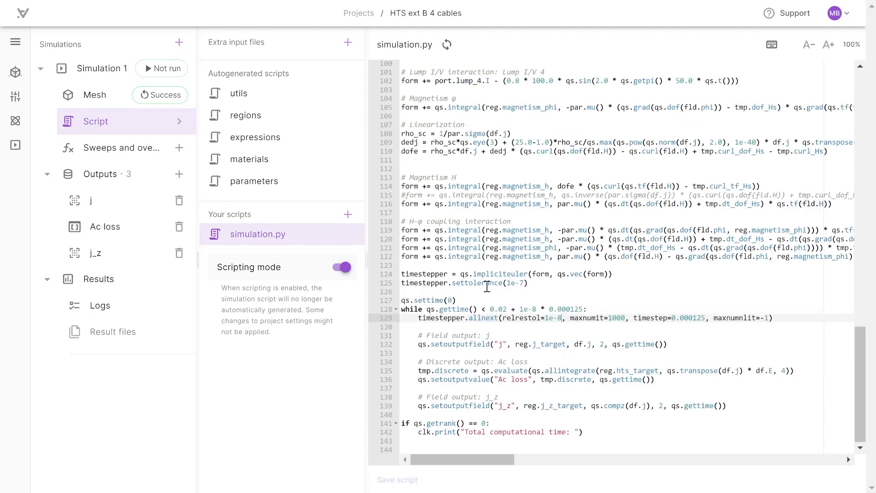
pyautogui.click(404, 274)
pyautogui.press('Return')
pyautogui.press('Return')
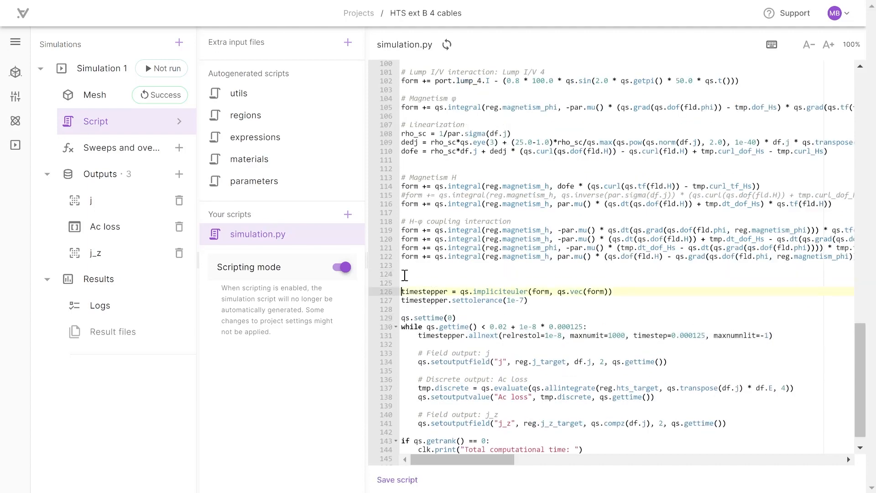
pyautogui.click(405, 274)
pyautogui.write('# Apply external B_field Bext_function = 0.1*qs.sin(2*qs.getpi()*50*qs.t()) Bext = -qs.normal(reg.air_target)* Bext_function*qs.array3x1(0,1,0);  form += qs.integral(reg.air_skin, Bext *qs.tf(fld.phi))')
pyautogui.hotkey('ctrl', 's')
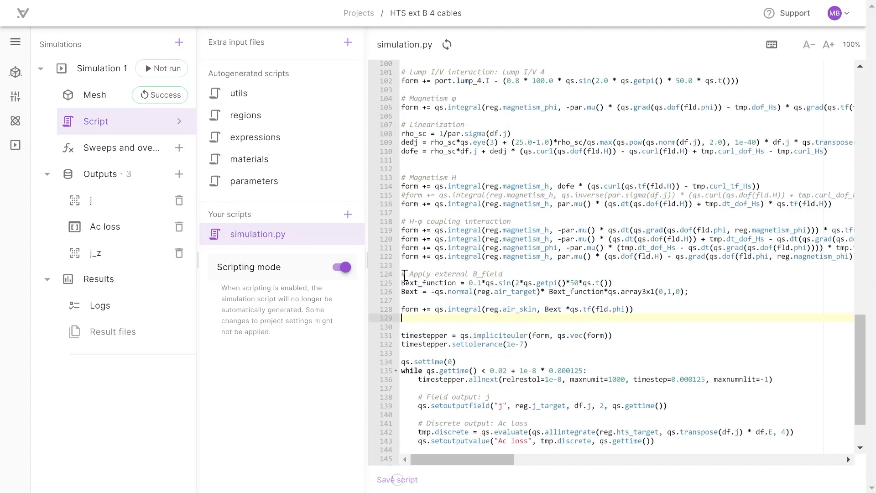
pyautogui.click(420, 283)
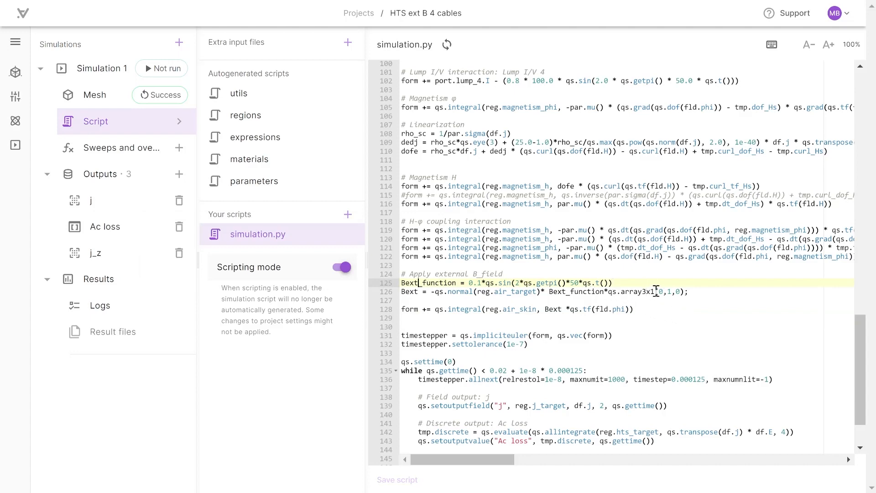
pyautogui.moveTo(656, 291); pyautogui.dragTo(681, 292)
pyautogui.click(708, 300)
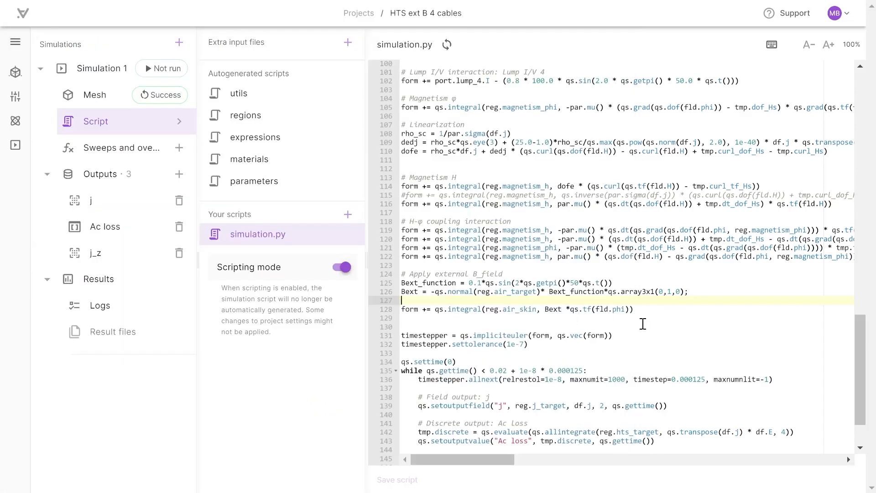
pyautogui.scroll(20, 642, 323)
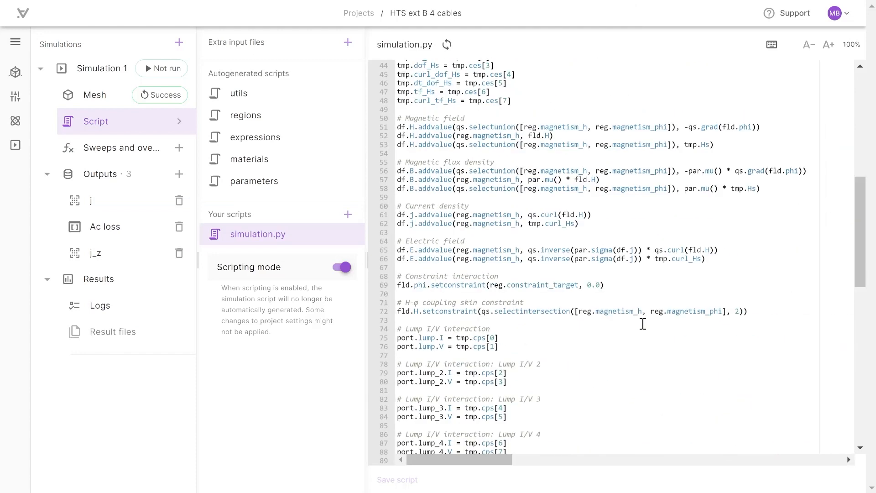
pyautogui.scroll(2, 642, 324)
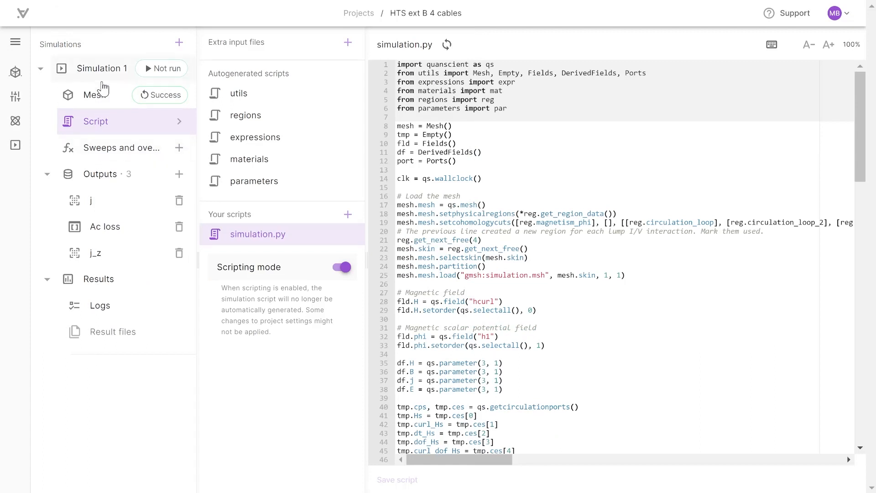
# - Open the mesh settings of Simulation 1 and turn on the mesh preview
pyautogui.click(100, 96)
pyautogui.scroll(-5, 253, 319)
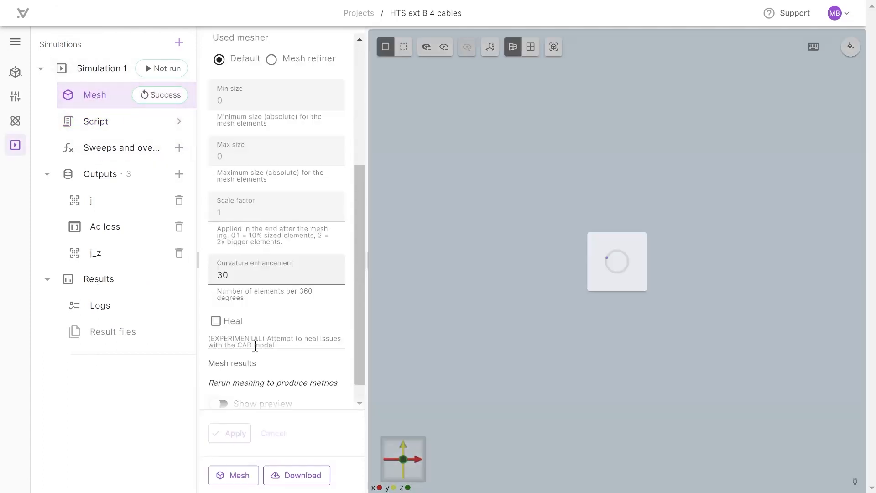
pyautogui.click(222, 382)
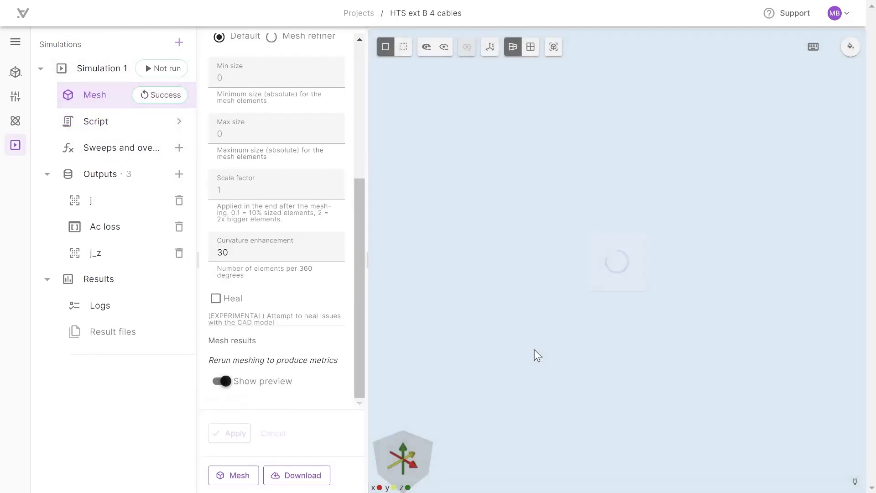
# - Examine the mesh from the front and edge-on, checking the refinement around the four cables and the thickness of the domain
pyautogui.moveTo(617, 281); pyautogui.dragTo(639, 488)
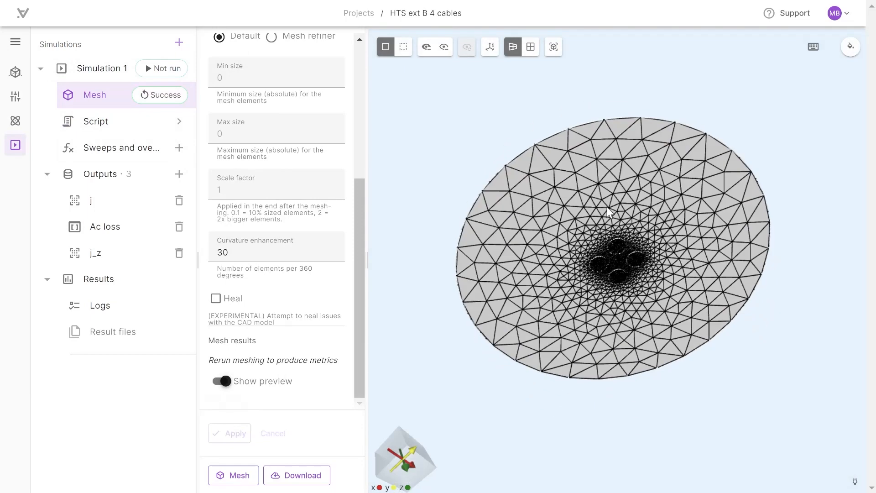
pyautogui.moveTo(610, 238); pyautogui.dragTo(592, 186)
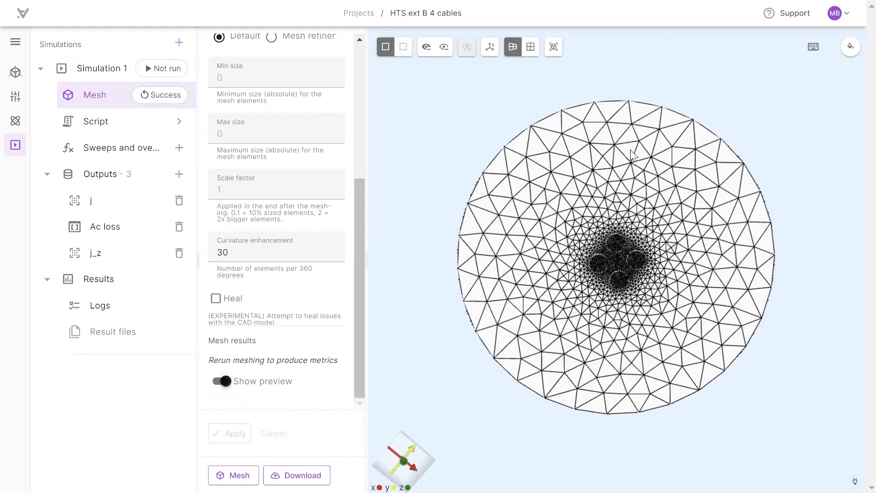
pyautogui.scroll(10, 677, 308)
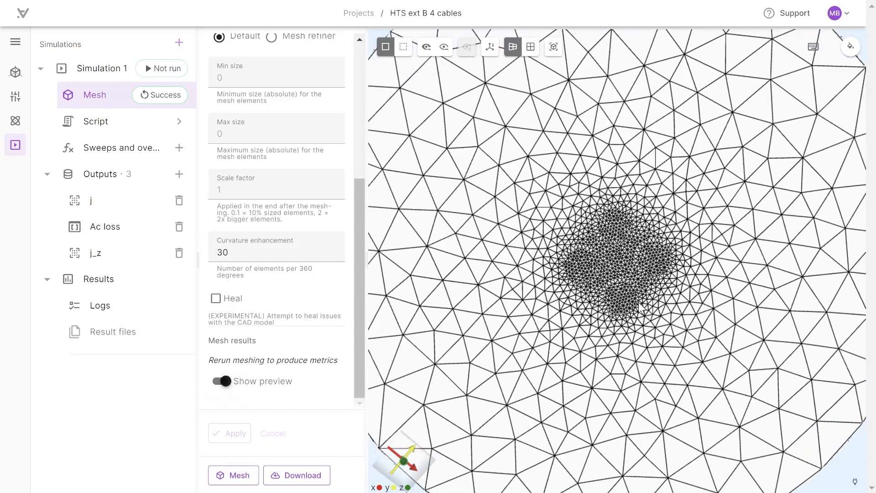
pyautogui.scroll(-6, 703, 267)
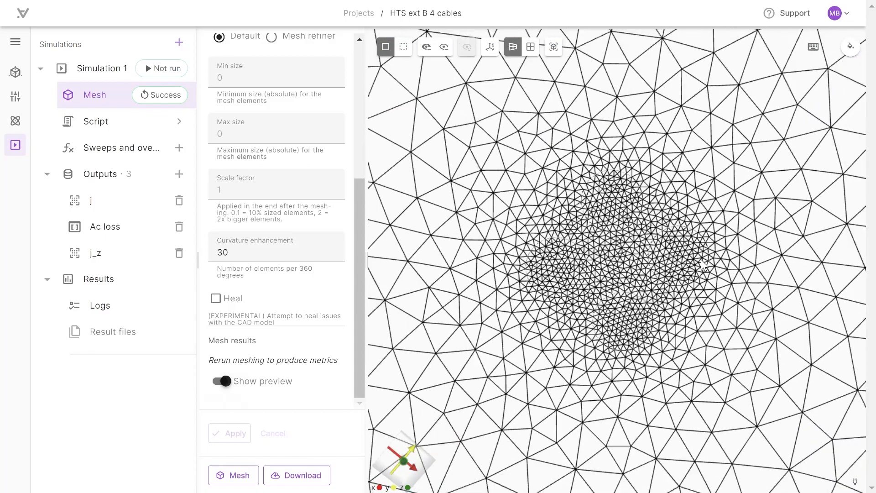
pyautogui.scroll(-3, 702, 267)
pyautogui.moveTo(703, 267); pyautogui.dragTo(541, 297)
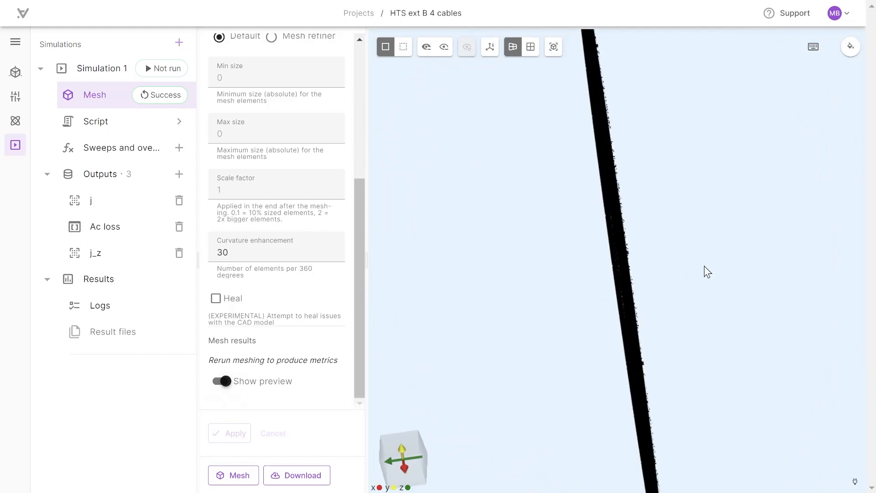
pyautogui.scroll(3, 705, 267)
pyautogui.scroll(-3, 739, 261)
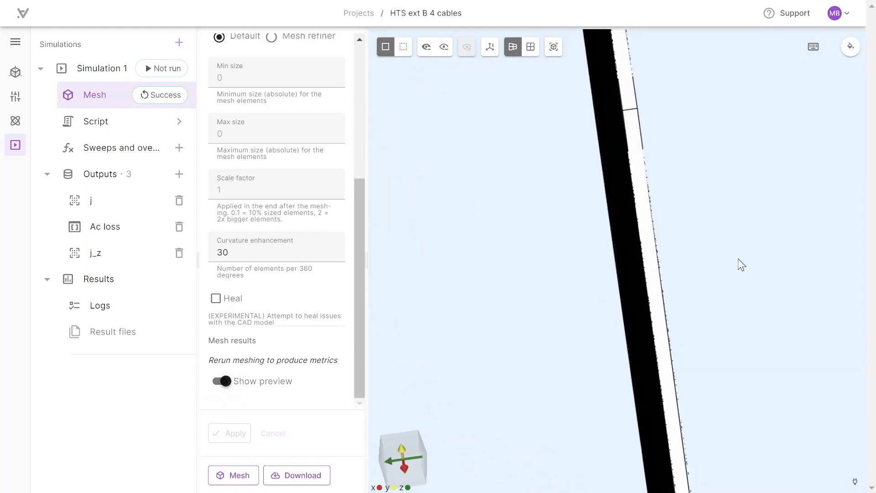
pyautogui.scroll(-3, 653, 272)
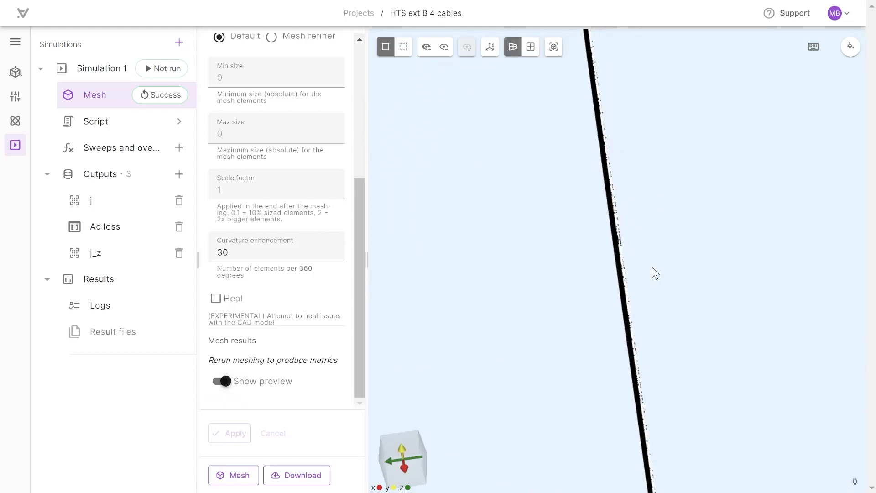
pyautogui.moveTo(597, 293); pyautogui.dragTo(714, 285)
pyautogui.scroll(-1, 713, 284)
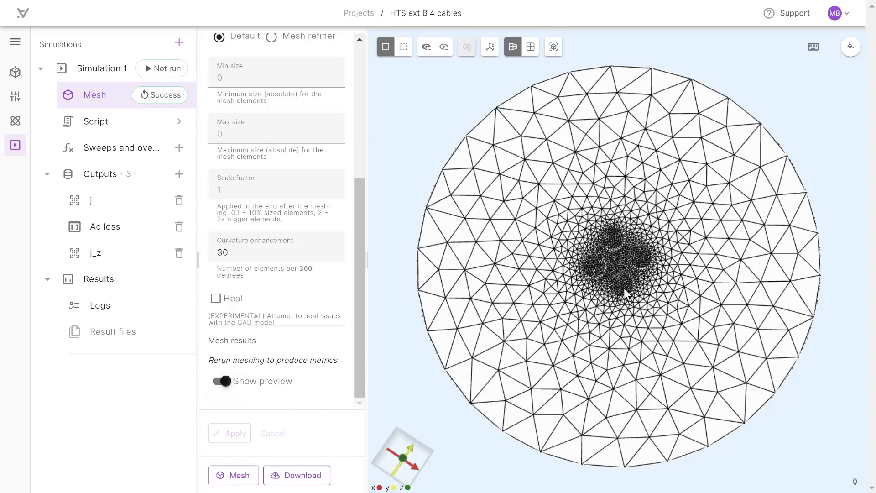
pyautogui.moveTo(761, 159); pyautogui.dragTo(612, 223)
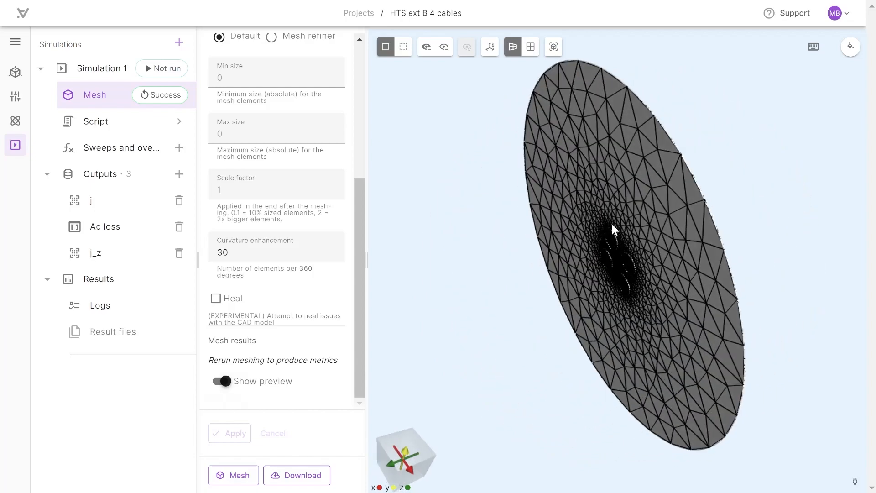
pyautogui.moveTo(653, 190); pyautogui.dragTo(784, 136)
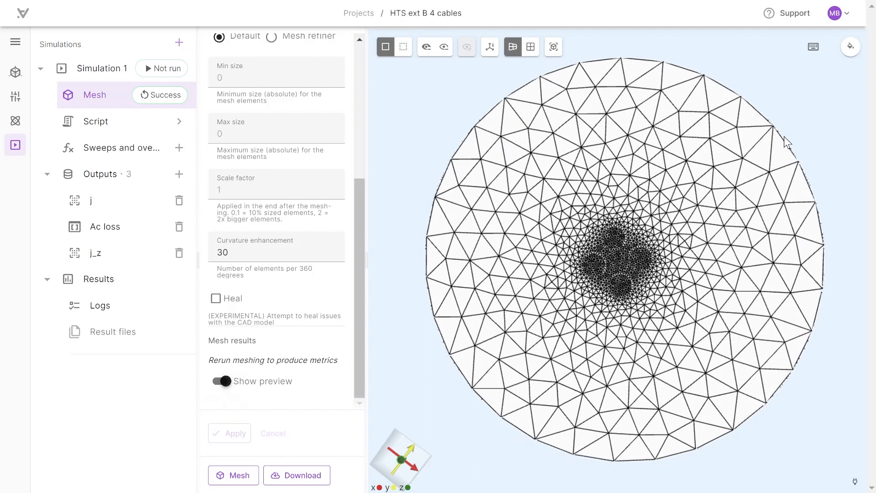
# - Divide the Ac loss output expression by 5e-6, making it integrate(reg.hts_target,transpose(j)*E,4)/5e-6, and apply the change
pyautogui.click(126, 233)
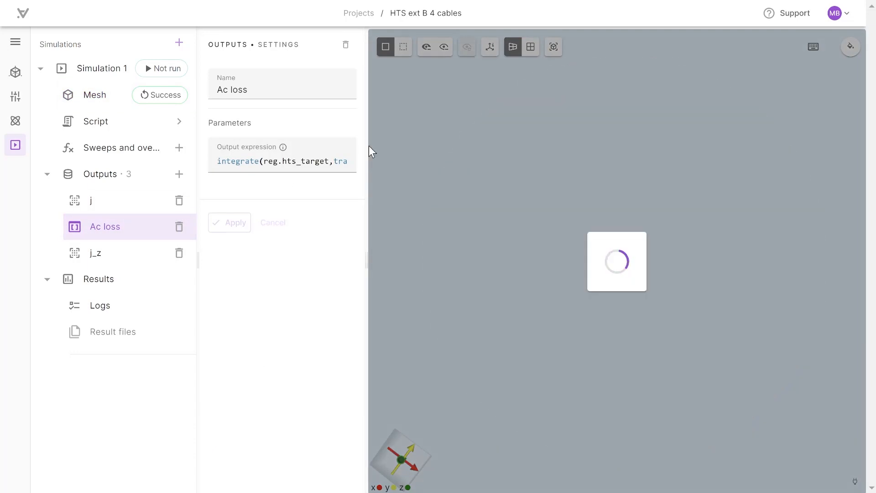
pyautogui.moveTo(368, 144); pyautogui.dragTo(489, 132)
pyautogui.click(433, 157)
pyautogui.write('/5e-6')
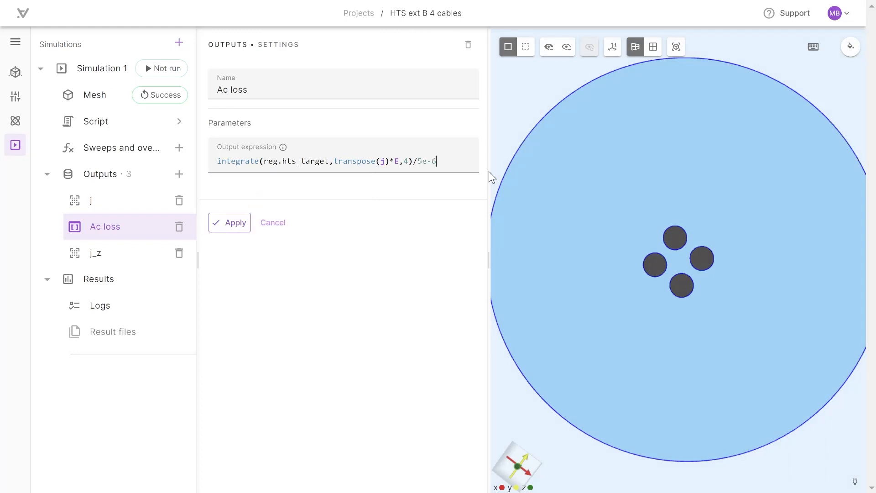
pyautogui.click(226, 227)
# - Divide the Ac loss allintegrate expression over reg.hts_target in simulation.py by 5e-6 and save the script
pyautogui.click(151, 121)
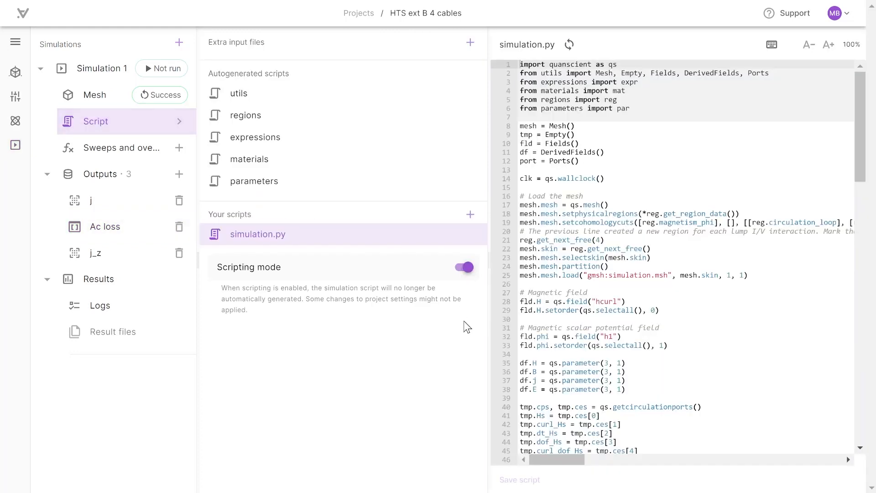
pyautogui.scroll(-6, 860, 137)
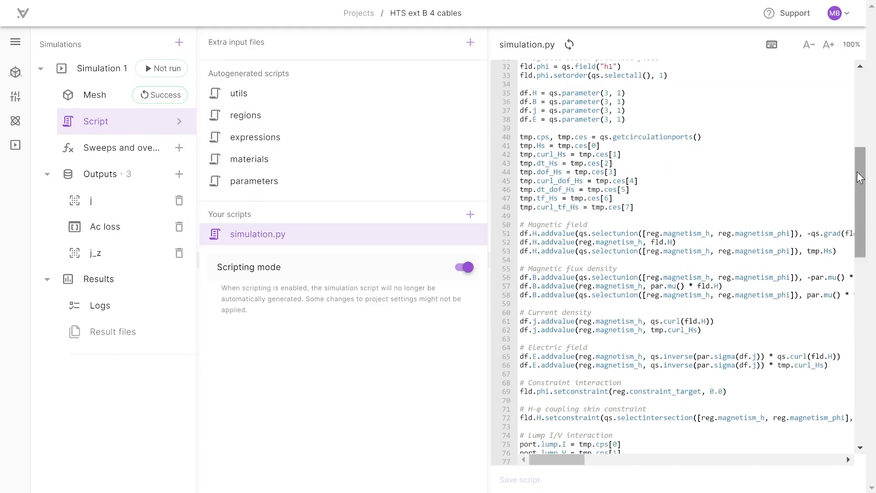
pyautogui.moveTo(859, 178); pyautogui.dragTo(870, 405)
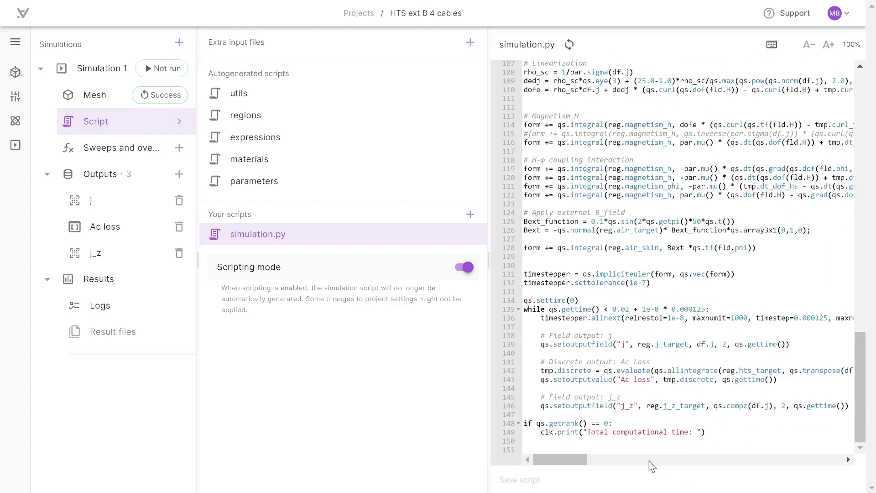
pyautogui.moveTo(579, 460); pyautogui.dragTo(611, 460)
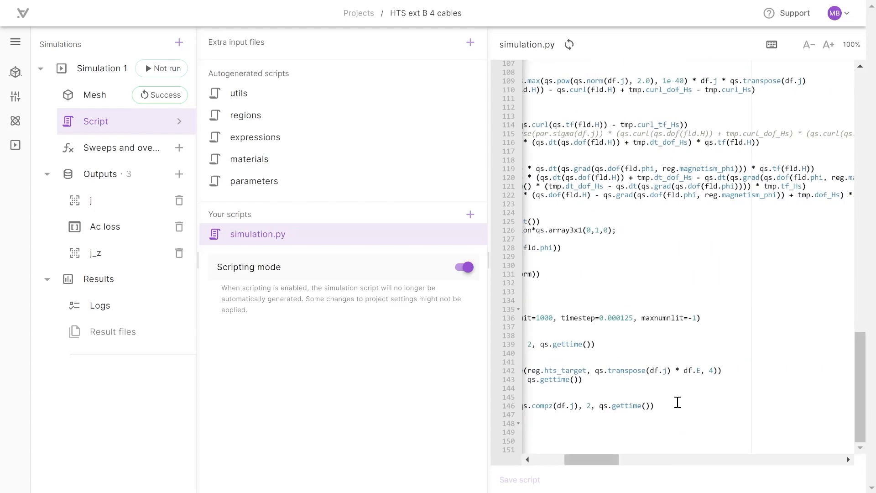
pyautogui.click(716, 371)
pyautogui.write('/5e-6')
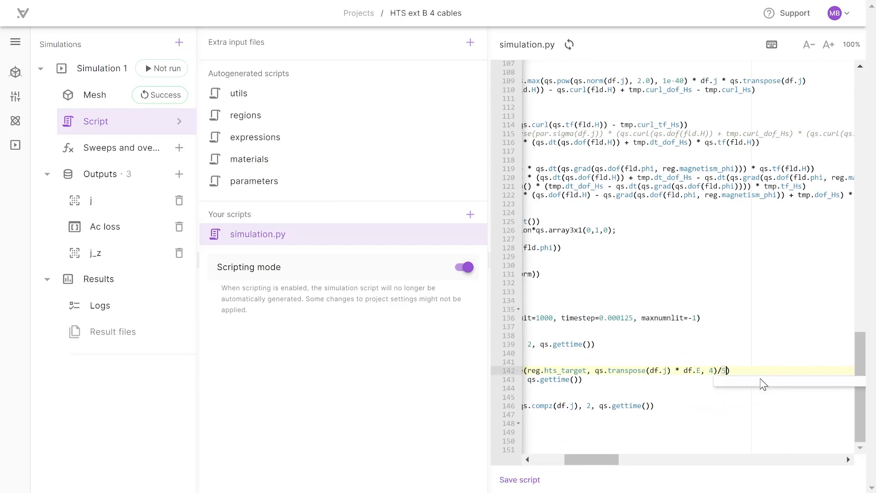
pyautogui.click(516, 483)
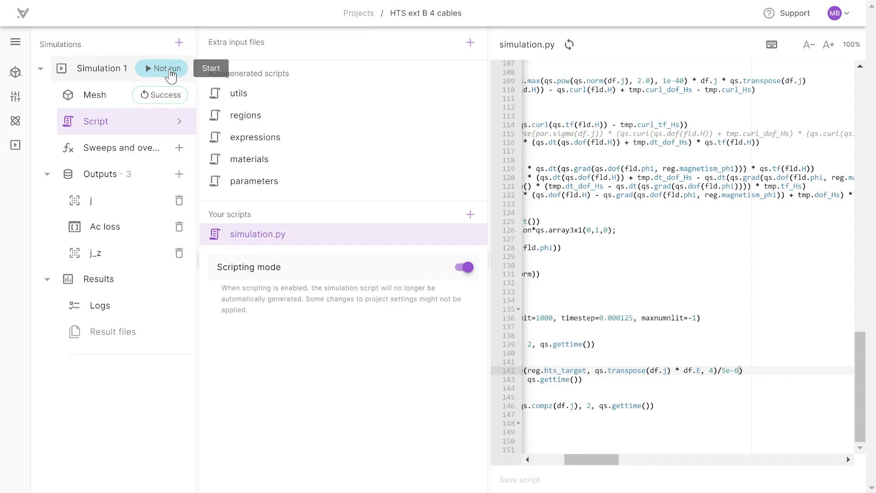
# - Run Simulation 1 and check its log from the first timesteps through to the total computational time
pyautogui.click(169, 69)
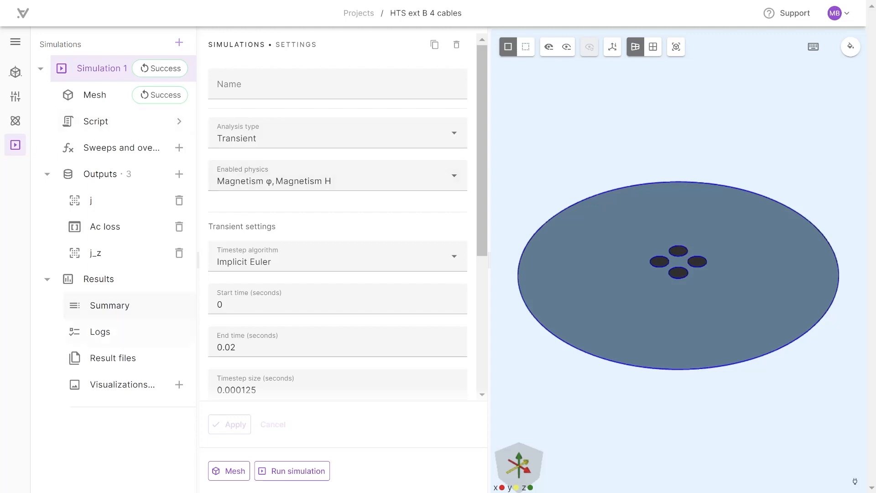
pyautogui.click(100, 331)
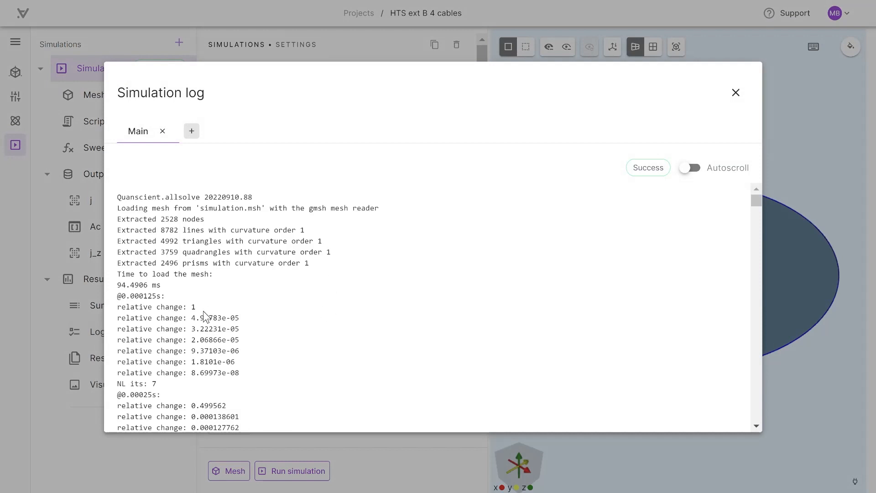
pyautogui.scroll(-2, 185, 261)
pyautogui.scroll(-6, 165, 335)
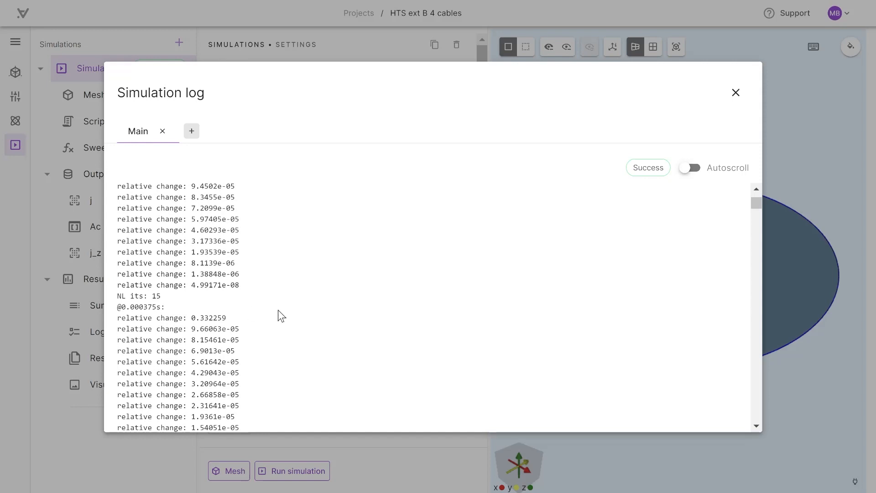
pyautogui.scroll(-6, 338, 320)
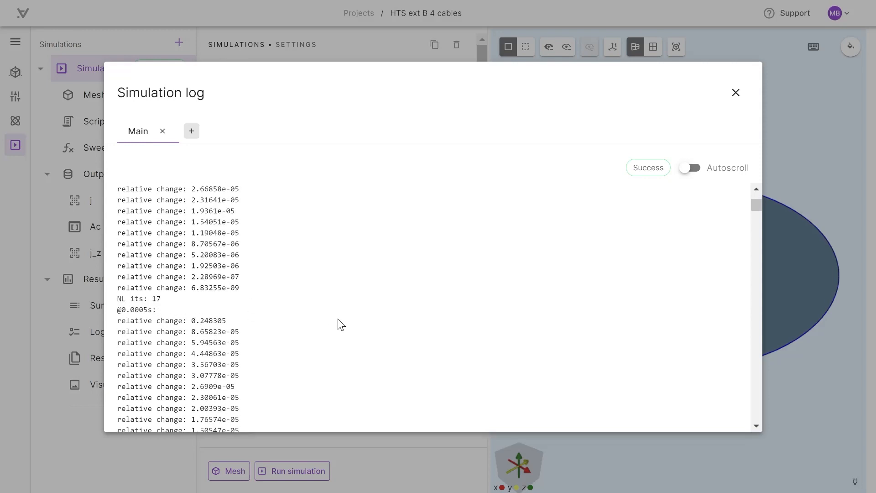
pyautogui.click(695, 174)
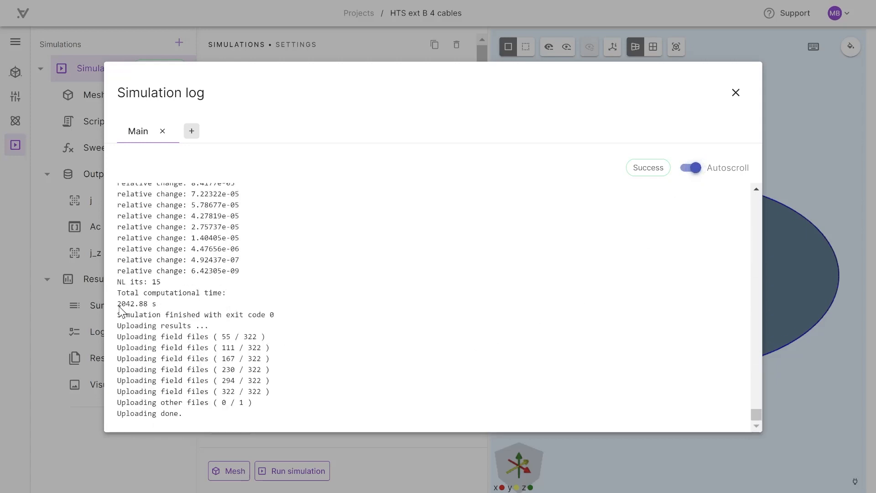
pyautogui.moveTo(119, 307); pyautogui.dragTo(170, 312)
pyautogui.click(170, 313)
pyautogui.click(736, 93)
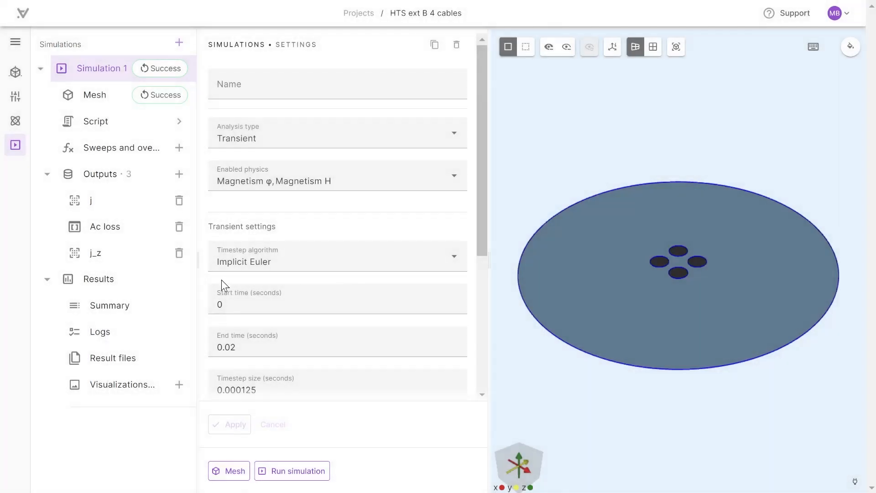
# - Add a visualization with the j_z field to the results, activate it and show the four cables face-on along the z axis
pyautogui.click(179, 385)
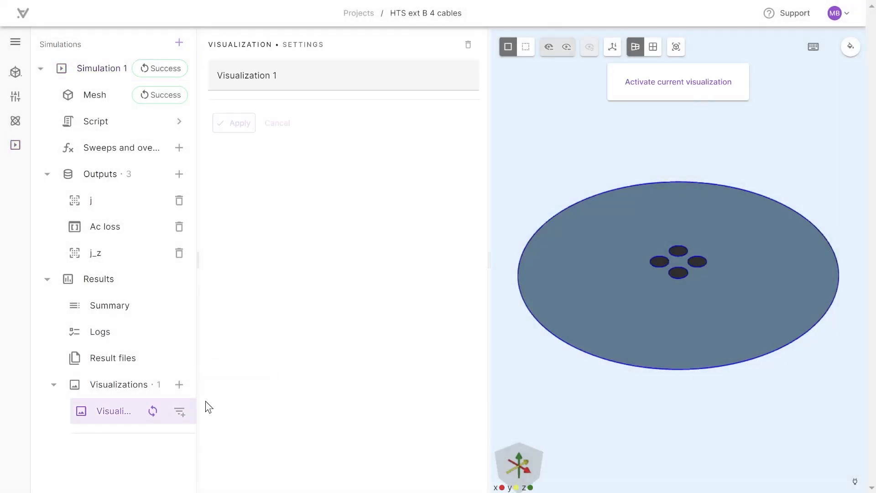
pyautogui.click(180, 413)
pyautogui.click(182, 387)
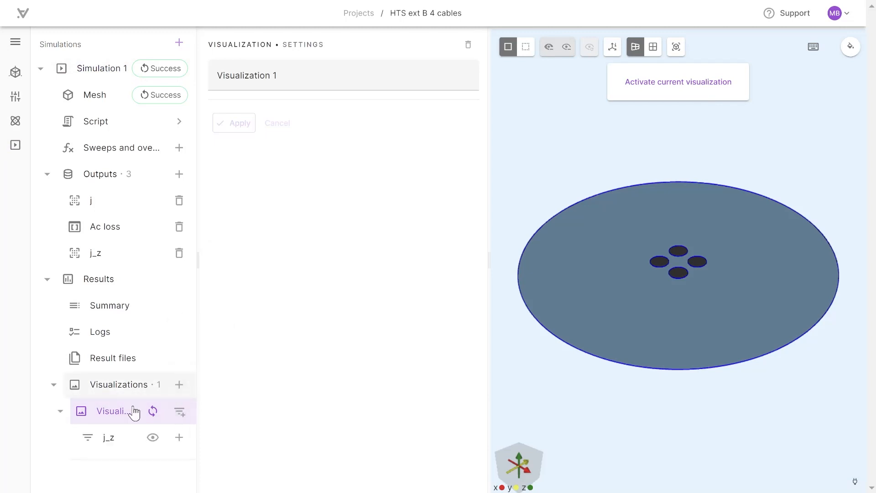
pyautogui.click(122, 439)
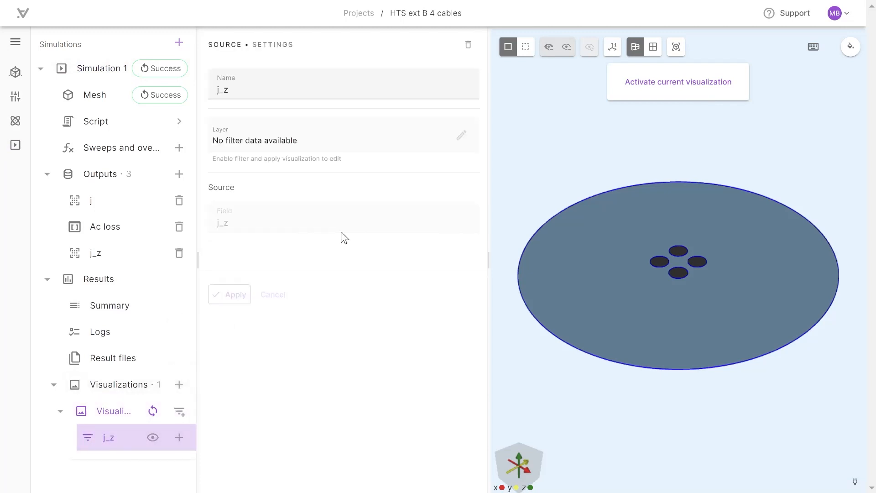
pyautogui.click(707, 87)
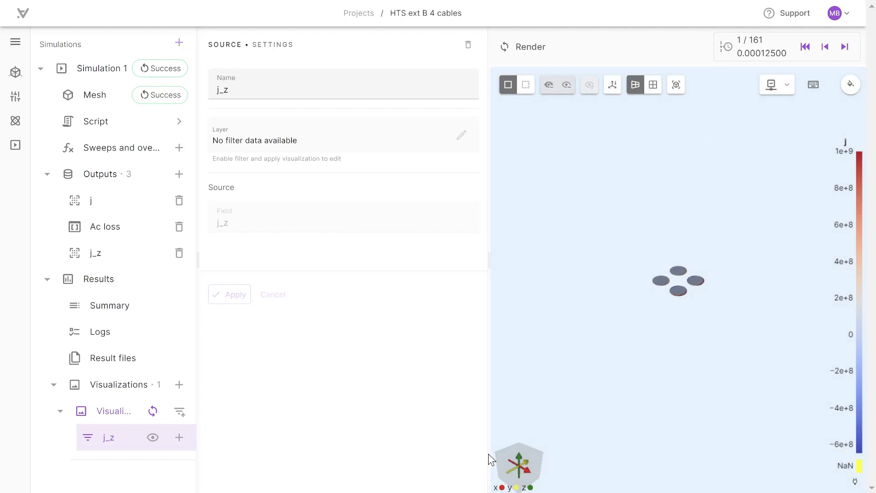
pyautogui.moveTo(653, 289); pyautogui.dragTo(642, 154)
pyautogui.moveTo(695, 299); pyautogui.dragTo(557, 446)
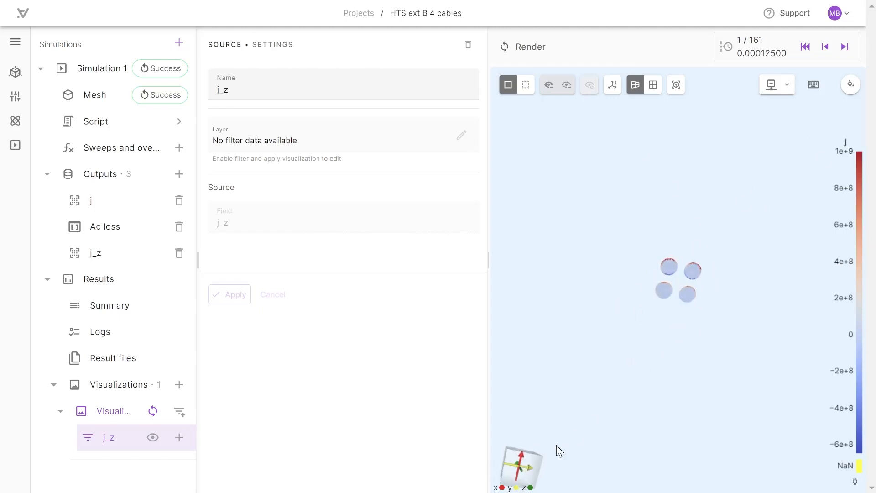
pyautogui.click(524, 461)
pyautogui.scroll(5, 667, 336)
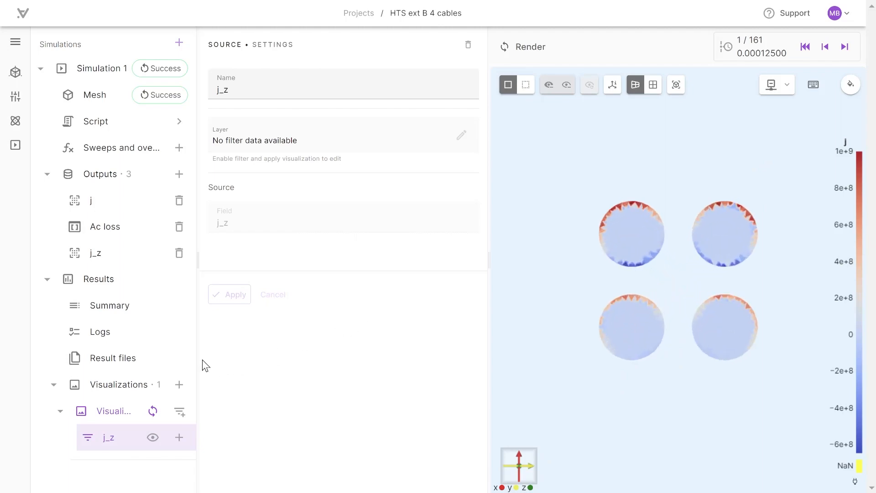
# - Look through the AC loss values in the simulation summary and visualize the timestep at 0.015 s
pyautogui.click(122, 316)
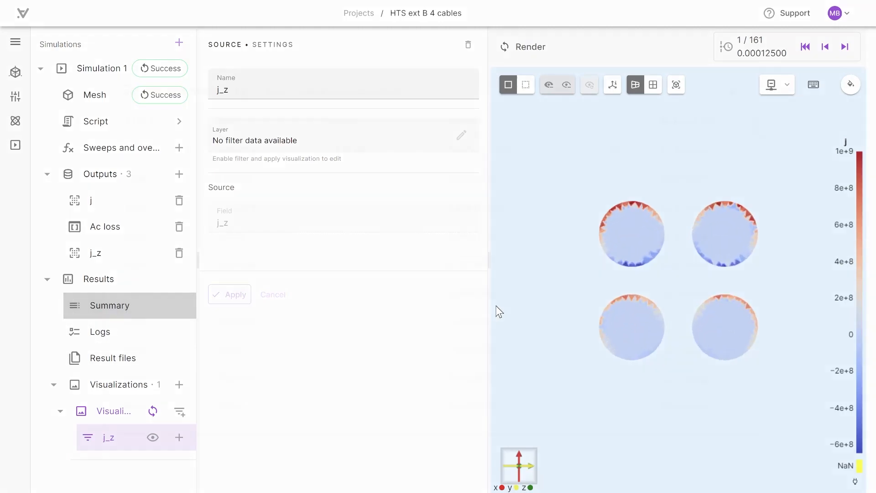
pyautogui.scroll(-6, 497, 309)
pyautogui.scroll(-20, 327, 348)
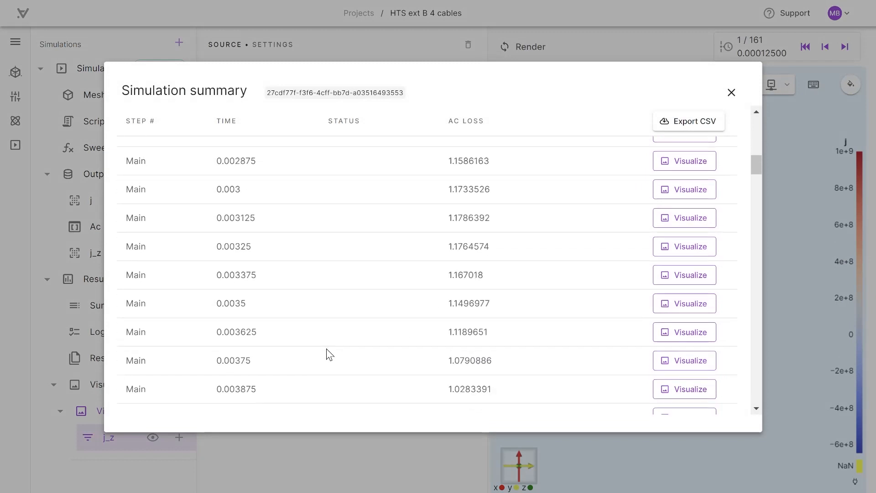
pyautogui.scroll(-4, 331, 350)
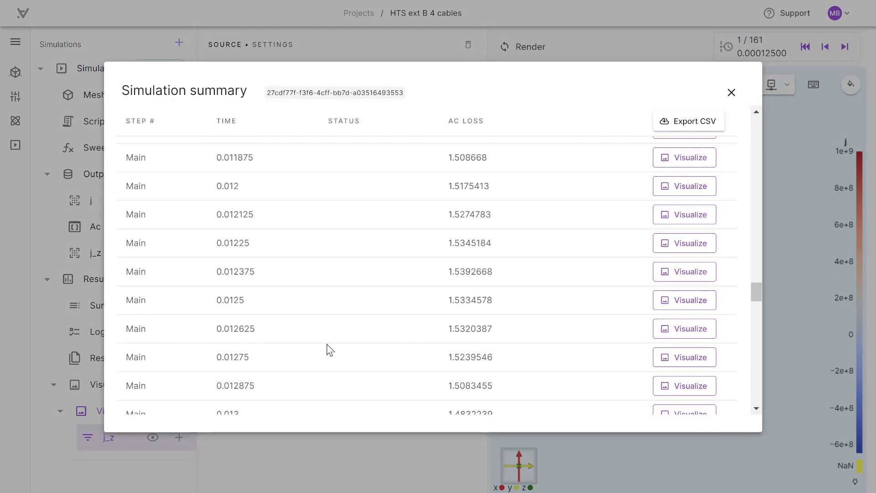
pyautogui.scroll(-5, 330, 350)
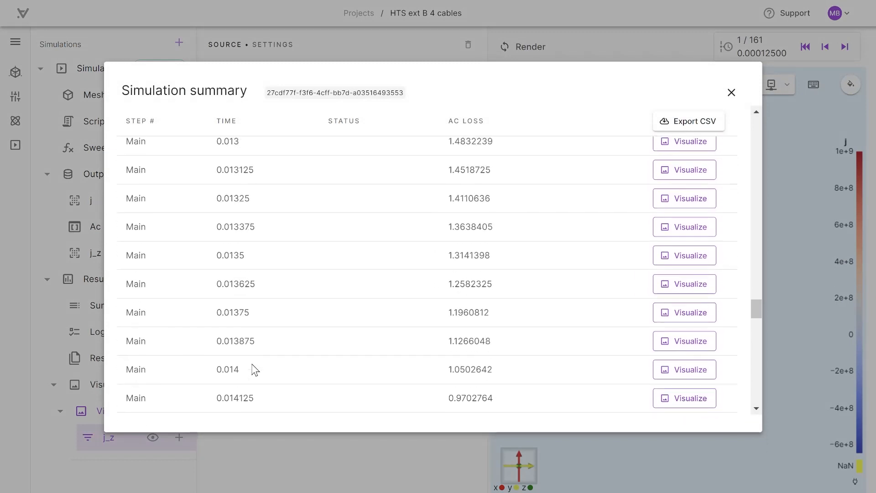
pyautogui.scroll(-3, 248, 383)
pyautogui.scroll(-3, 241, 345)
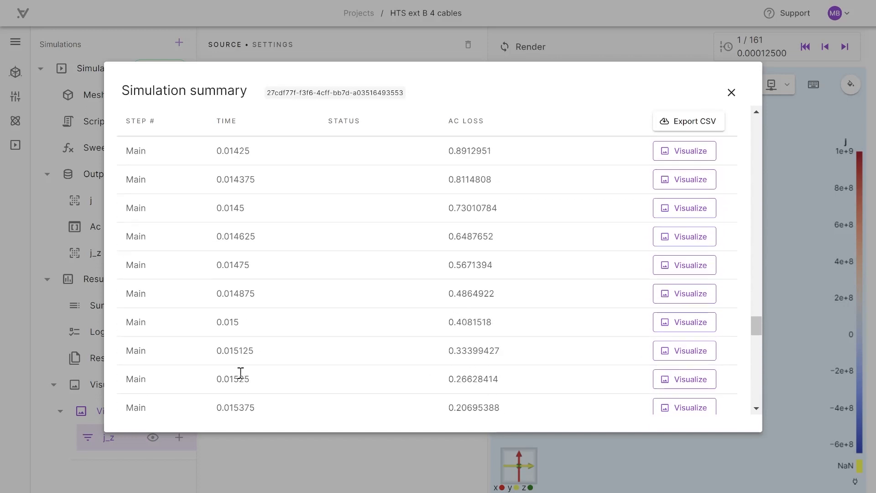
pyautogui.click(679, 323)
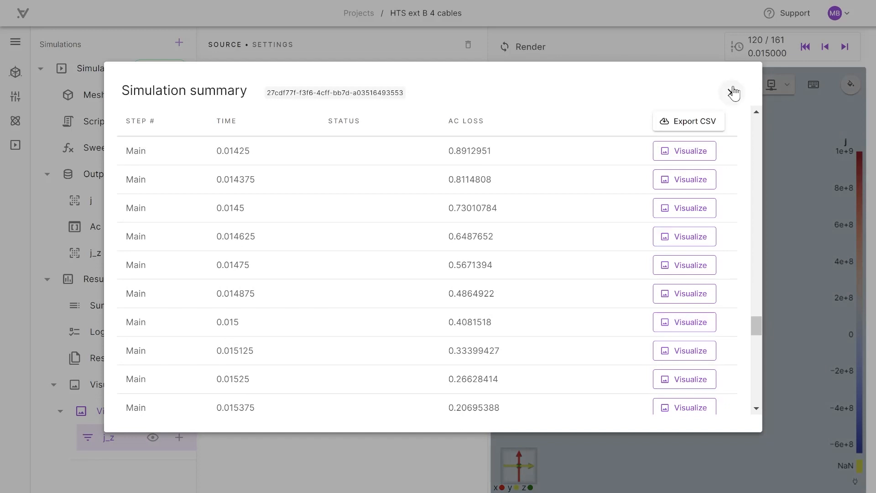
pyautogui.click(732, 92)
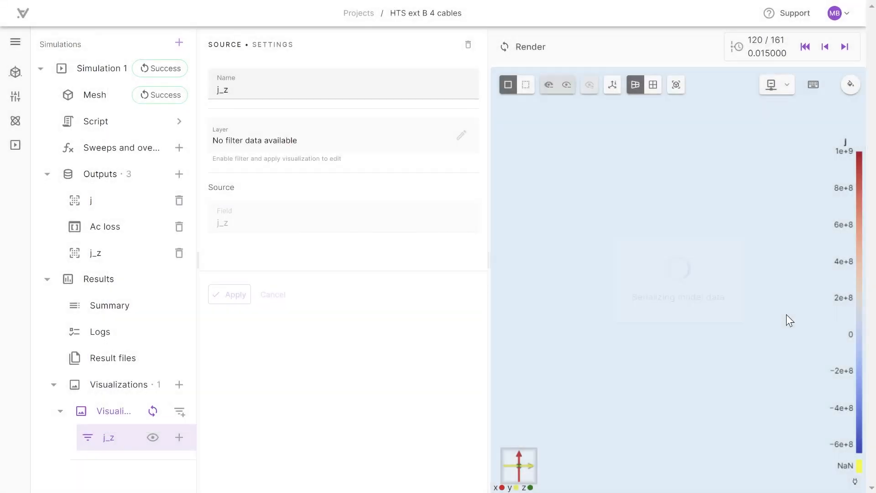
# - Widen the 3D view, reset the j_z layer's color range to the data minimum and maximum, and apply it
pyautogui.moveTo(489, 242); pyautogui.dragTo(295, 251)
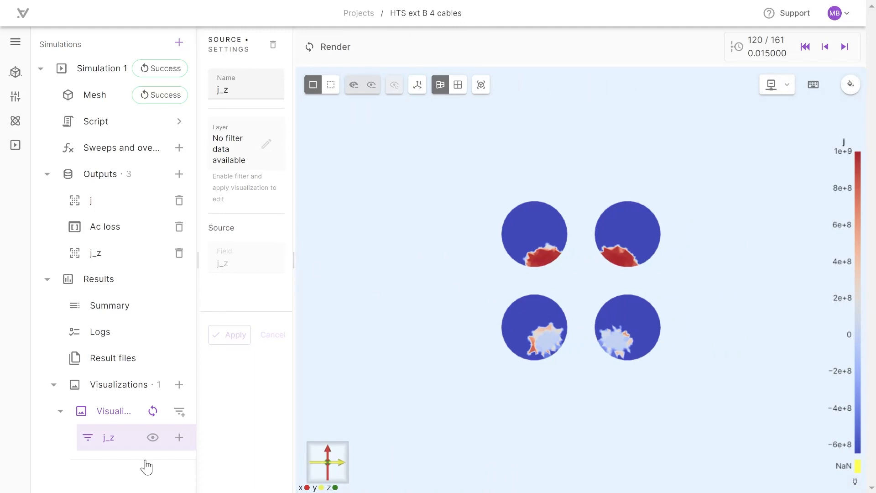
pyautogui.click(110, 413)
pyautogui.click(112, 440)
pyautogui.click(274, 155)
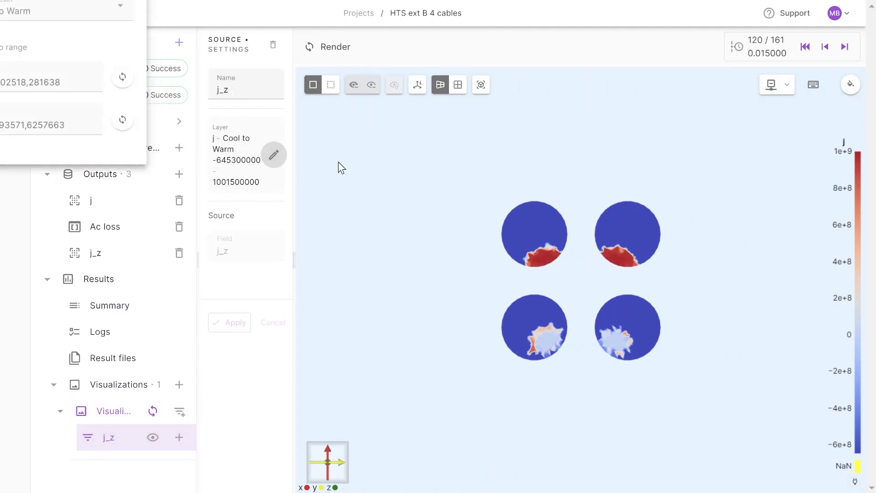
pyautogui.click(122, 76)
pyautogui.click(122, 119)
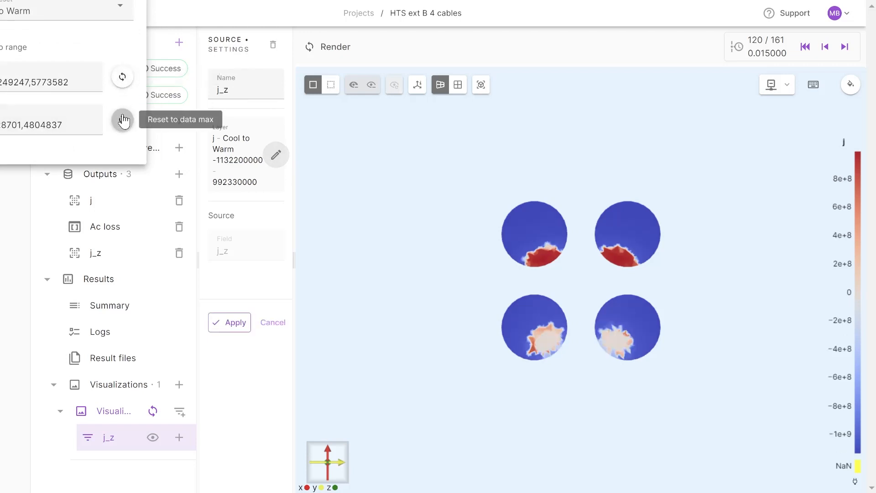
pyautogui.click(235, 323)
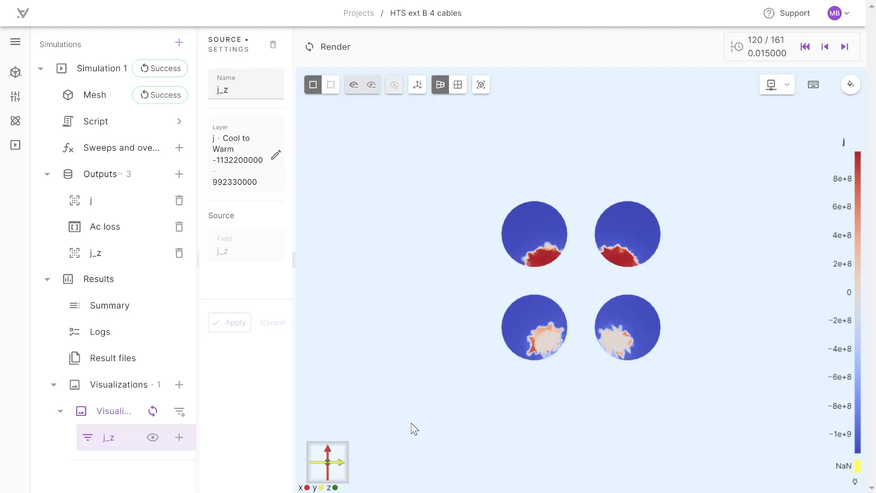
# - Switch to the "ext B field" presentation in Google Slides, start the slideshow at Setup and advance to the Results slide
pyautogui.hotkey('ctrl', 'Tab')
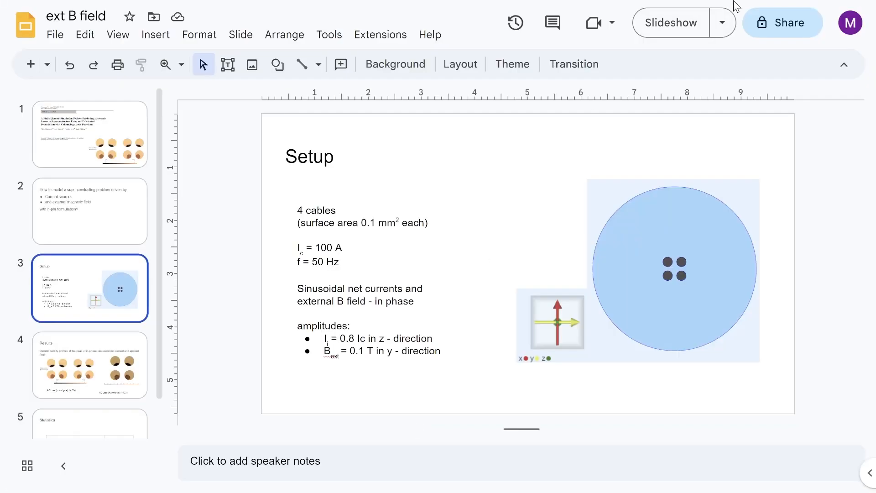
pyautogui.click(670, 23)
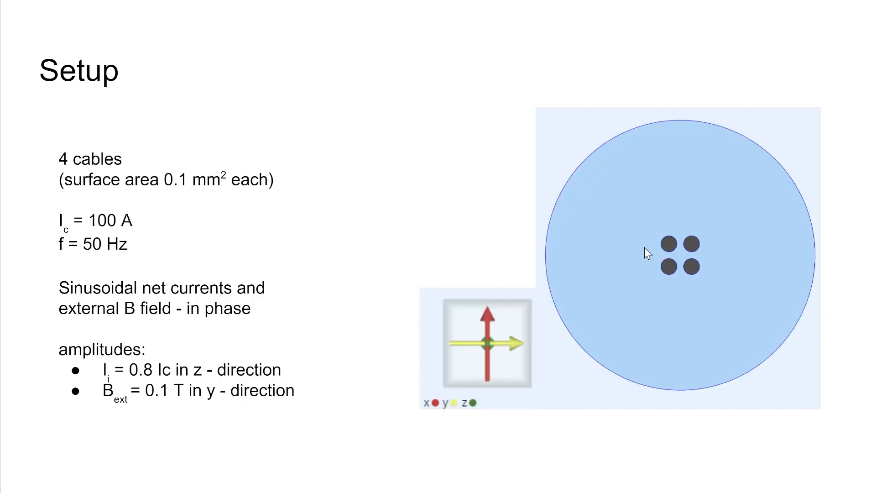
pyautogui.press('Right')
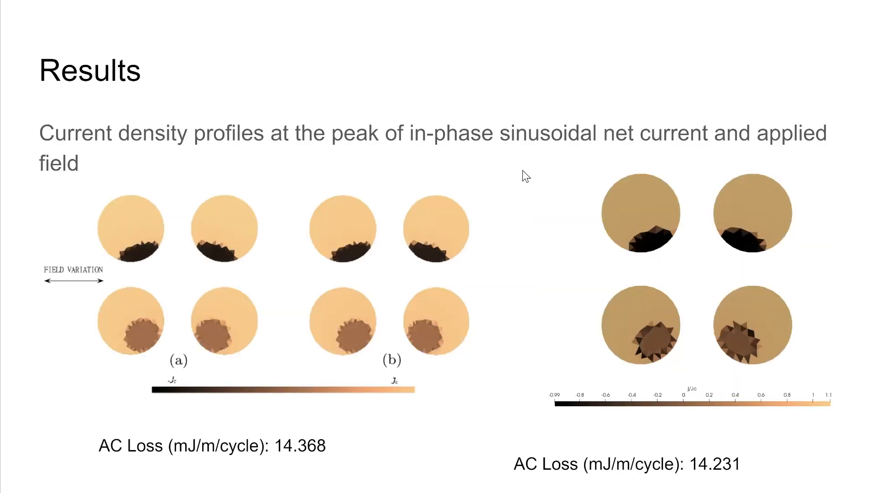